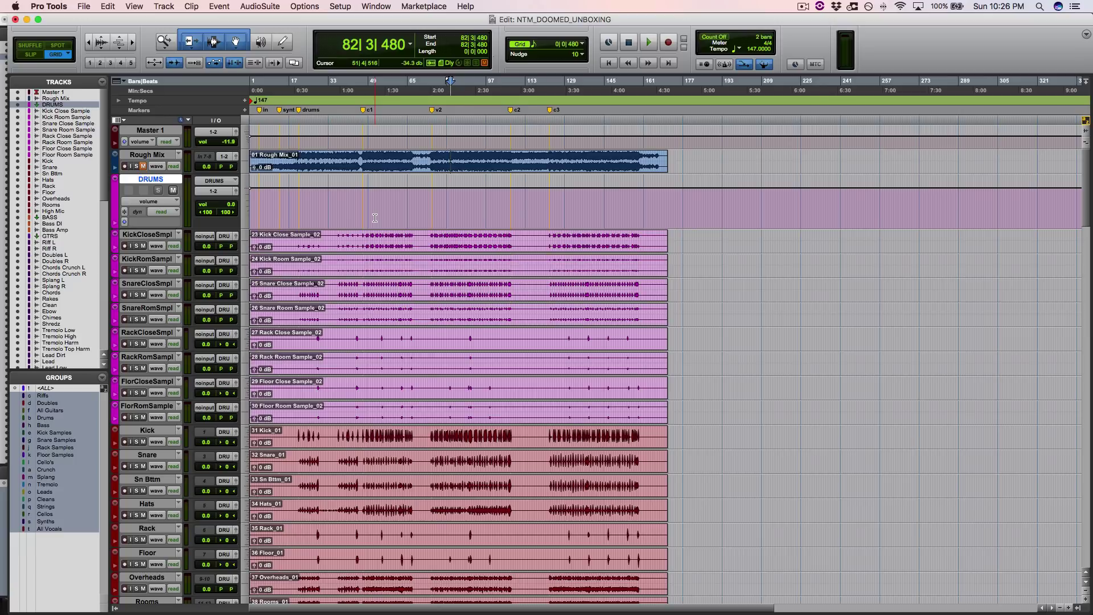
# Open the Mix window with Cmd+= and scroll across the session's channel strips.
pyautogui.press('super+equal')
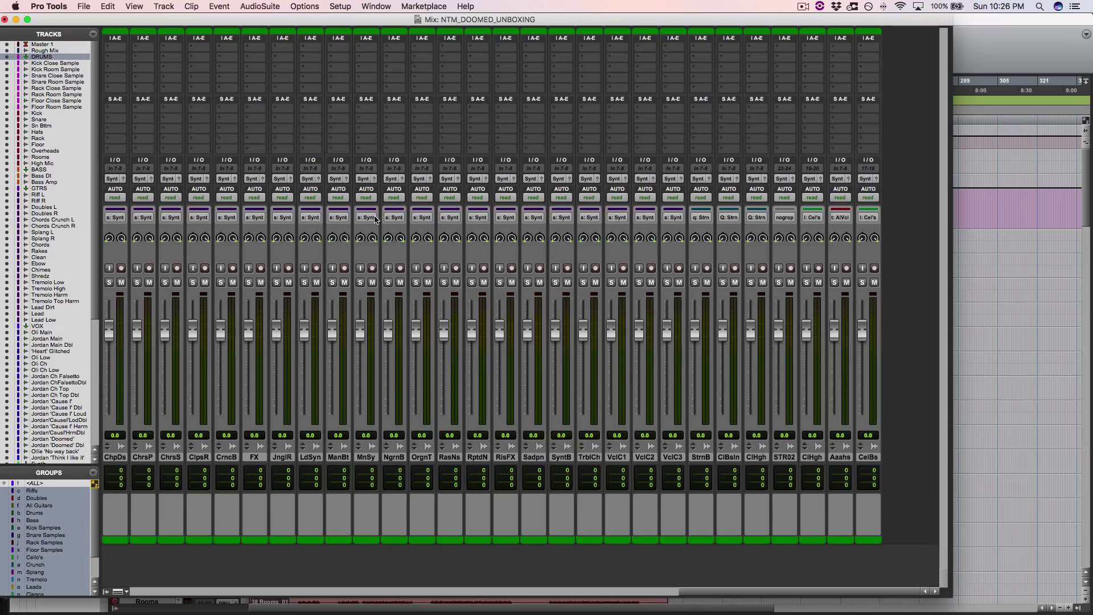
pyautogui.hscroll(10, 375, 218)
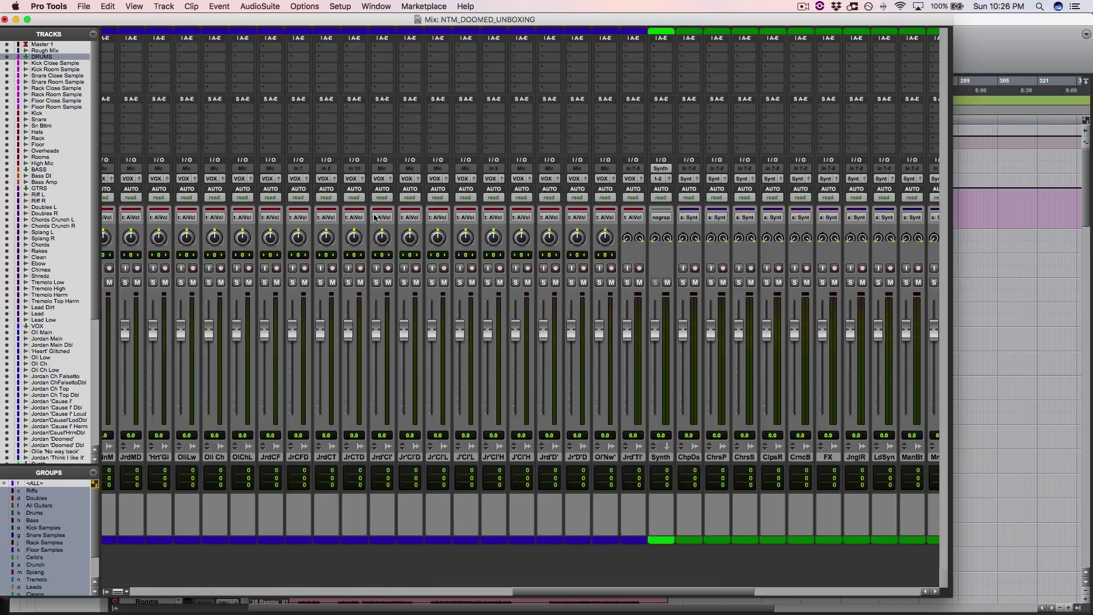
pyautogui.hscroll(-15, 374, 217)
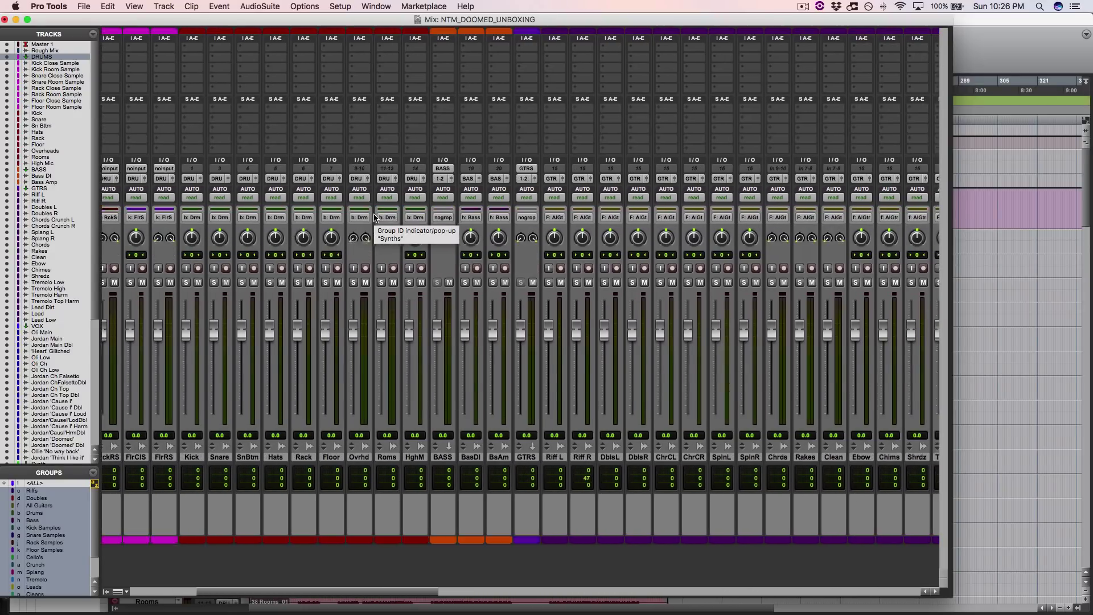
pyautogui.hscroll(10, 451, 246)
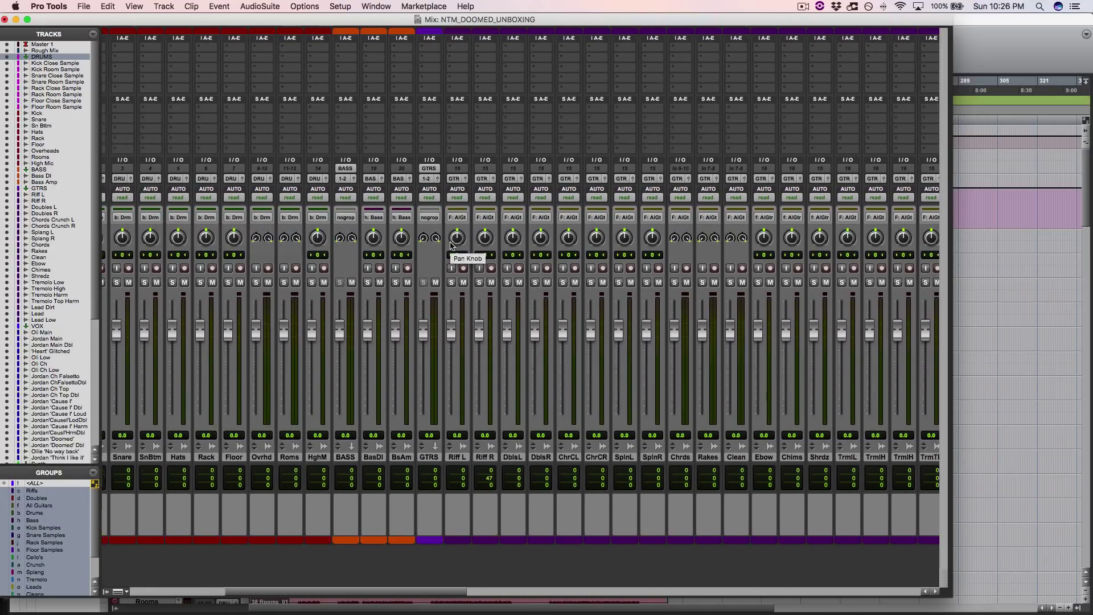
pyautogui.hscroll(10, 450, 246)
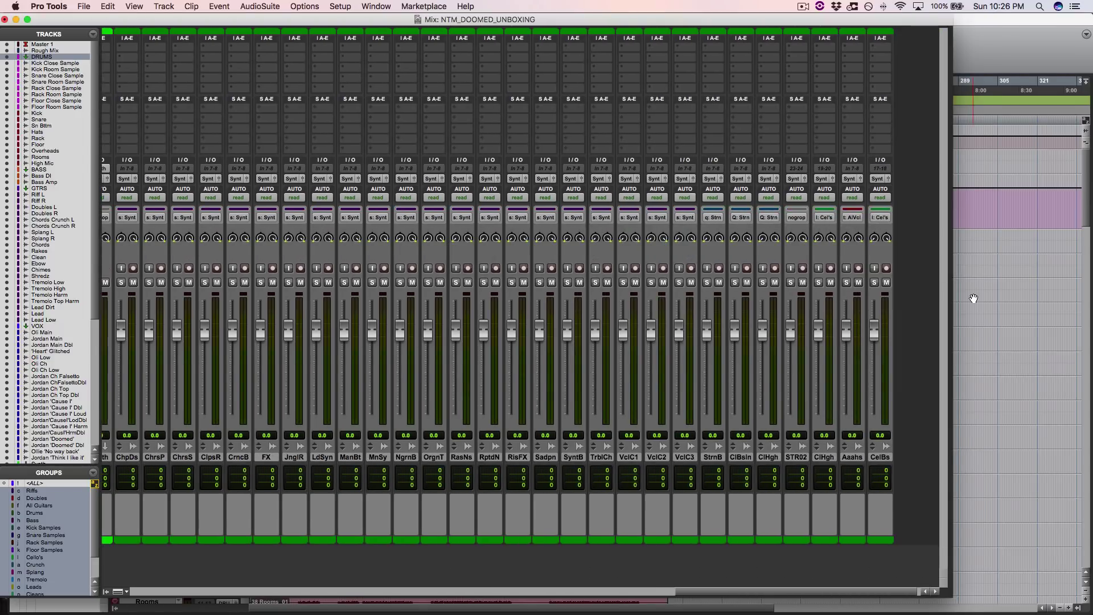
# Bring the Edit window forward and scroll down through the tracks to the synths.
pyautogui.click(974, 298)
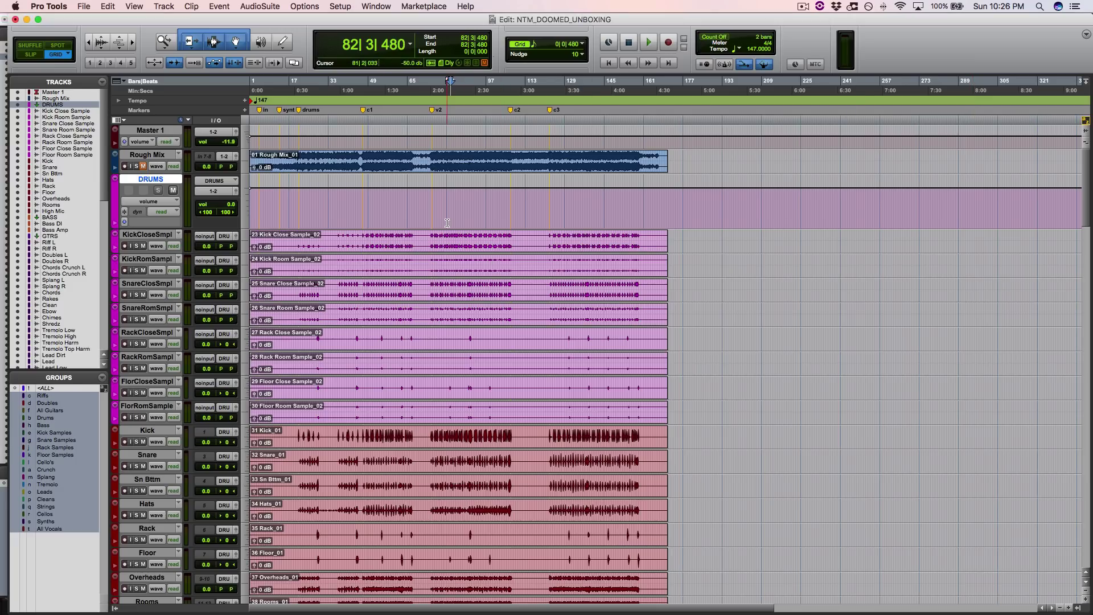
pyautogui.scroll(-12, 447, 224)
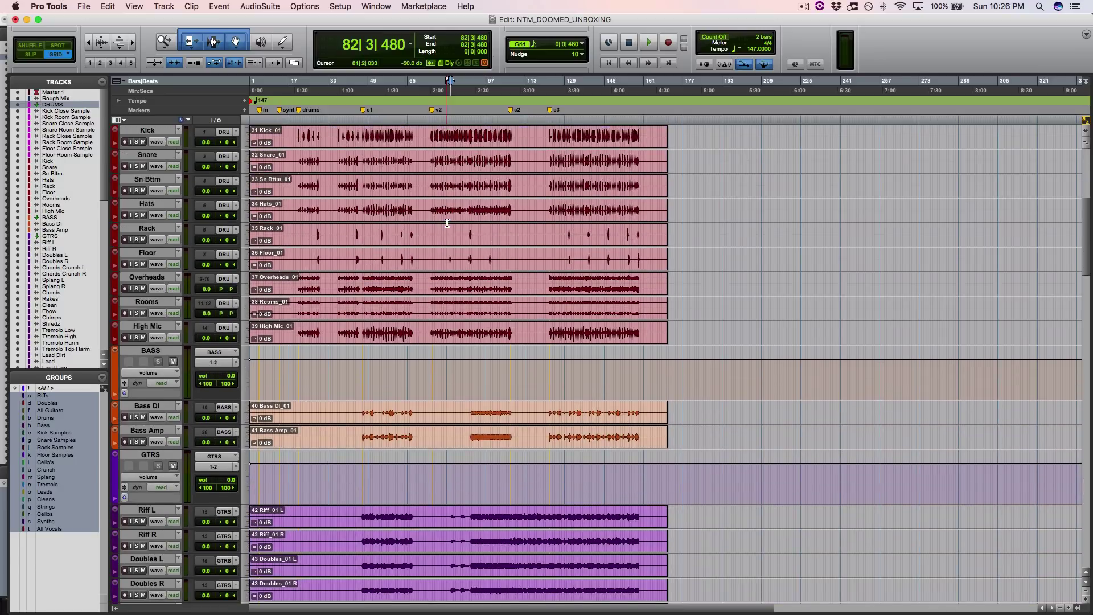
pyautogui.scroll(-19, 448, 223)
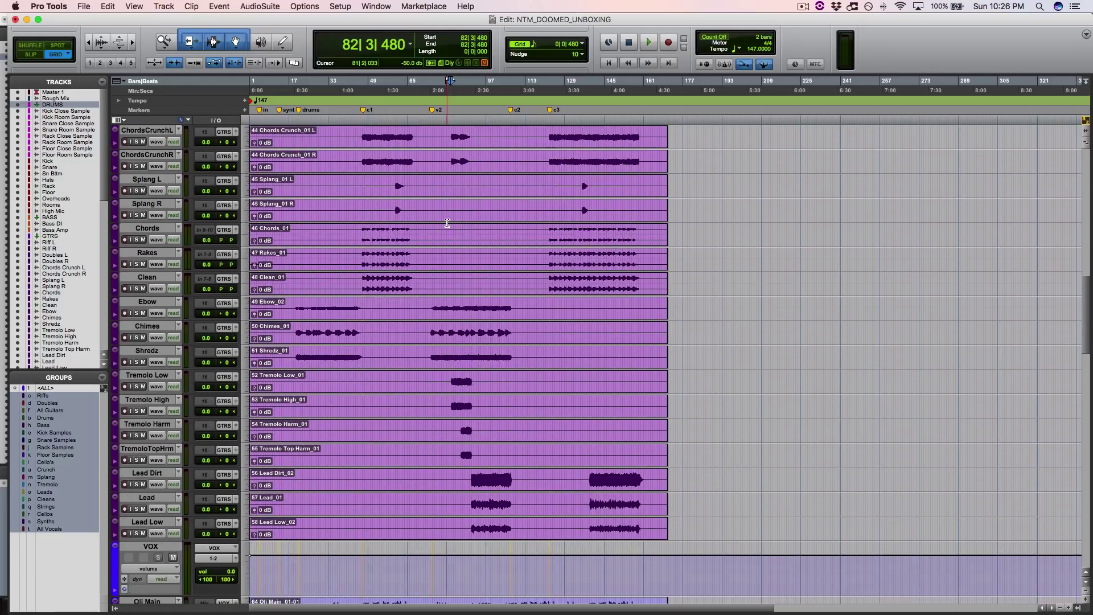
pyautogui.scroll(-20, 447, 223)
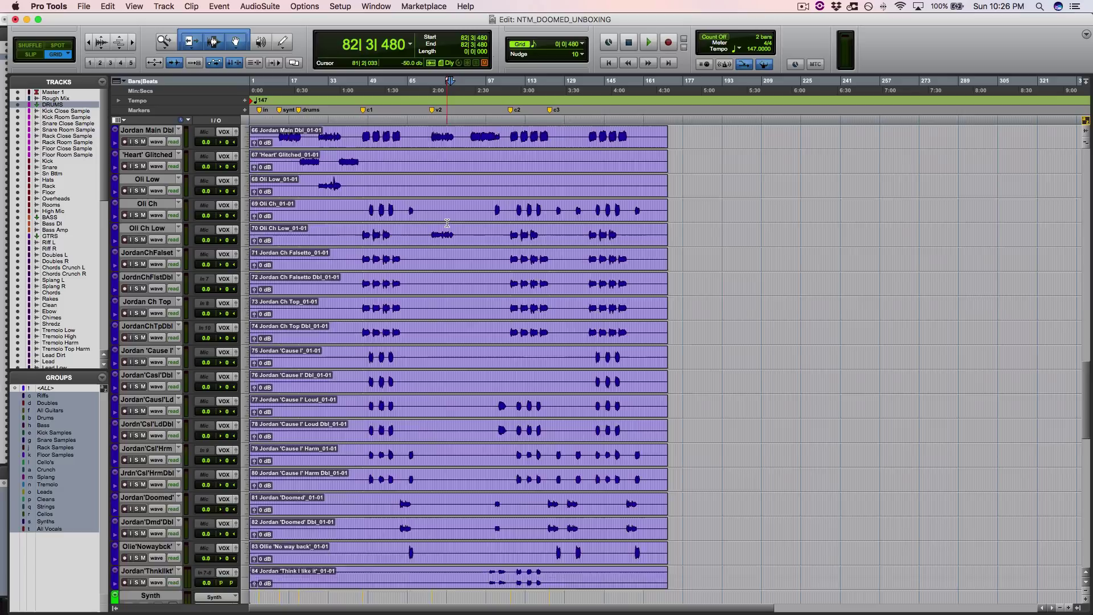
pyautogui.scroll(-10, 447, 223)
pyautogui.scroll(-16, 447, 223)
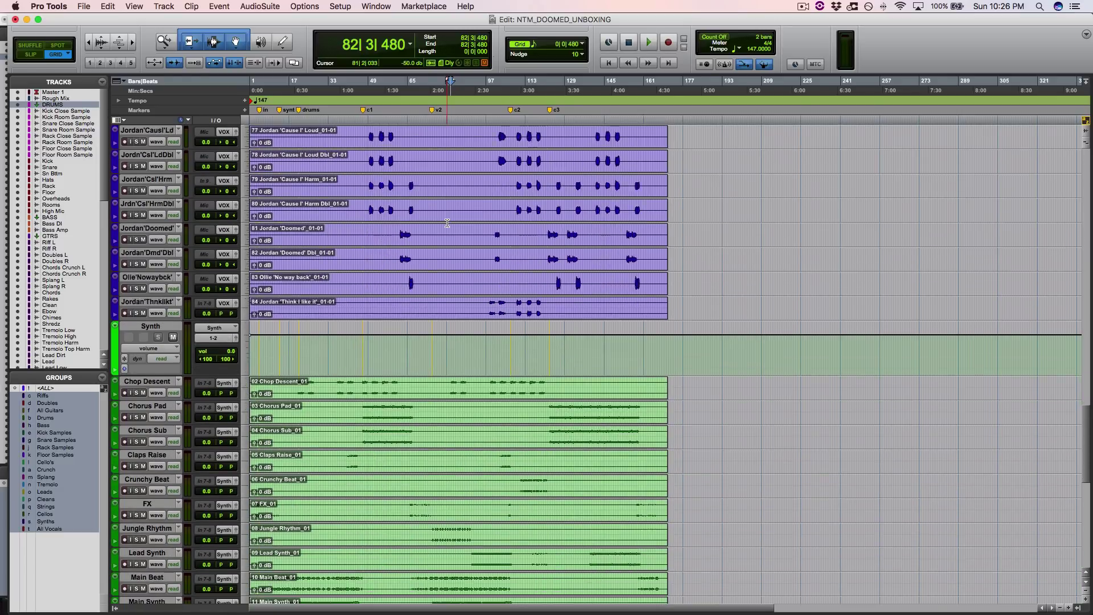
pyautogui.scroll(-5, 367, 289)
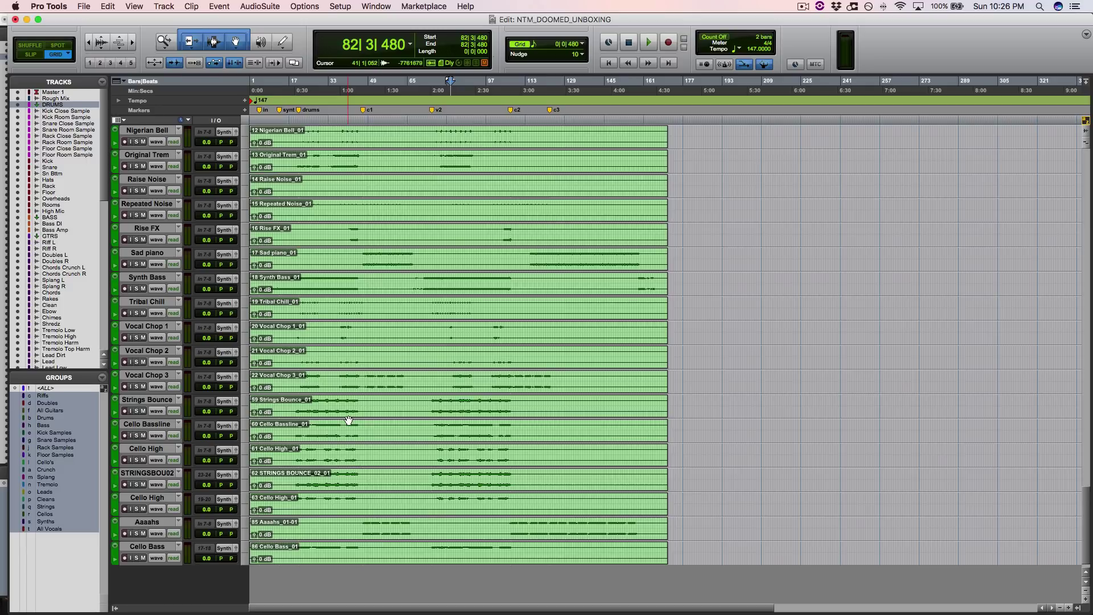
# Scroll back up to the drum sample and kit tracks.
pyautogui.scroll(9, 344, 416)
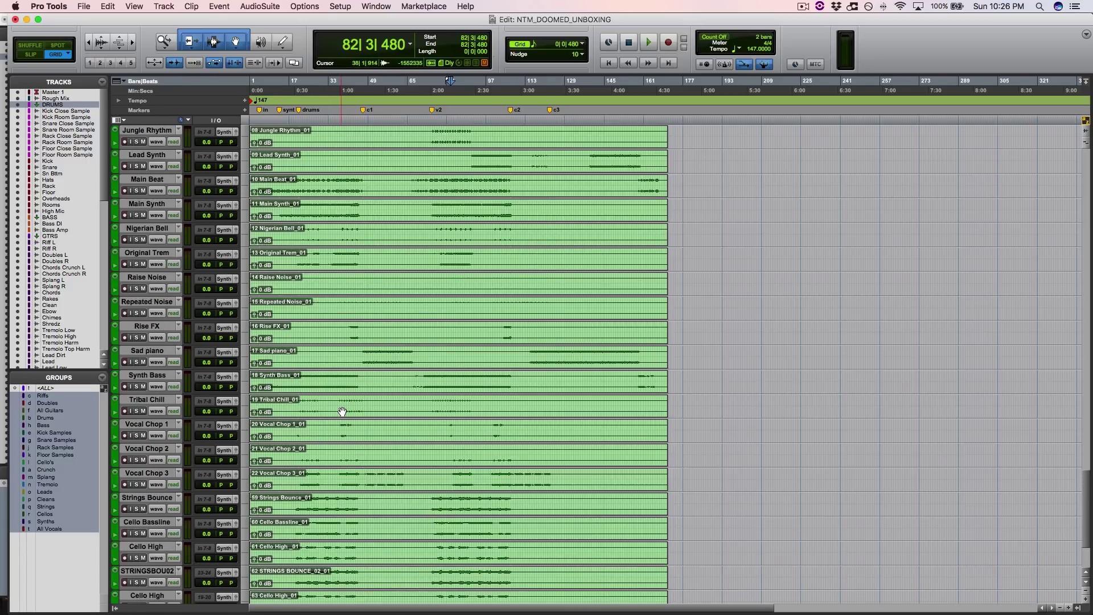
pyautogui.scroll(18, 343, 411)
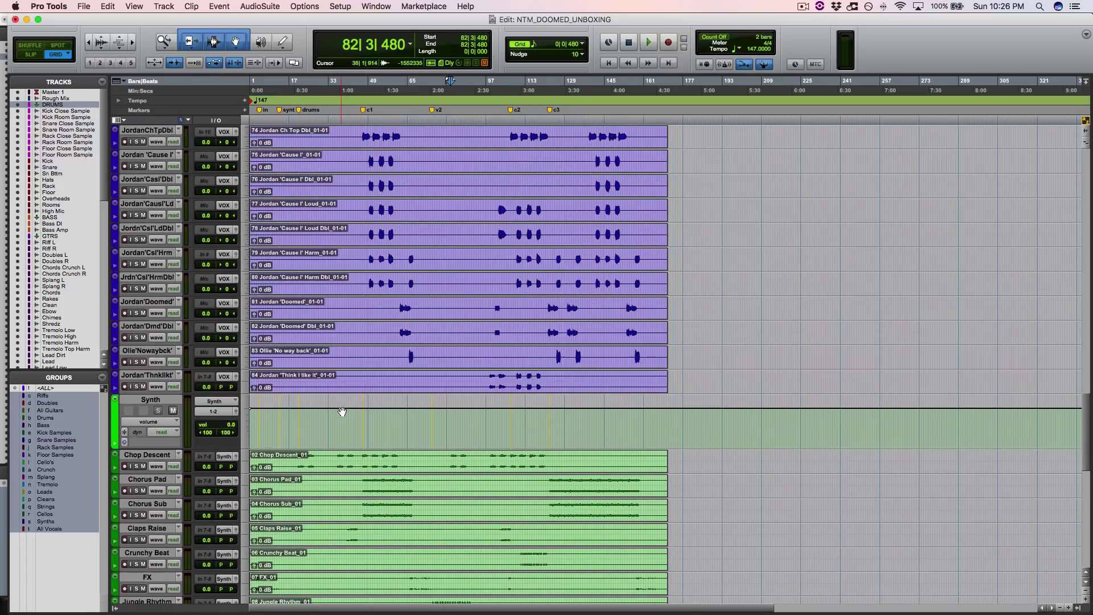
pyautogui.scroll(4, 342, 411)
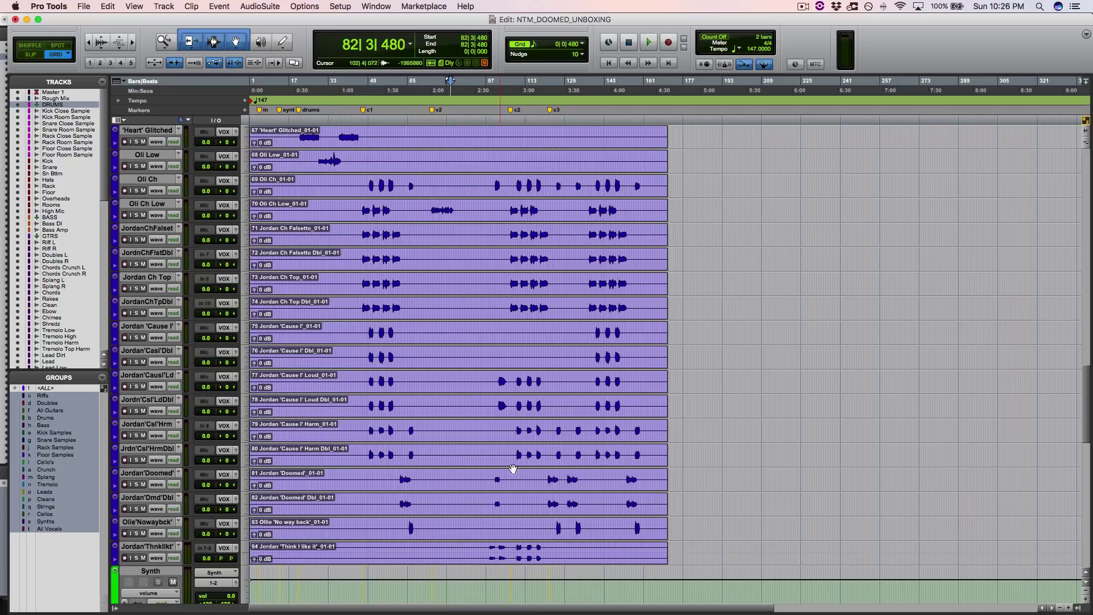
pyautogui.scroll(5, 527, 397)
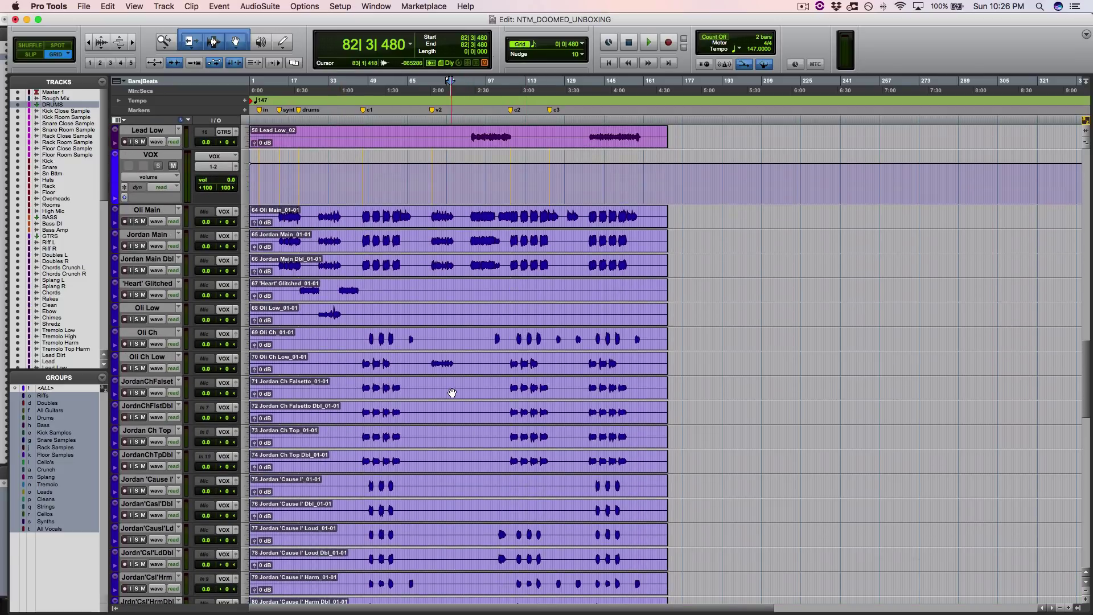
pyautogui.scroll(9, 512, 434)
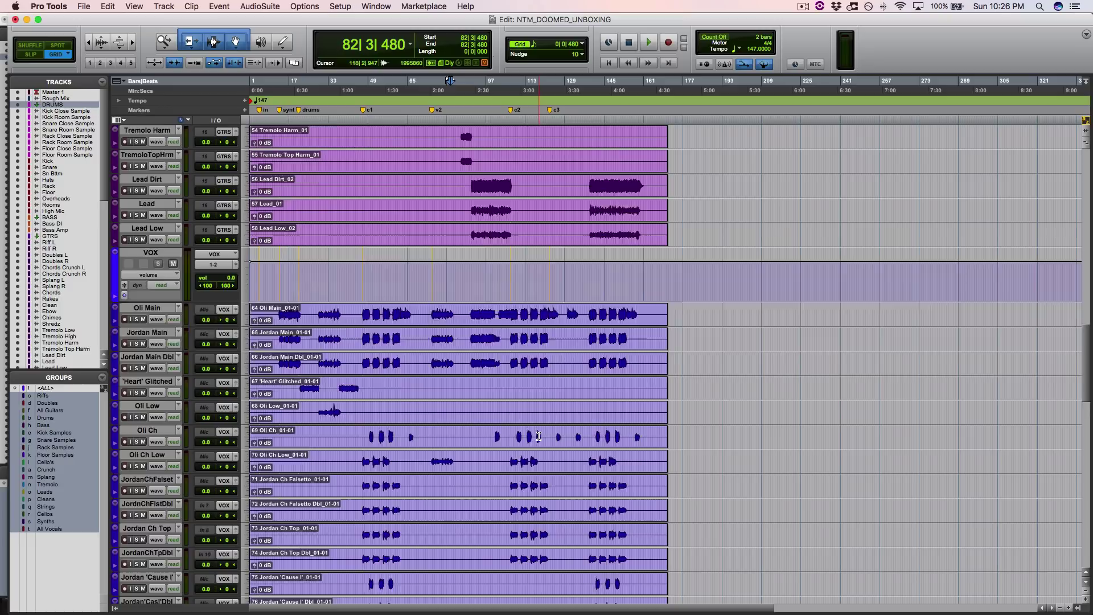
pyautogui.scroll(3, 539, 436)
pyautogui.scroll(2, 539, 436)
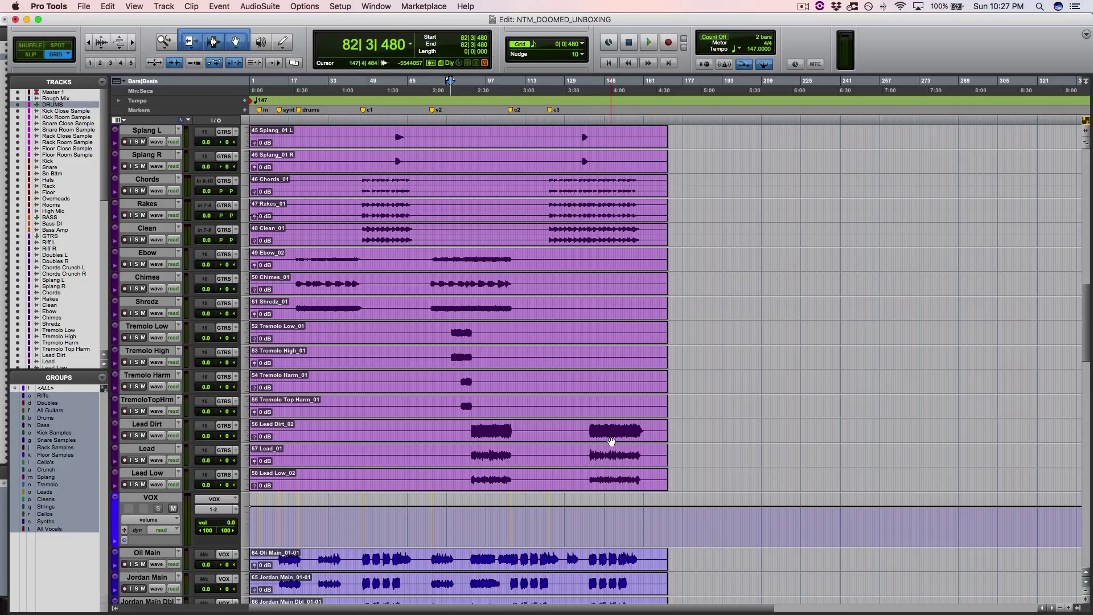
pyautogui.scroll(4, 611, 441)
pyautogui.scroll(10, 612, 441)
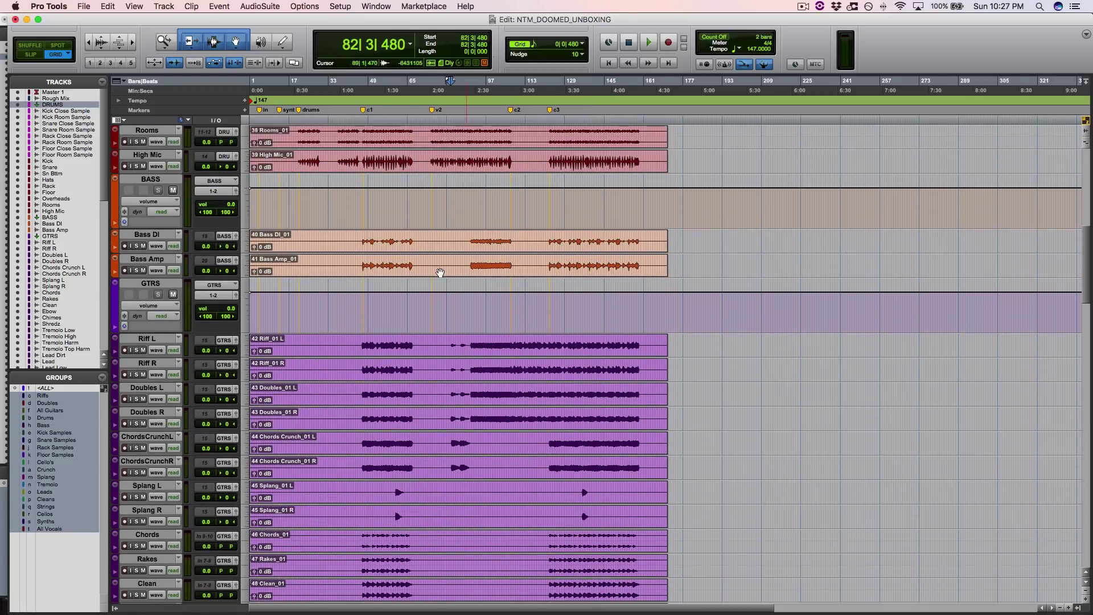
pyautogui.scroll(4, 419, 270)
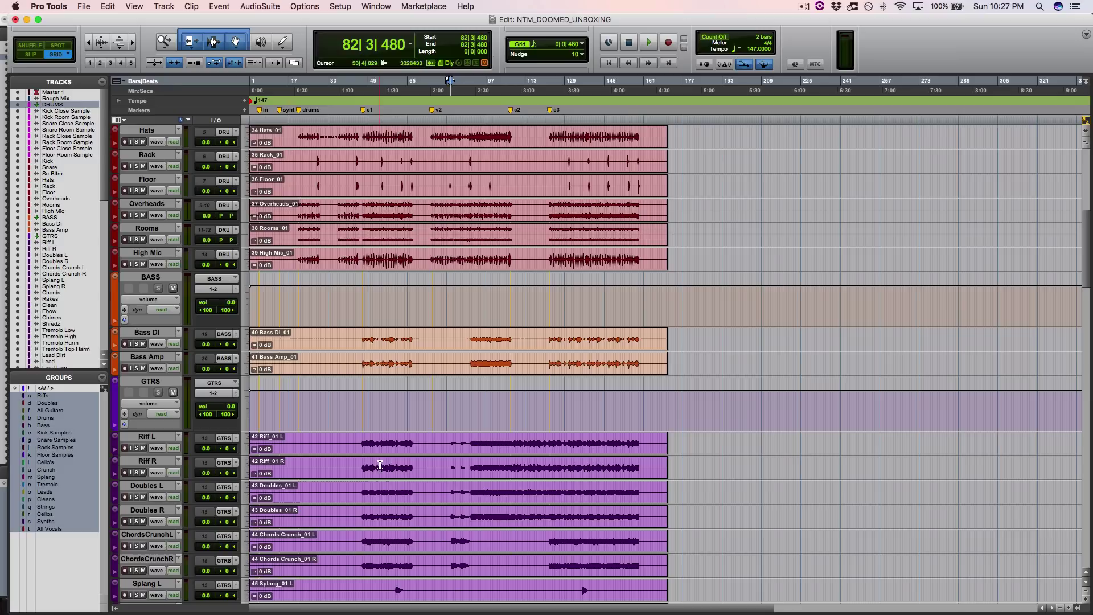
pyautogui.scroll(8, 477, 456)
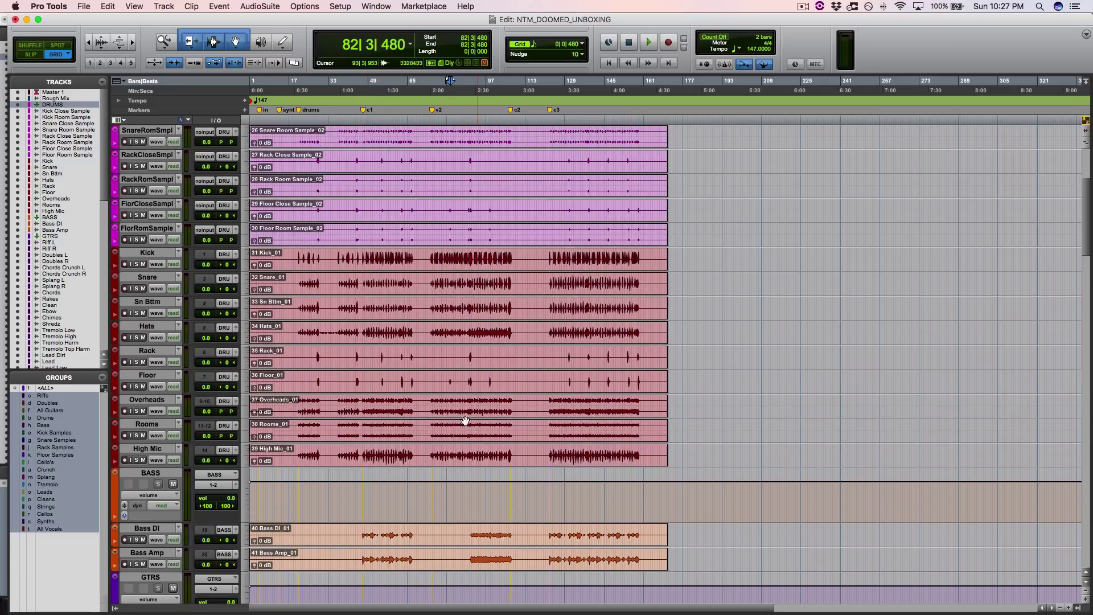
pyautogui.scroll(5, 413, 370)
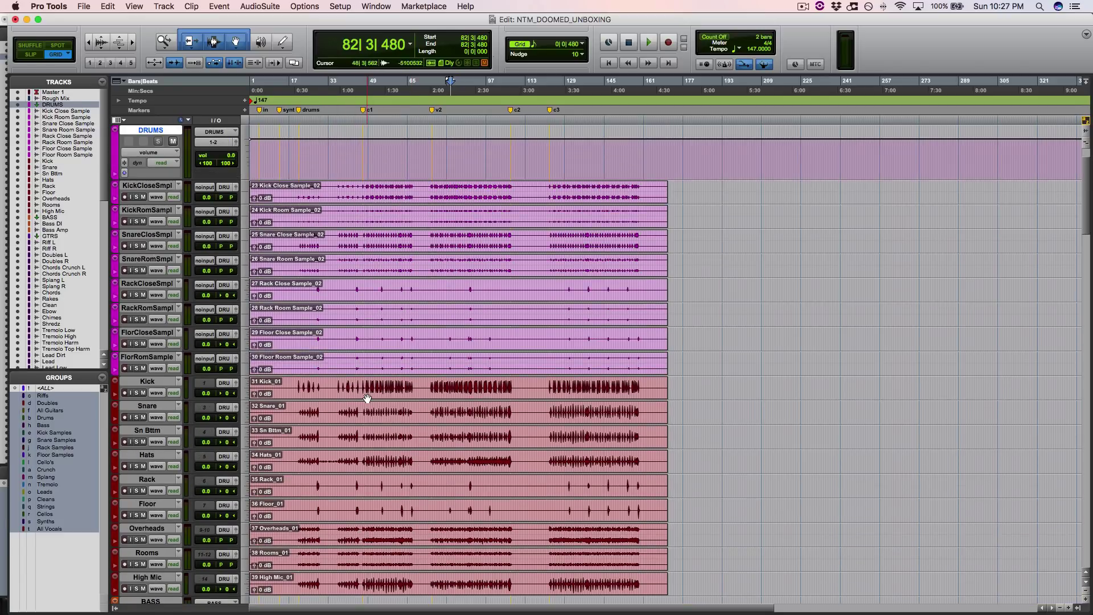
pyautogui.scroll(-3, 368, 398)
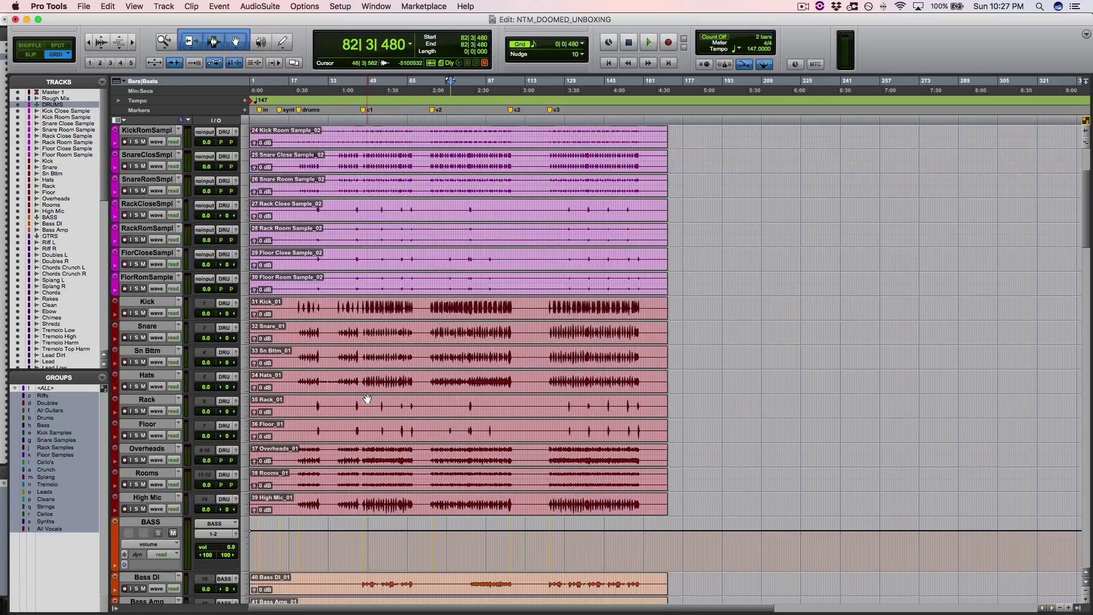
# Solo the Kick through High Mic tracks and play them from bar 38, jumping to bar 77.
pyautogui.click(146, 302)
pyautogui.keyDown('shift'); pyautogui.click(148, 499); pyautogui.keyUp('shift')
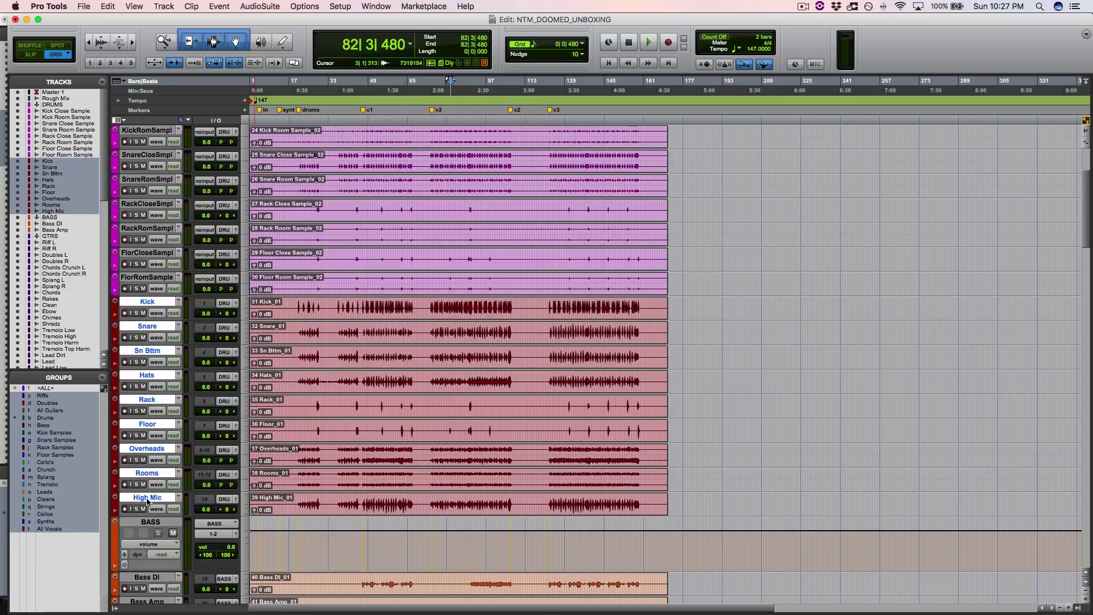
pyautogui.click(136, 509)
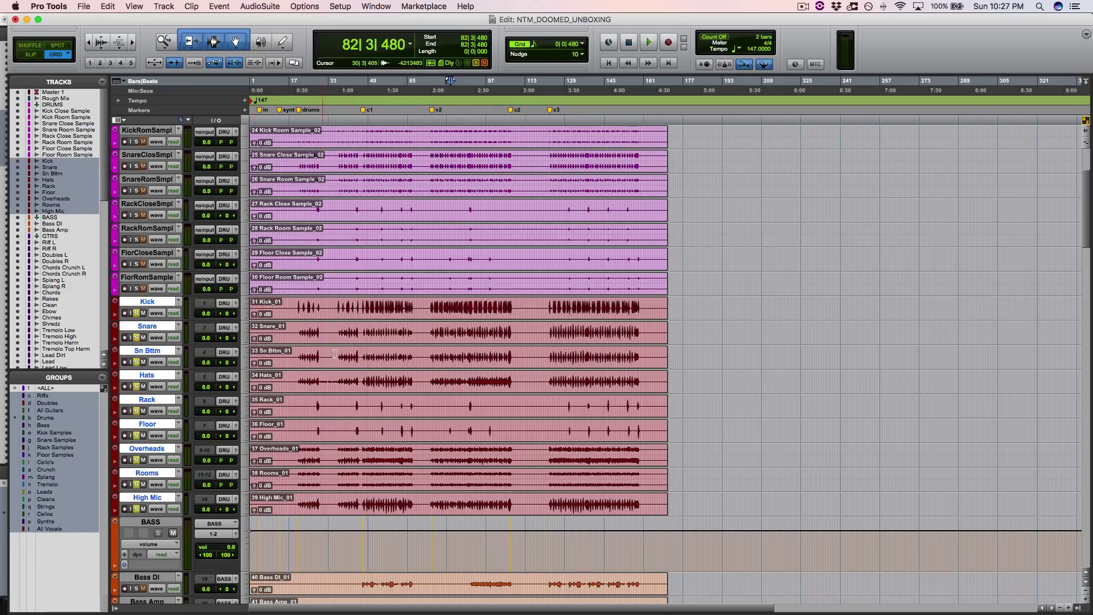
pyautogui.click(343, 303)
pyautogui.press('space')
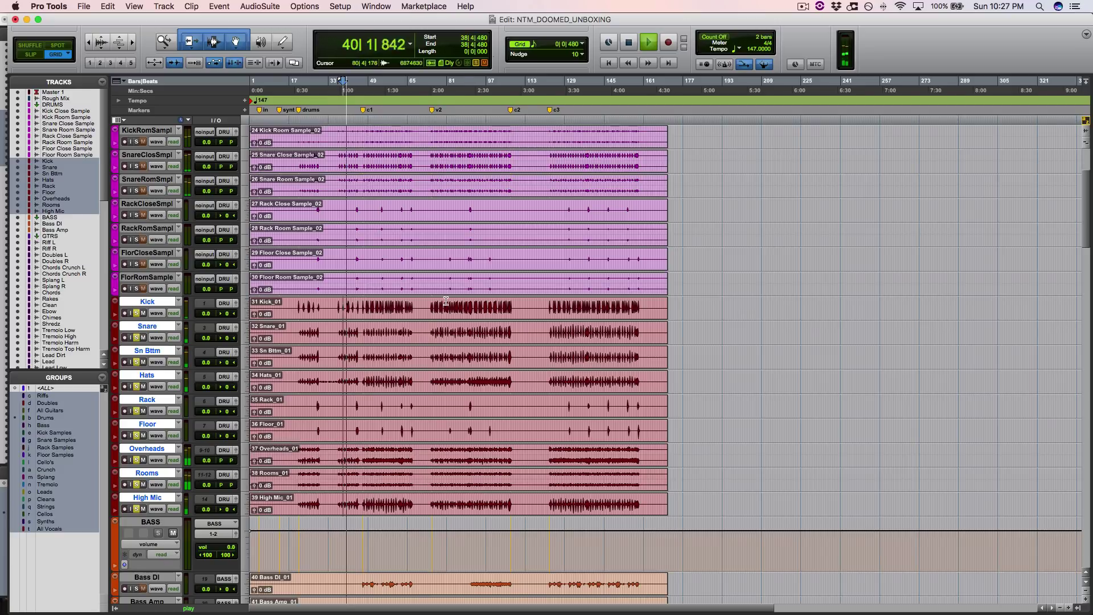
pyautogui.click(446, 303)
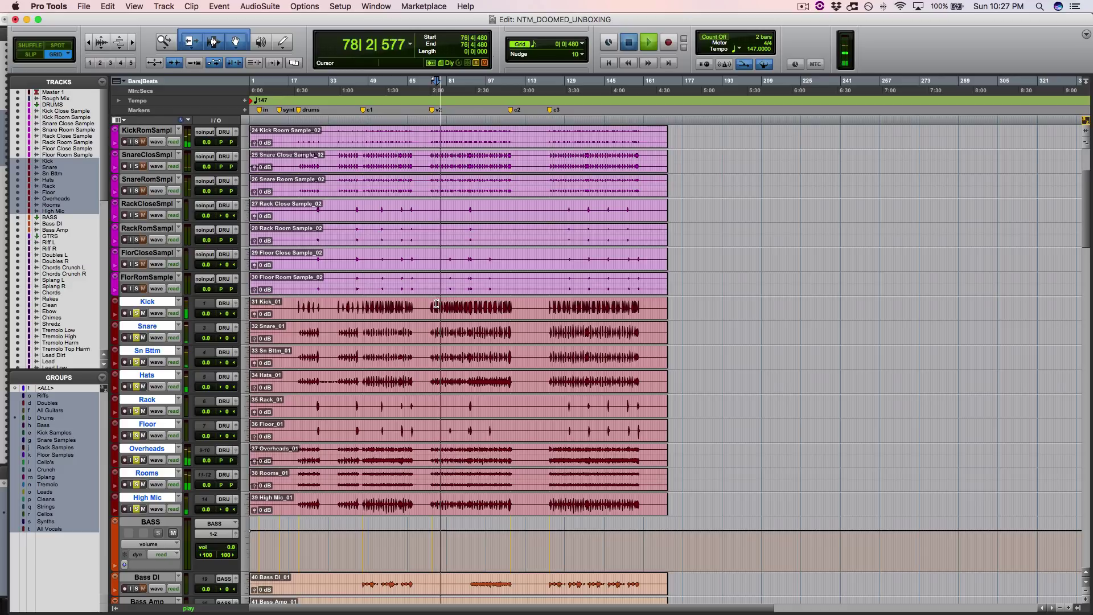
pyautogui.press('space')
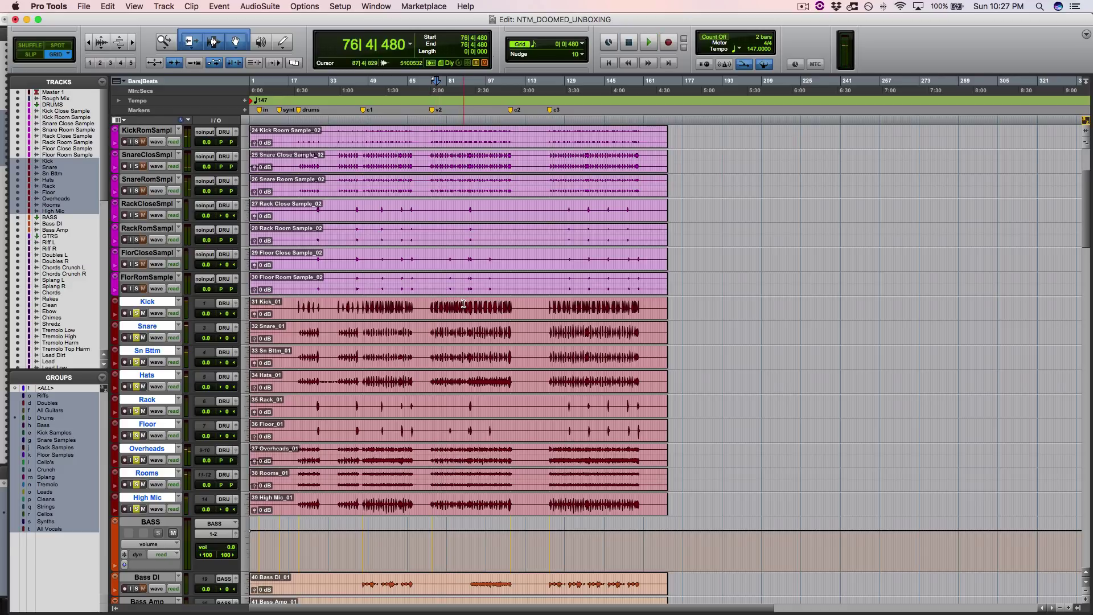
# Audition the soloed drums from bar 88 and bar 125, then scroll up to the DRUMS folder.
pyautogui.click(463, 304)
pyautogui.press('space')
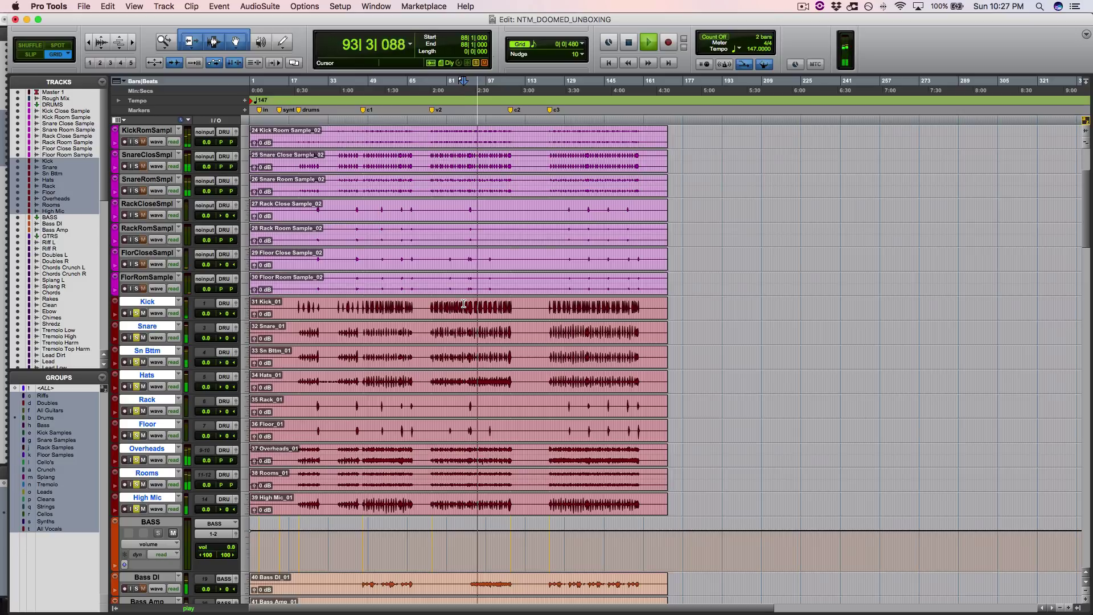
pyautogui.press('space')
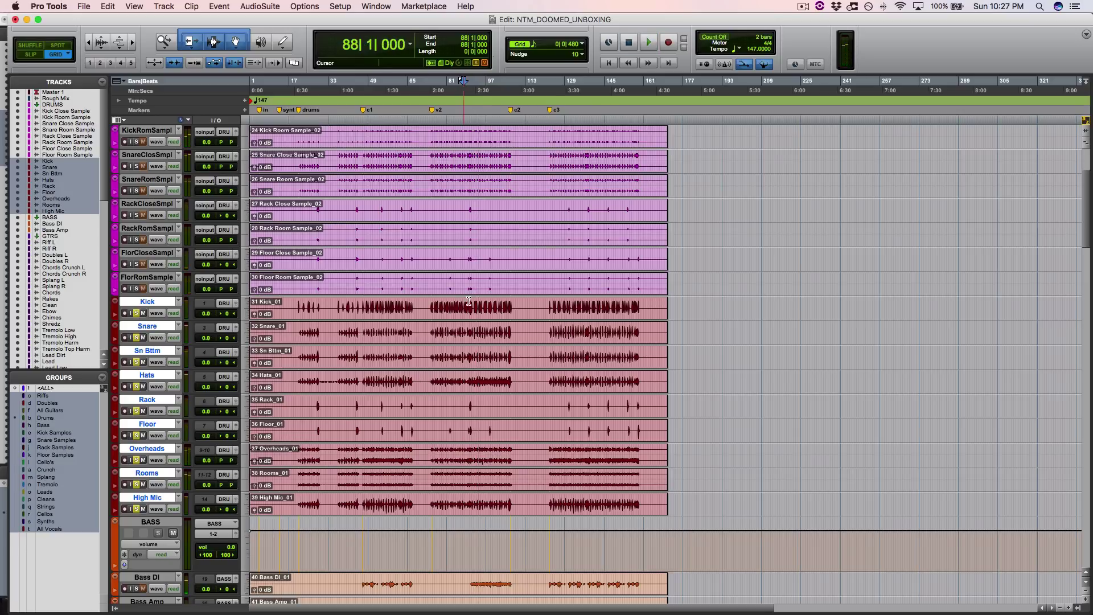
pyautogui.click(555, 304)
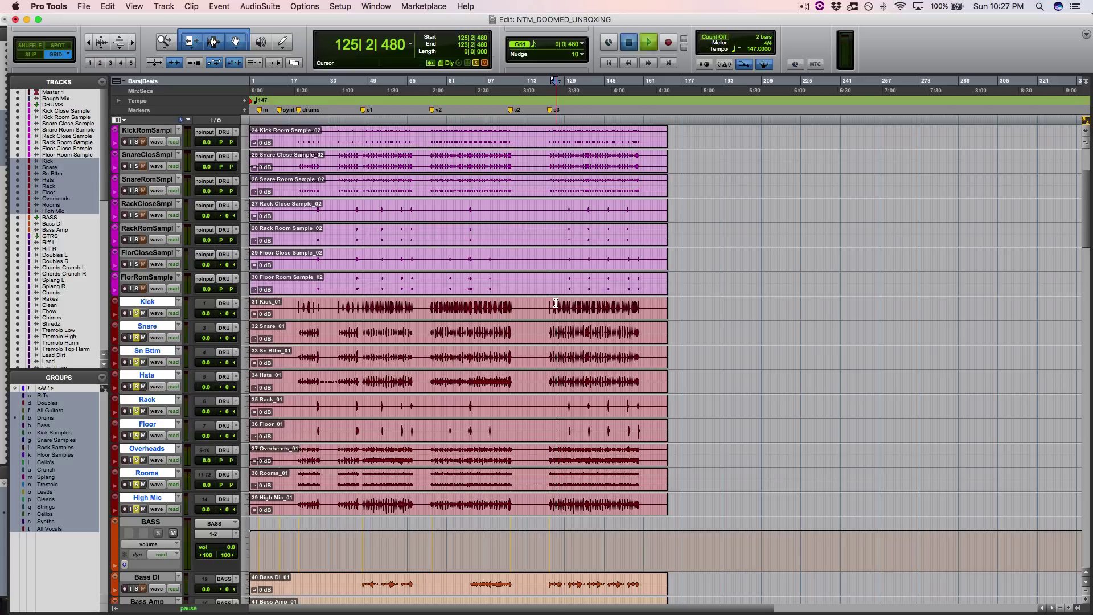
pyautogui.press('space')
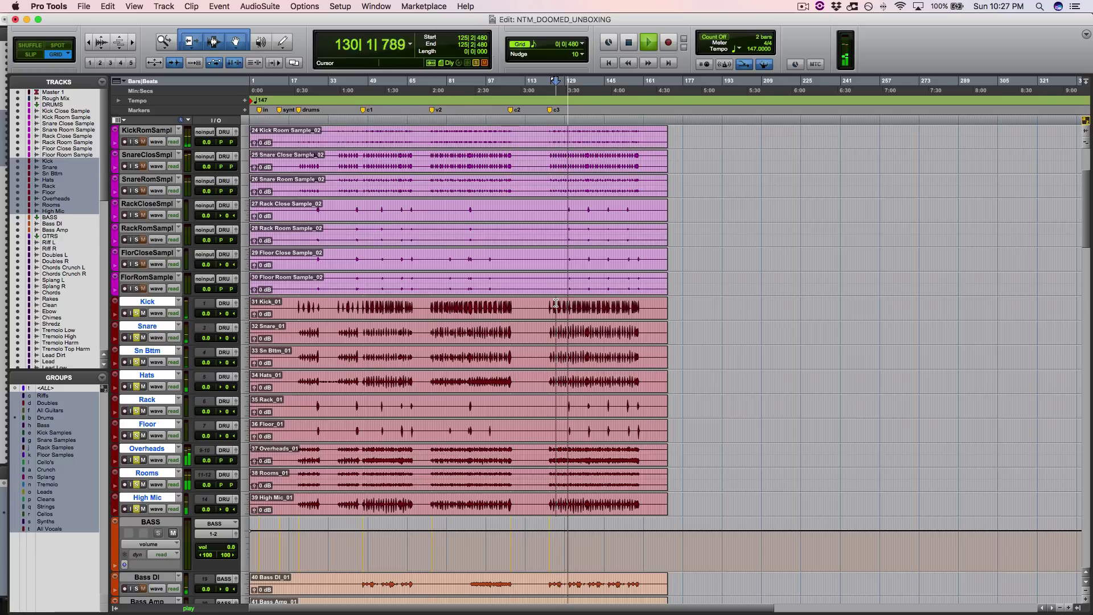
pyautogui.press('space')
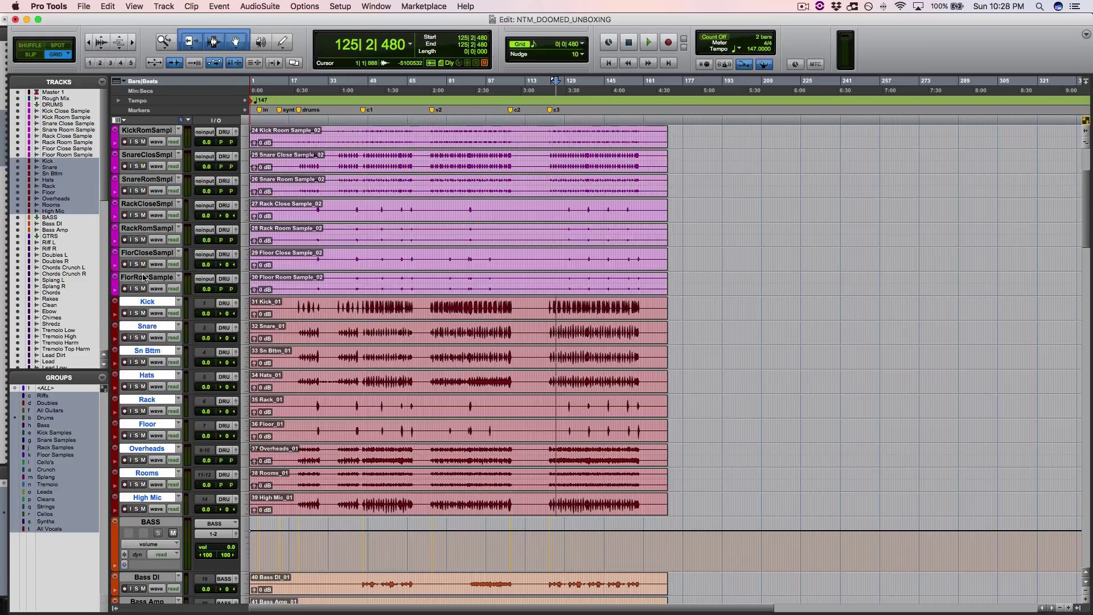
pyautogui.scroll(4, 144, 280)
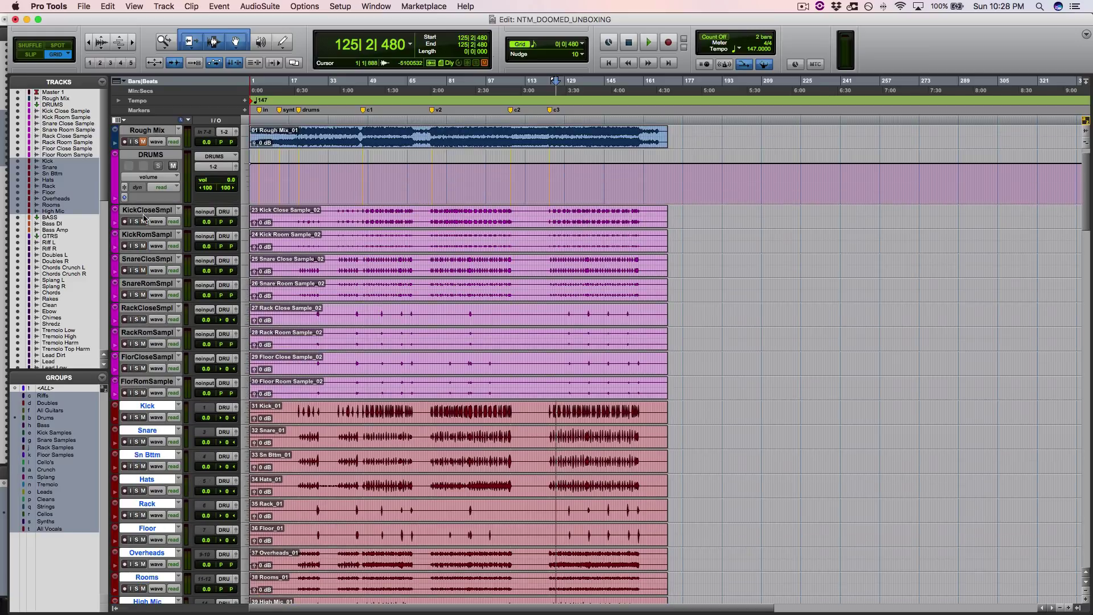
# Solo KickCloseSmpl and KickRomSmpl and play them from bar 82.
pyautogui.click(136, 222)
pyautogui.click(450, 209)
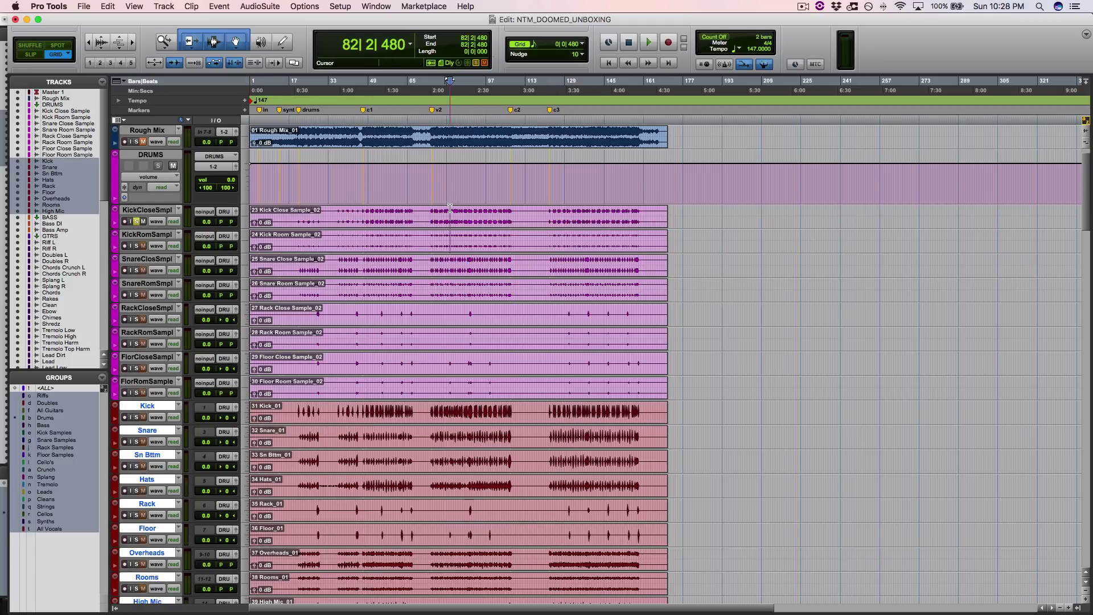
pyautogui.press('space')
pyautogui.press('space')
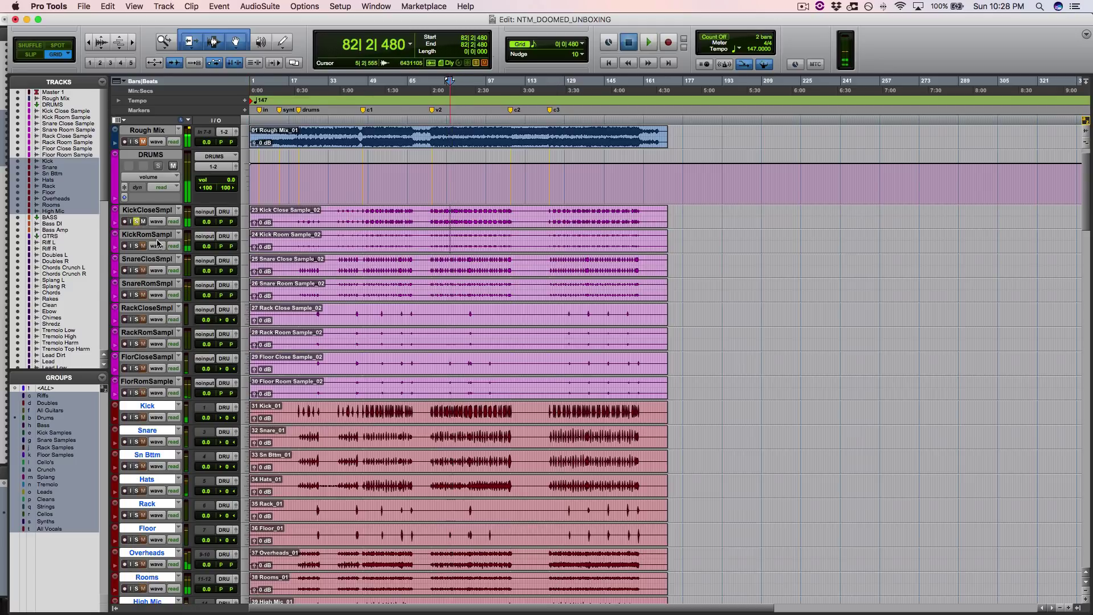
pyautogui.click(136, 246)
pyautogui.press('space')
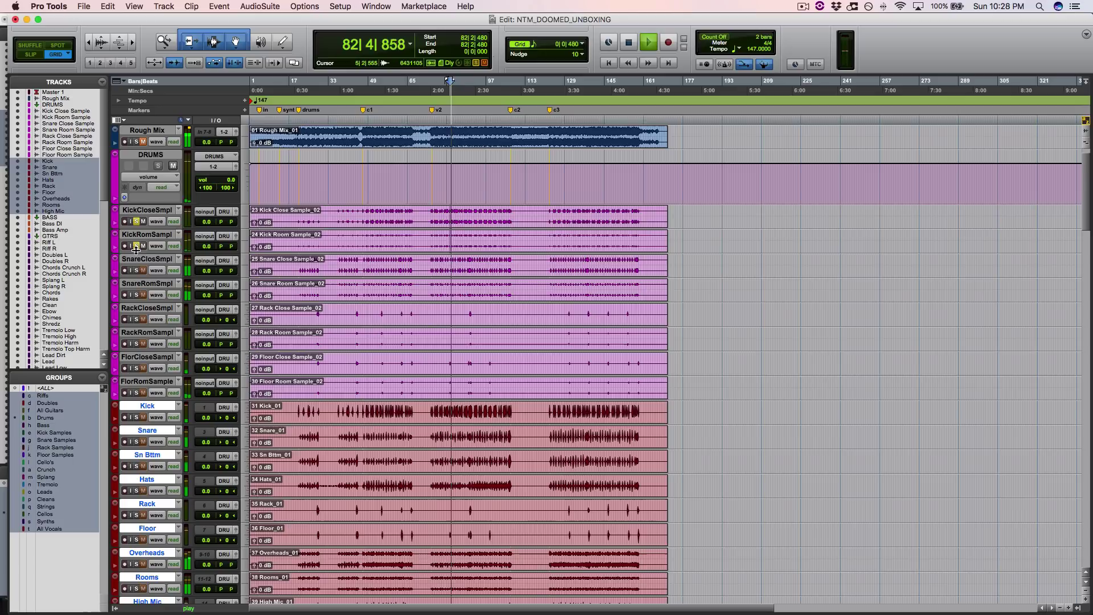
pyautogui.press('space')
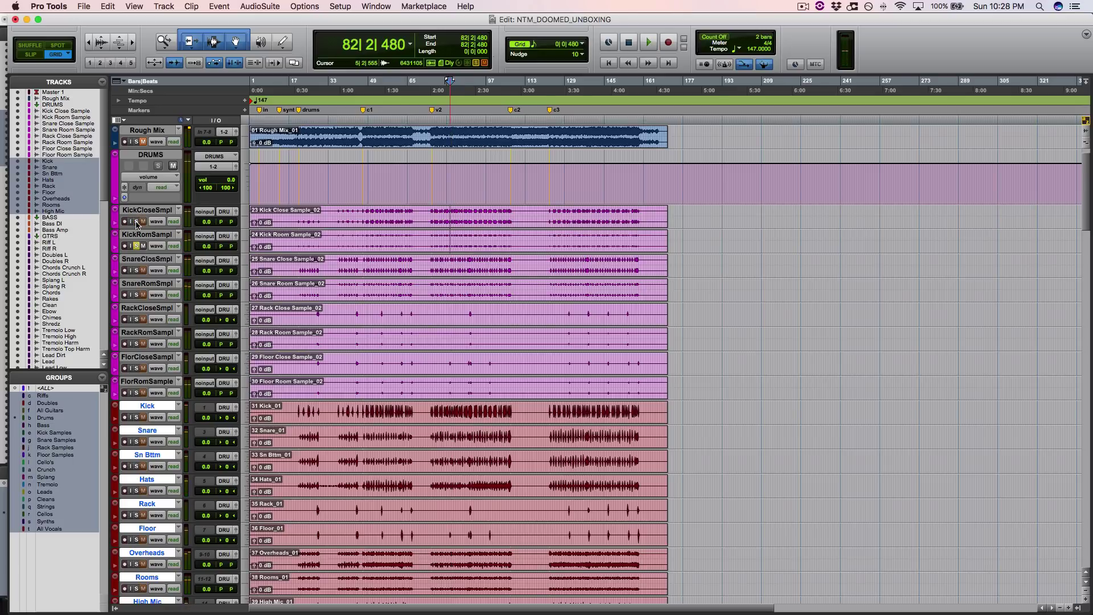
pyautogui.press('space')
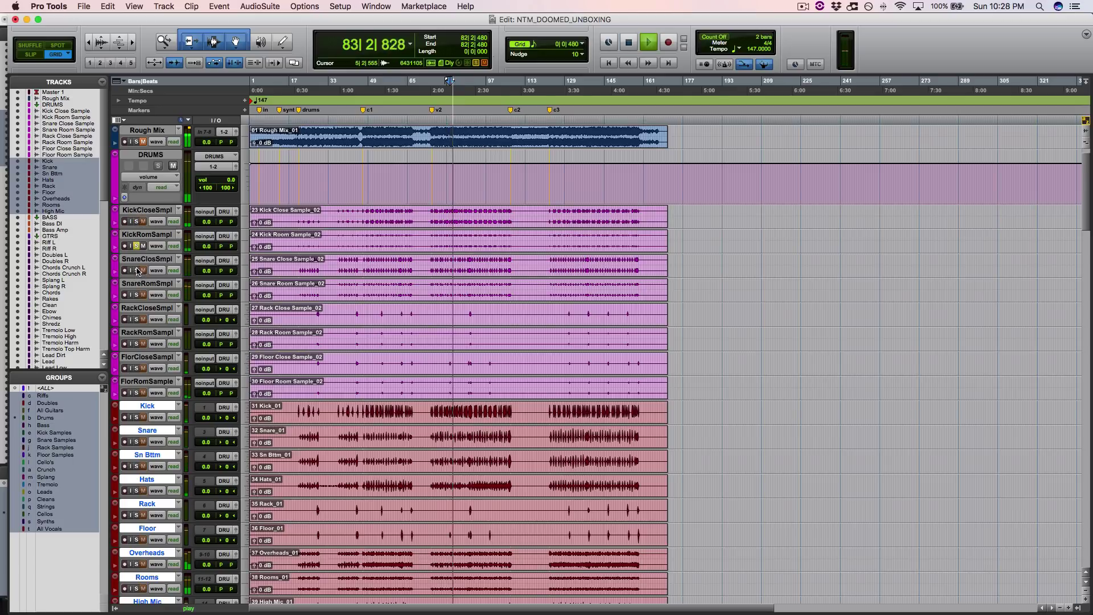
# Solo all eight sample tracks, KickCloseSmpl through FlorRomSample, and play them.
pyautogui.click(137, 271)
pyautogui.click(136, 294)
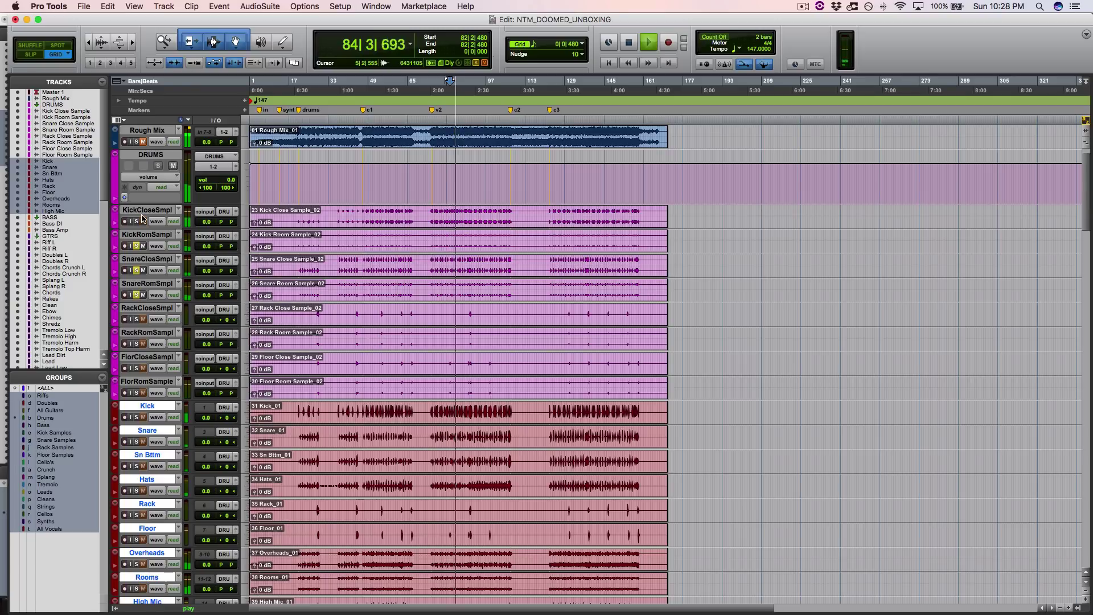
pyautogui.press('space')
pyautogui.click(145, 211)
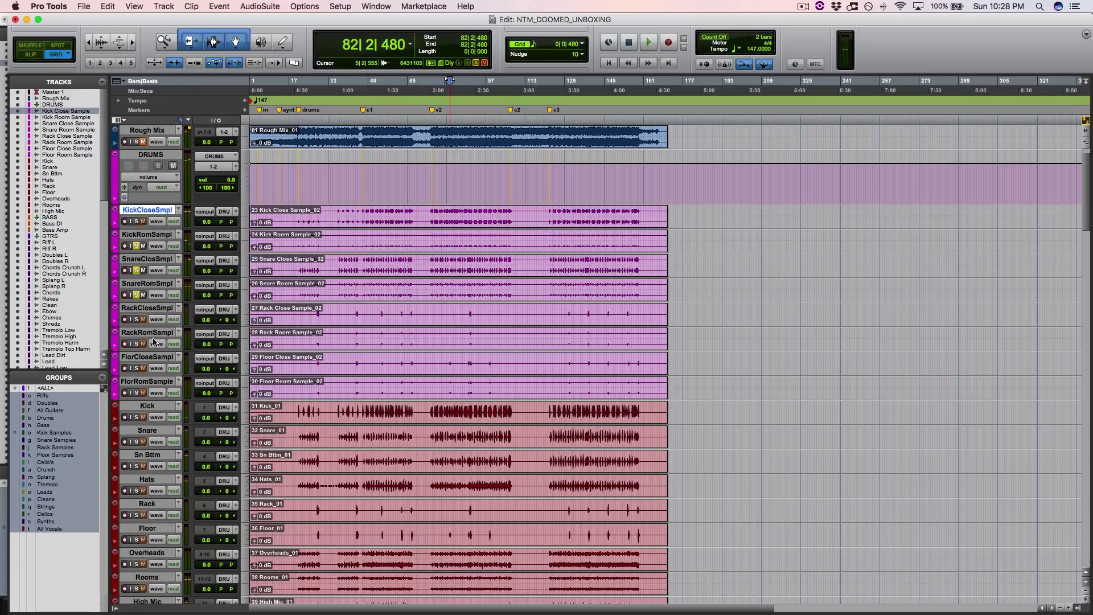
pyautogui.keyDown('shift'); pyautogui.click(142, 382); pyautogui.keyUp('shift')
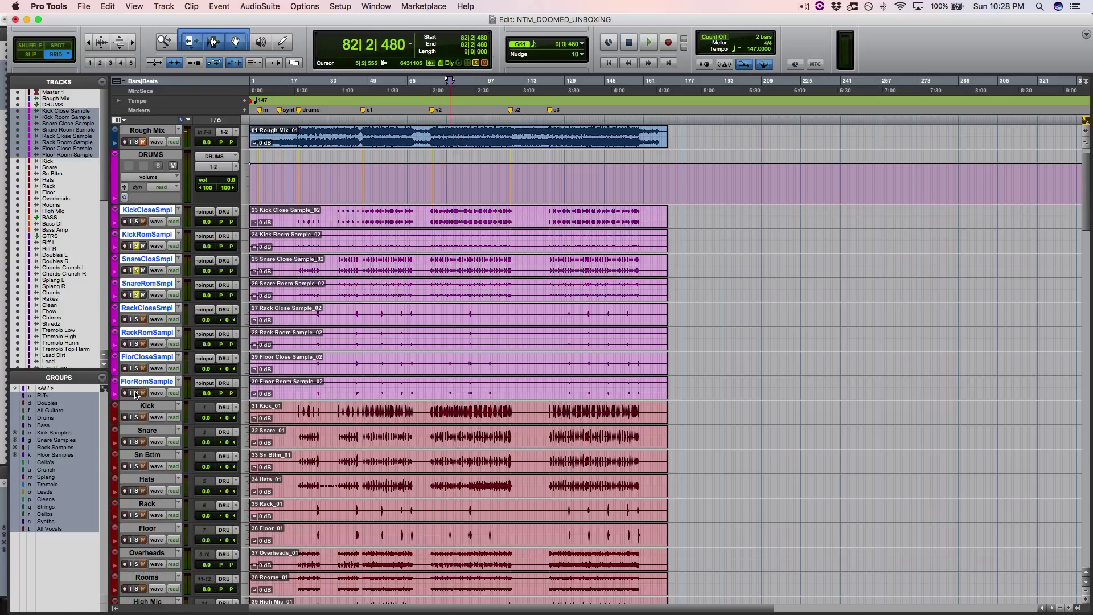
pyautogui.keyDown('alt'); pyautogui.keyDown('shift'); pyautogui.click(136, 393); pyautogui.keyUp('shift'); pyautogui.keyUp('alt')
pyautogui.press('space')
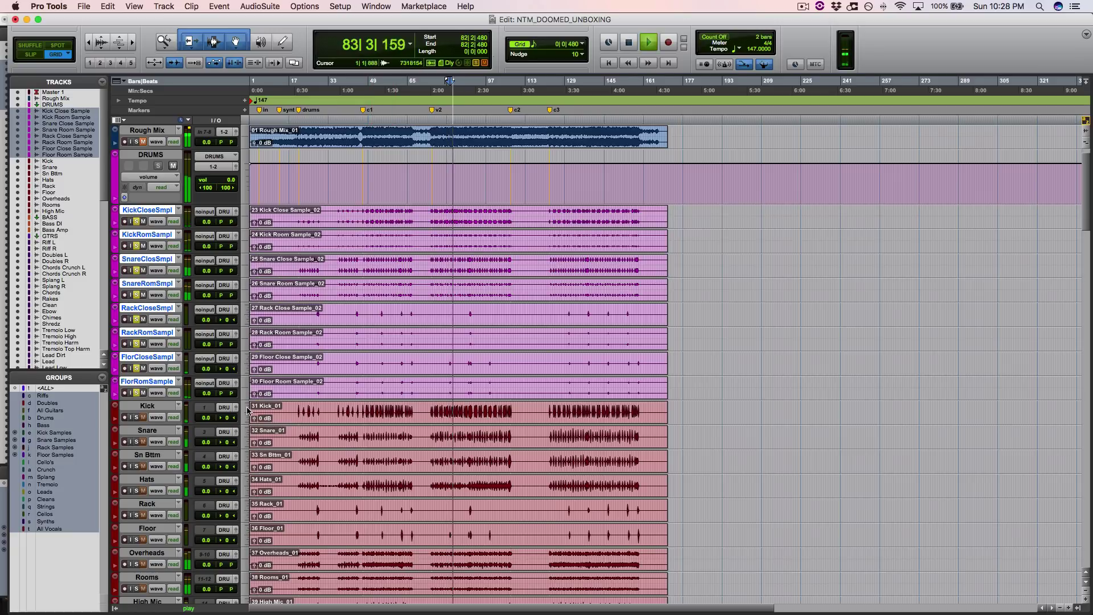
# Extend the selection to Kick through High Mic and play the full kit from bar 136.
pyautogui.scroll(-5, 139, 430)
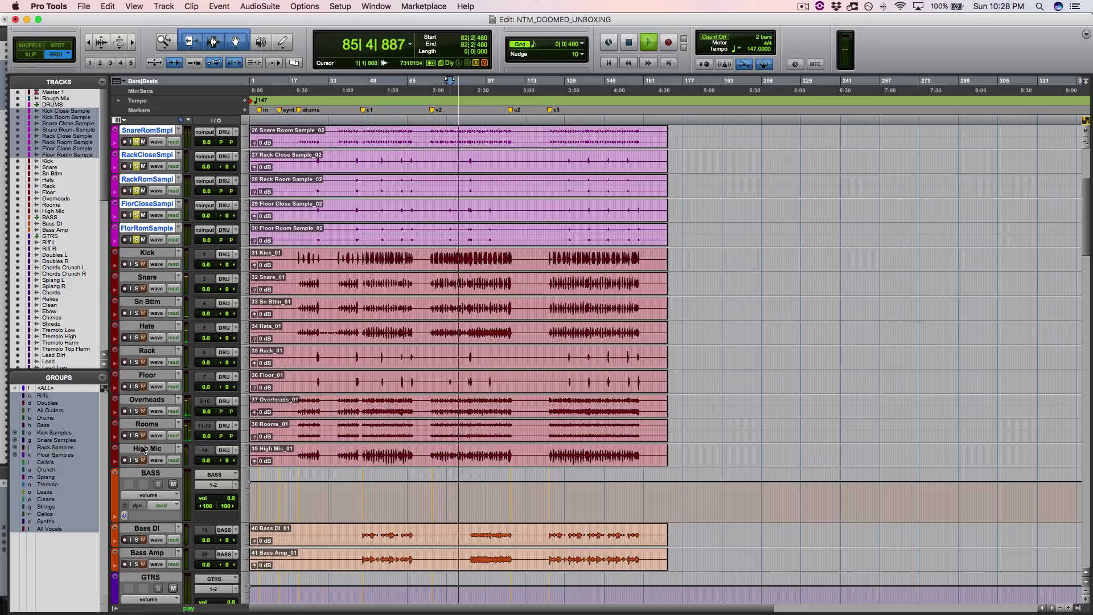
pyautogui.keyDown('shift'); pyautogui.click(142, 449); pyautogui.keyUp('shift')
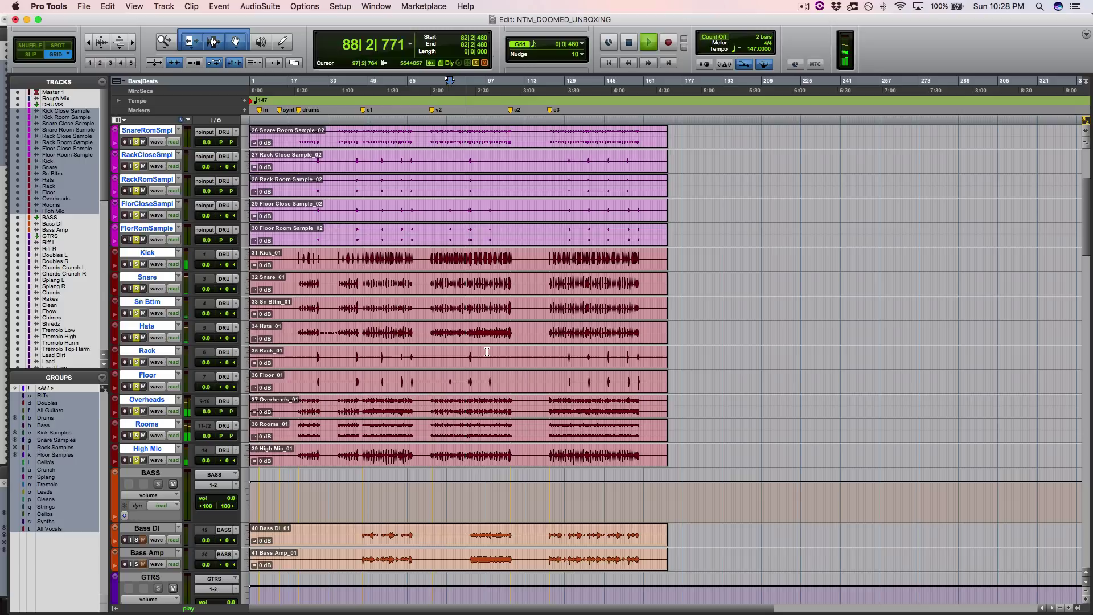
pyautogui.scroll(5, 486, 352)
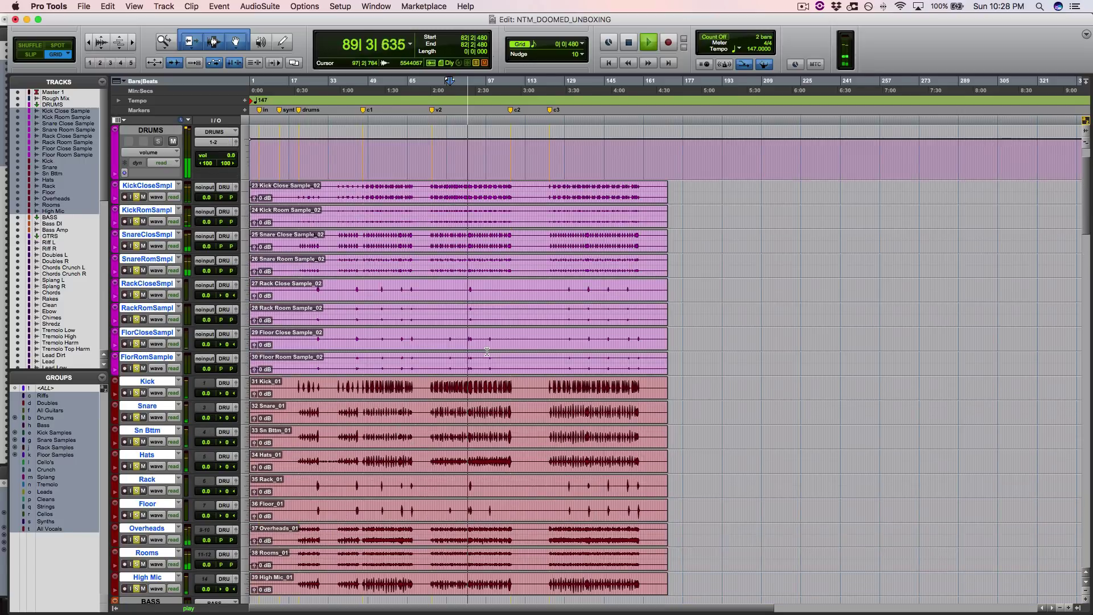
pyautogui.press('space')
pyautogui.click(584, 188)
pyautogui.press('space')
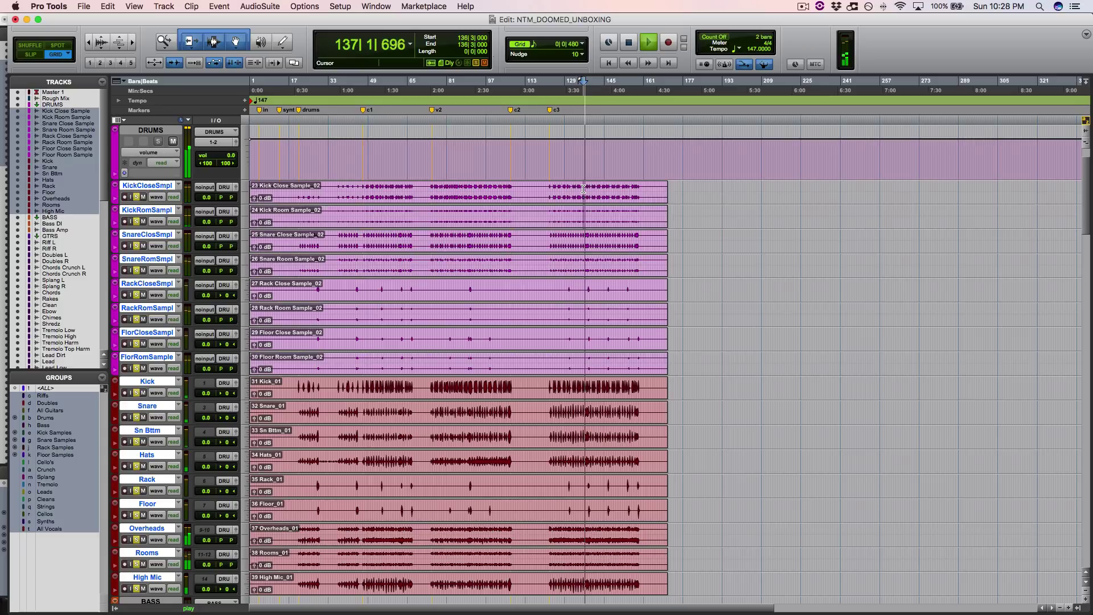
pyautogui.press('space')
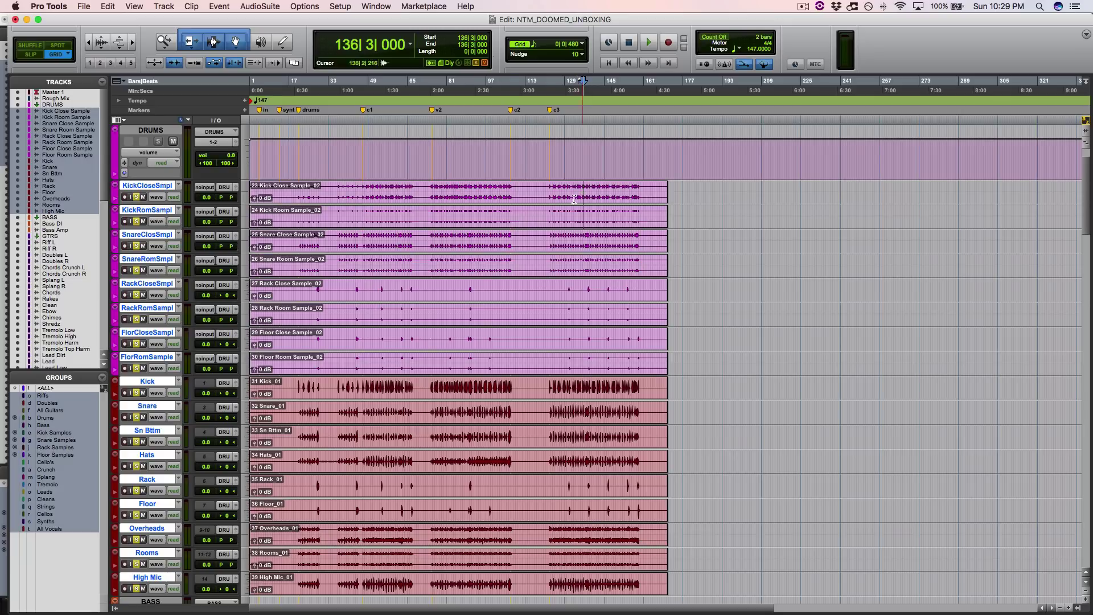
pyautogui.scroll(-10, 506, 307)
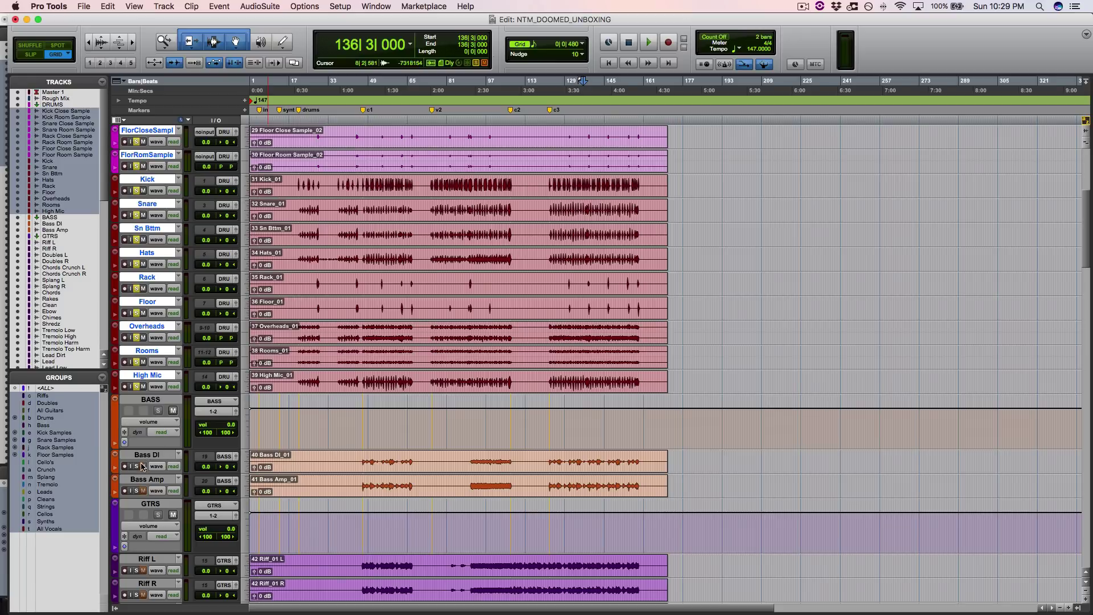
# Solo Bass DI and audition it from bar 92 and bar 123.
pyautogui.click(137, 466)
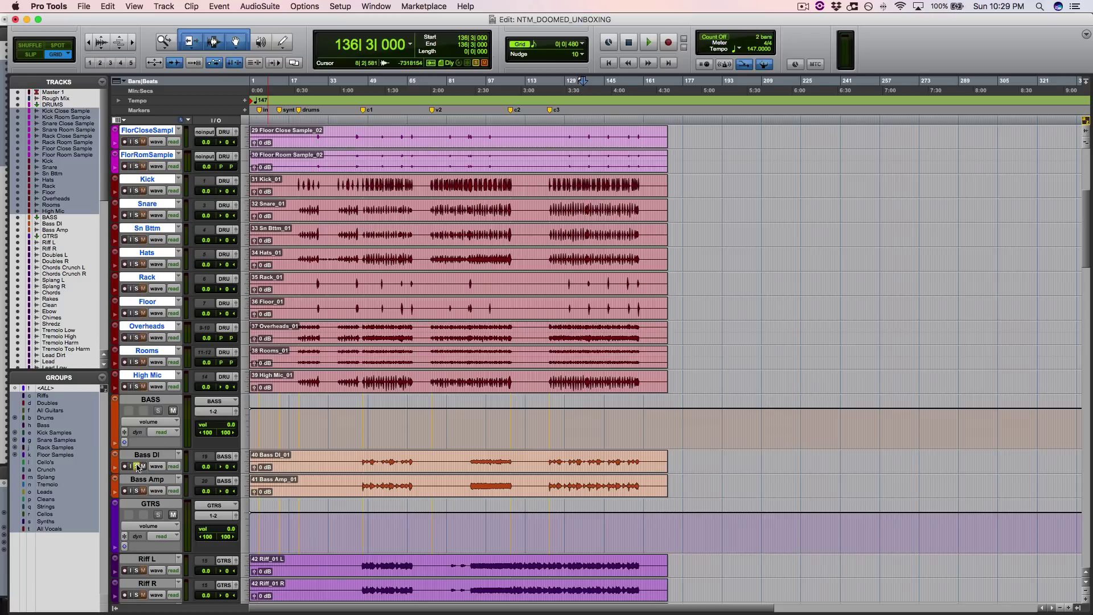
pyautogui.click(474, 462)
pyautogui.press('space')
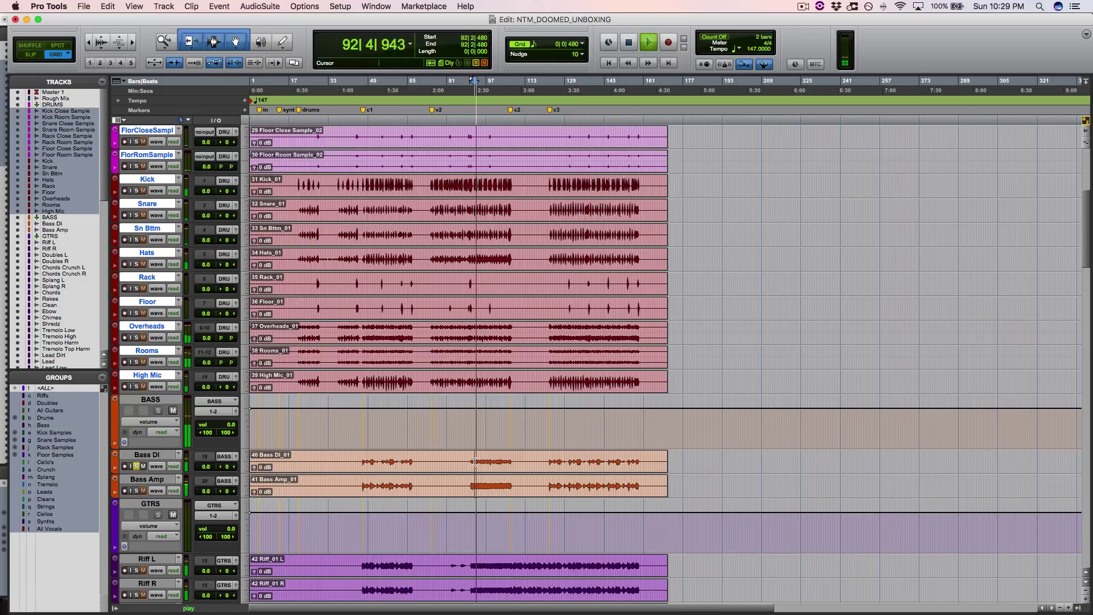
pyautogui.press('space')
pyautogui.click(551, 462)
pyautogui.press('space')
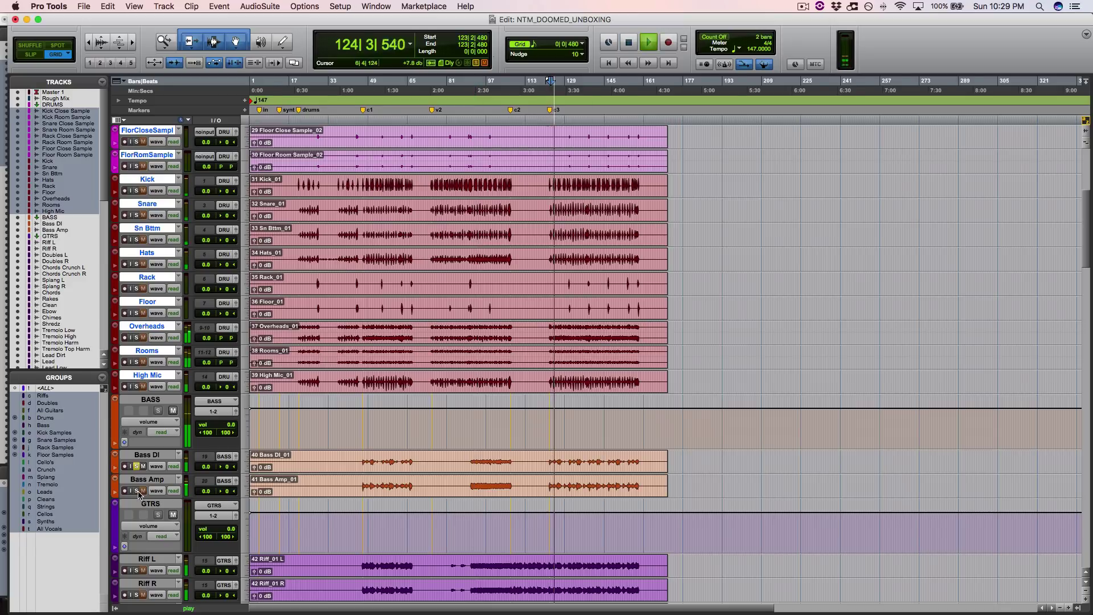
pyautogui.press('space')
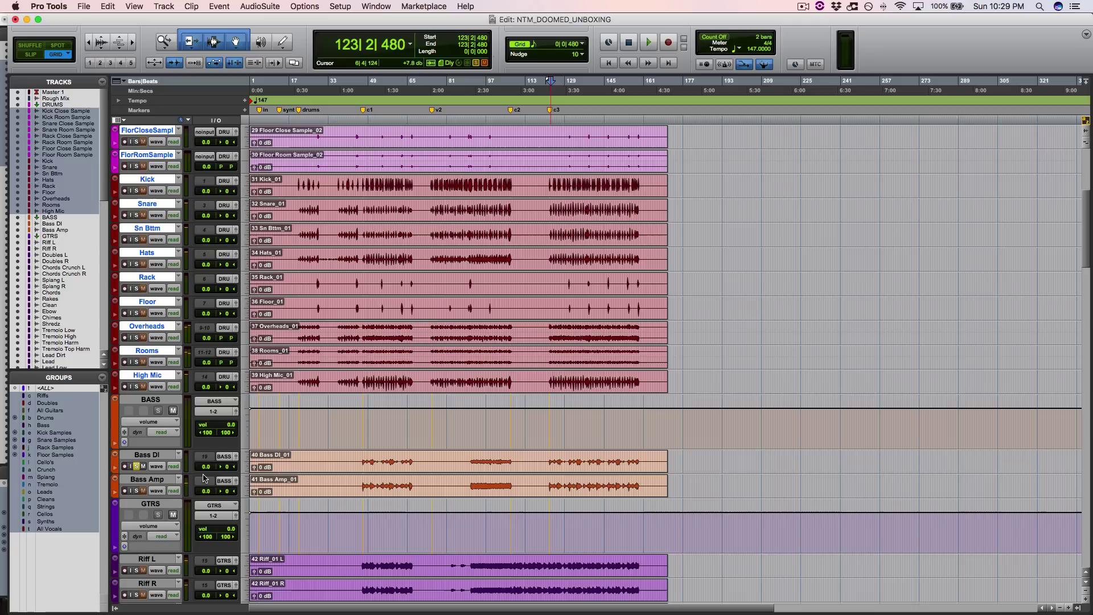
# Check Bass DI's output routing, solo Bass Amp, and play from bar 131.
pyautogui.click(234, 462)
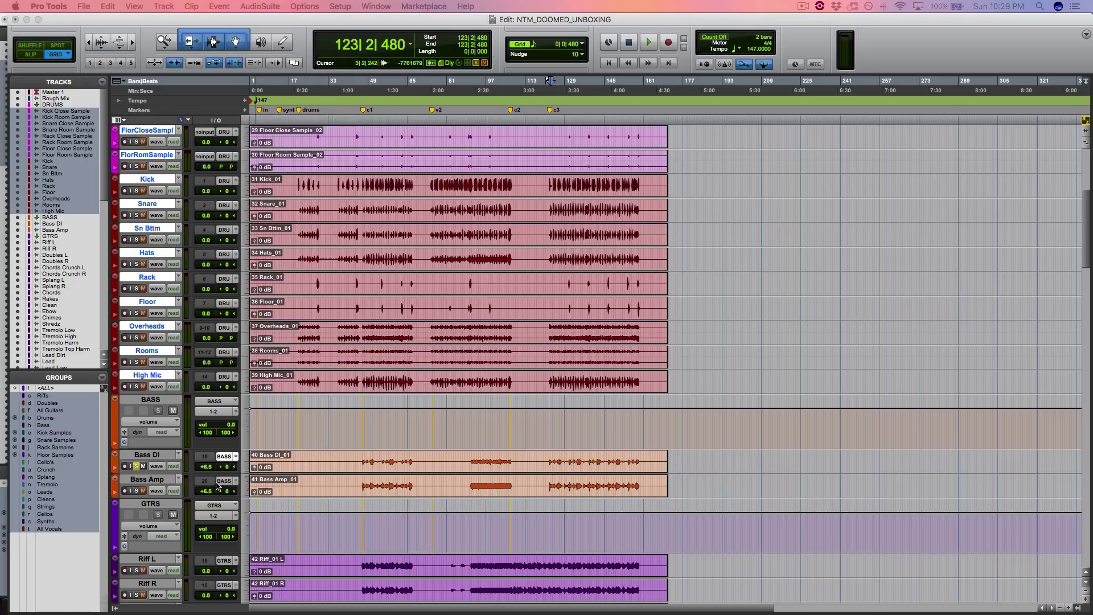
pyautogui.press('space')
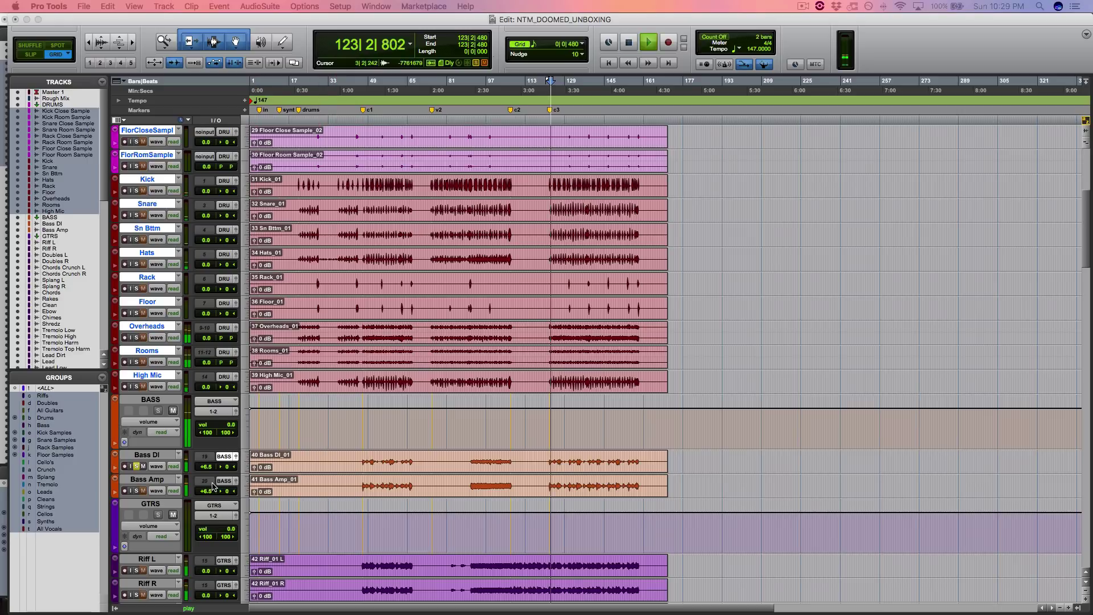
pyautogui.click(136, 491)
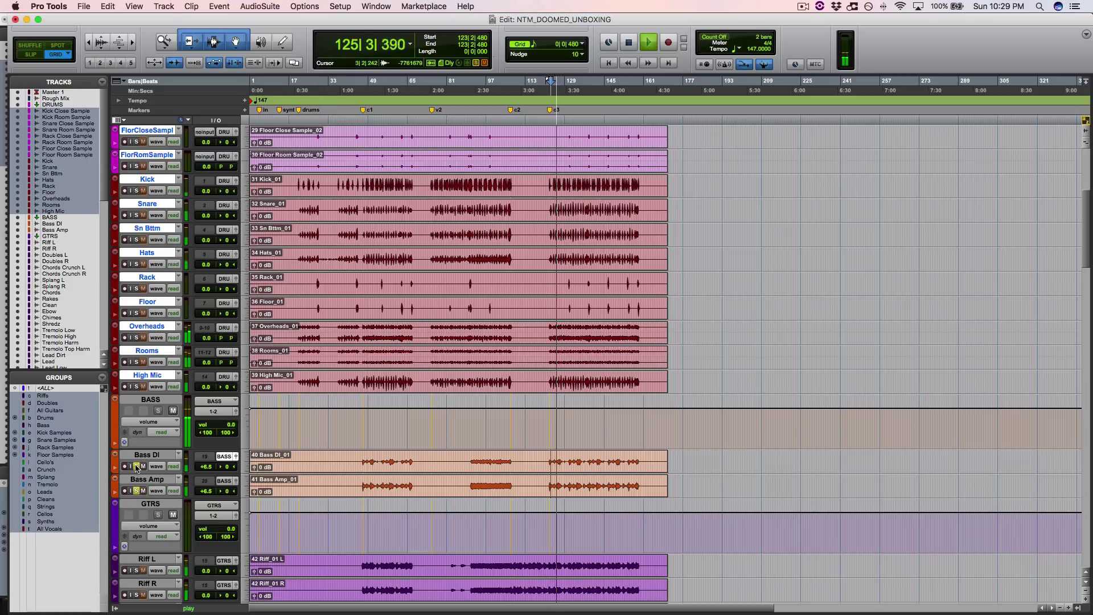
pyautogui.click(136, 467)
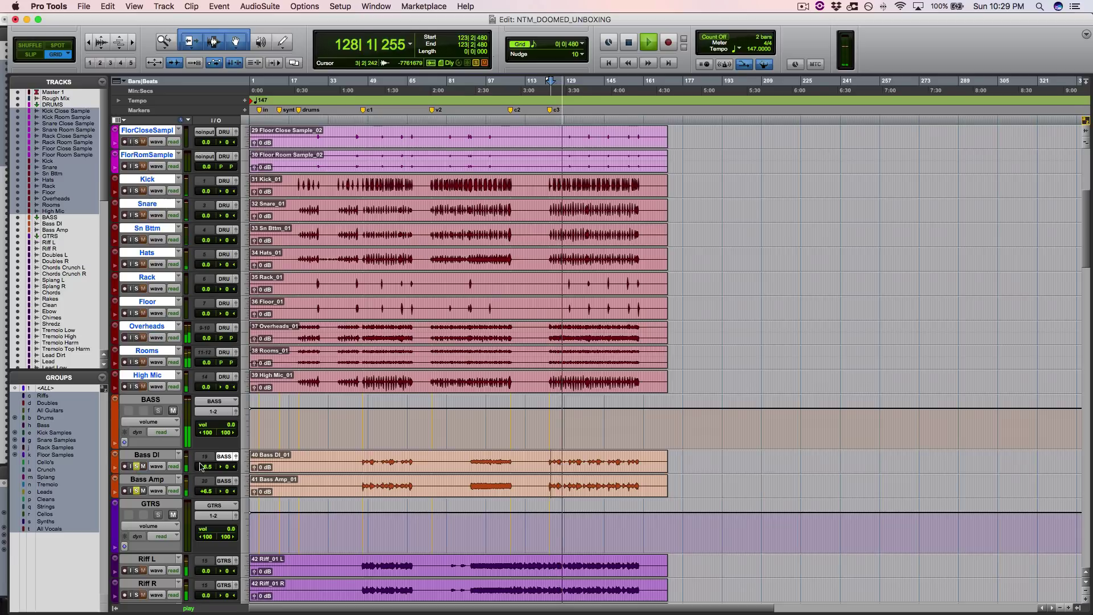
pyautogui.press('space')
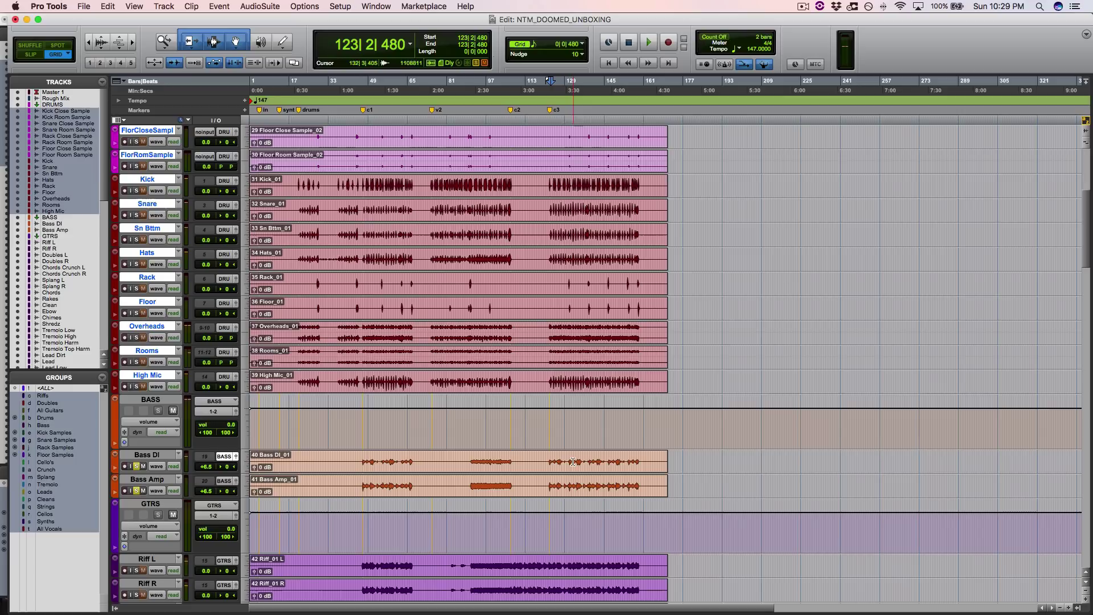
pyautogui.click(570, 459)
pyautogui.press('space')
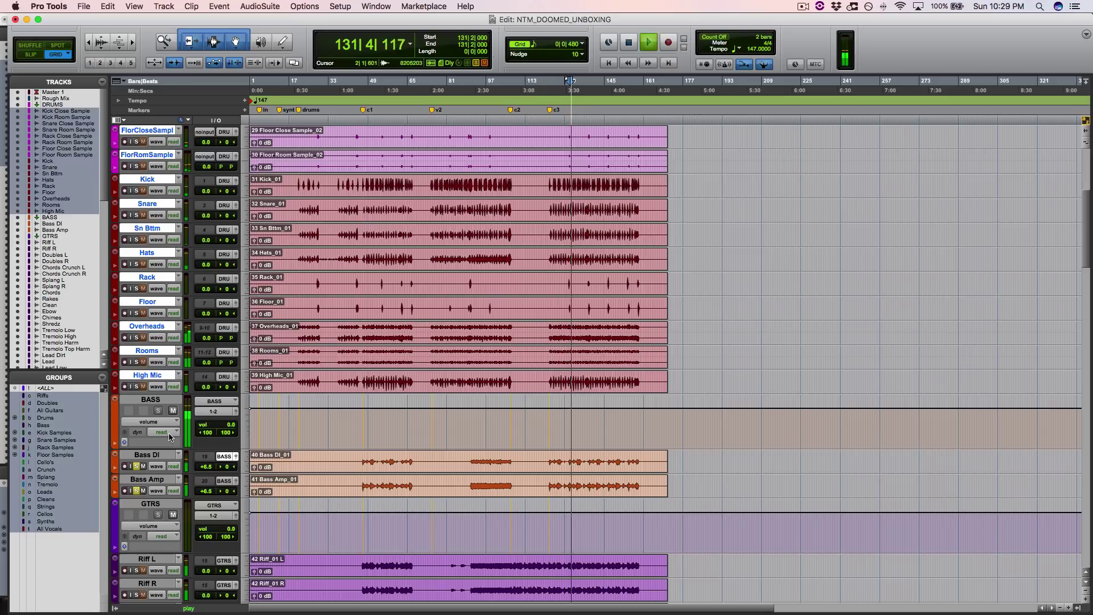
# Solo the drum kit alongside the bass and play from bar 95.
pyautogui.scroll(2, 169, 422)
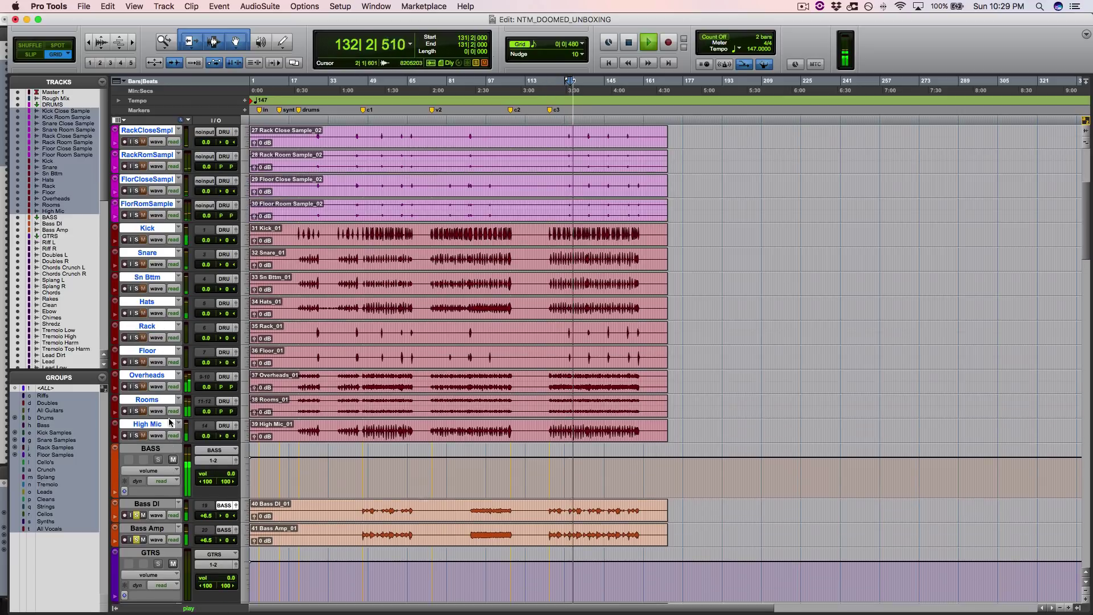
pyautogui.click(136, 436)
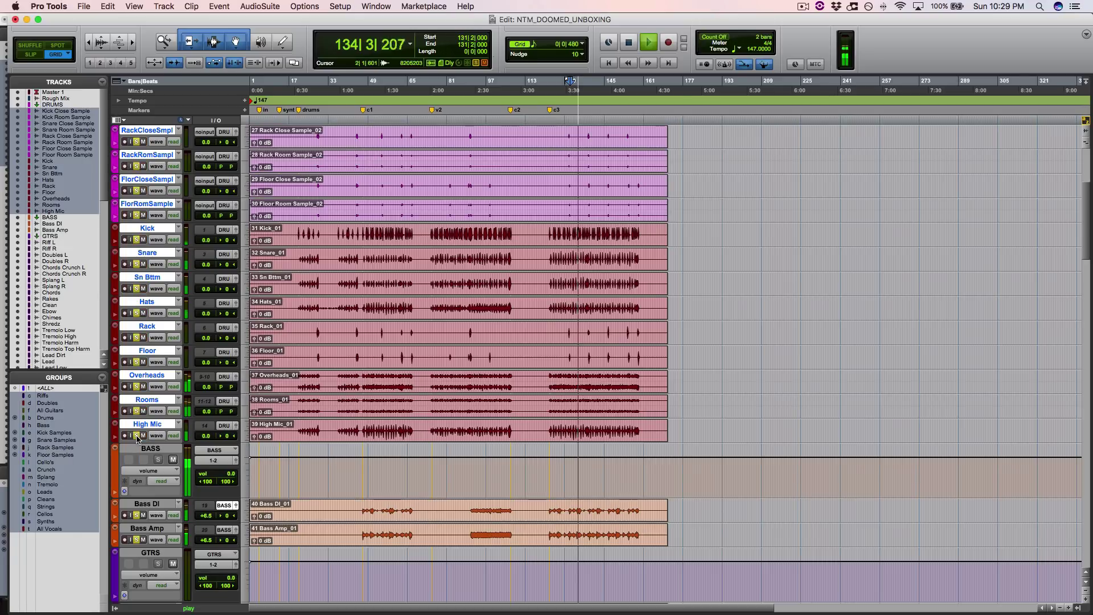
pyautogui.click(481, 376)
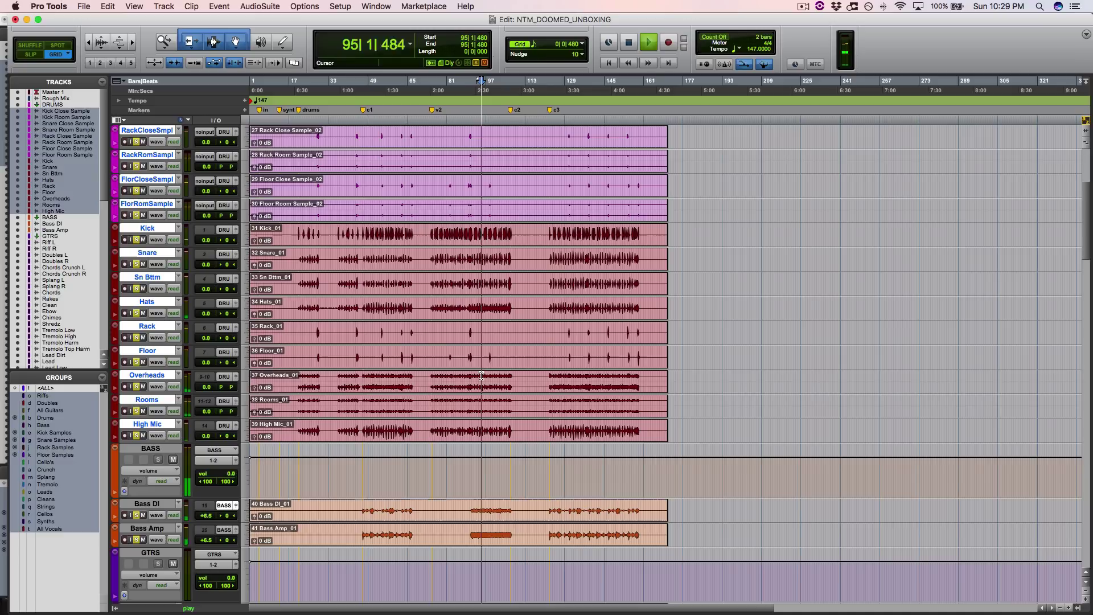
pyautogui.press('space')
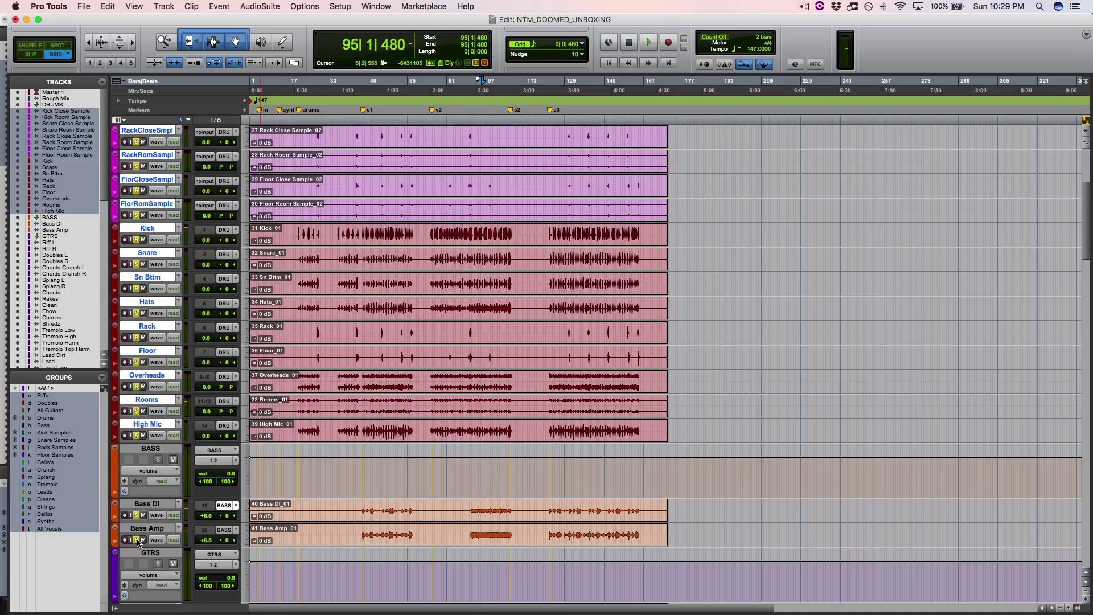
# Audition the bass tracks alone, then re-solo the drums and play them.
pyautogui.click(137, 540)
pyautogui.press('space')
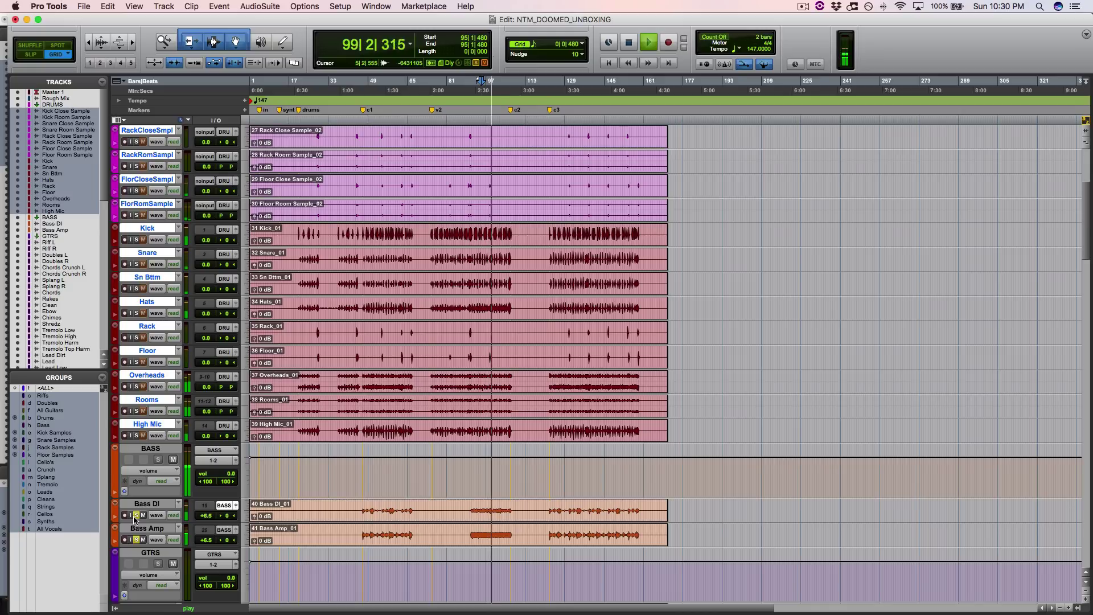
pyautogui.press('space')
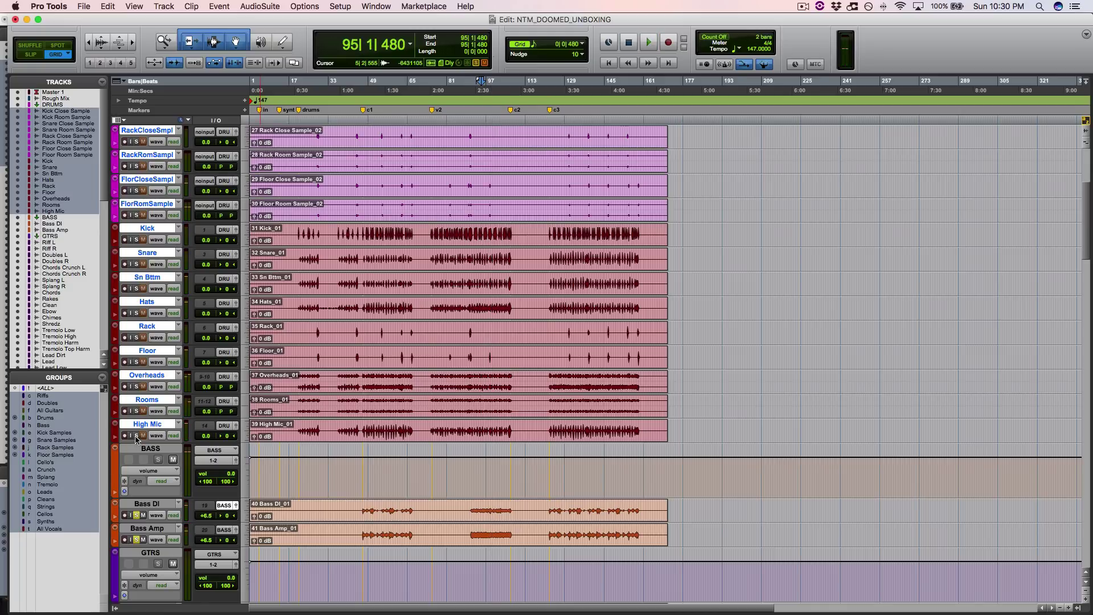
pyautogui.click(137, 436)
pyautogui.press('space')
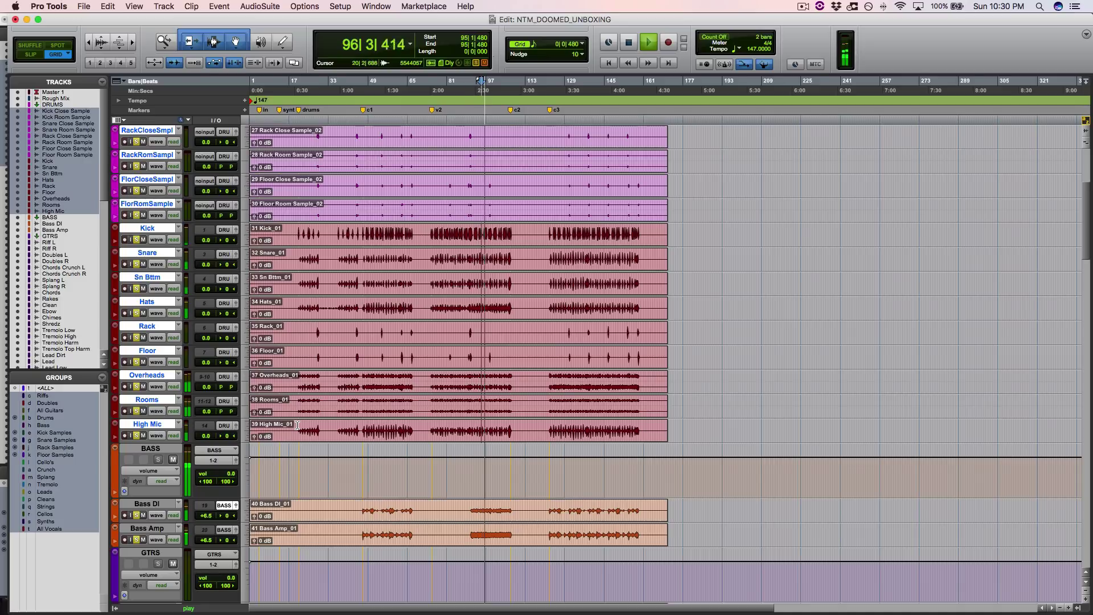
# Solo Riff L through Doubles R, stop playback at bar 95, and switch to the Mix window.
pyautogui.scroll(-3, 424, 399)
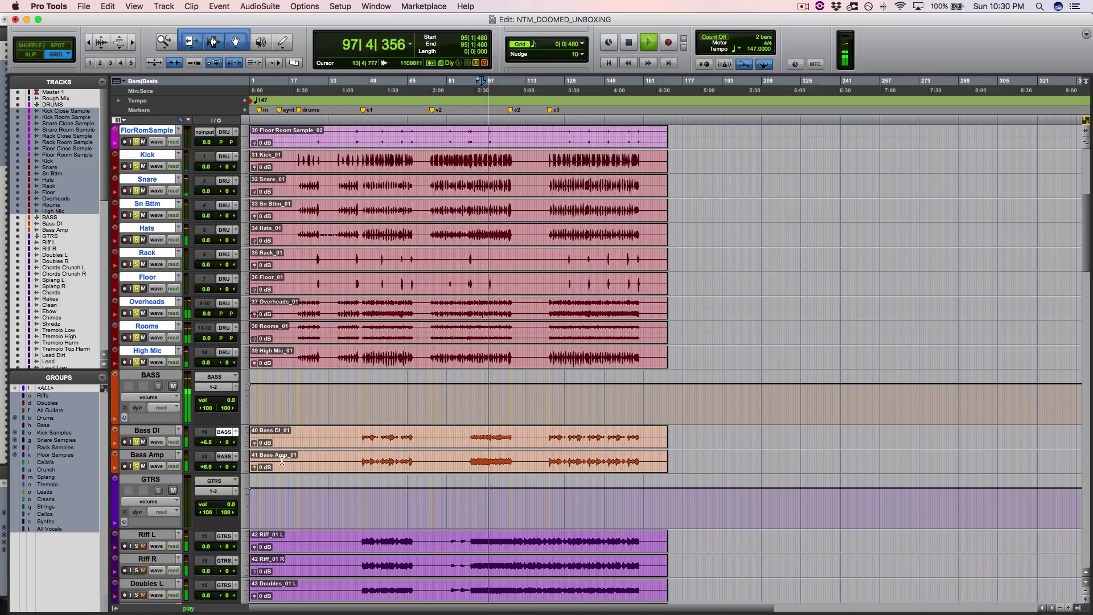
pyautogui.scroll(-4, 283, 460)
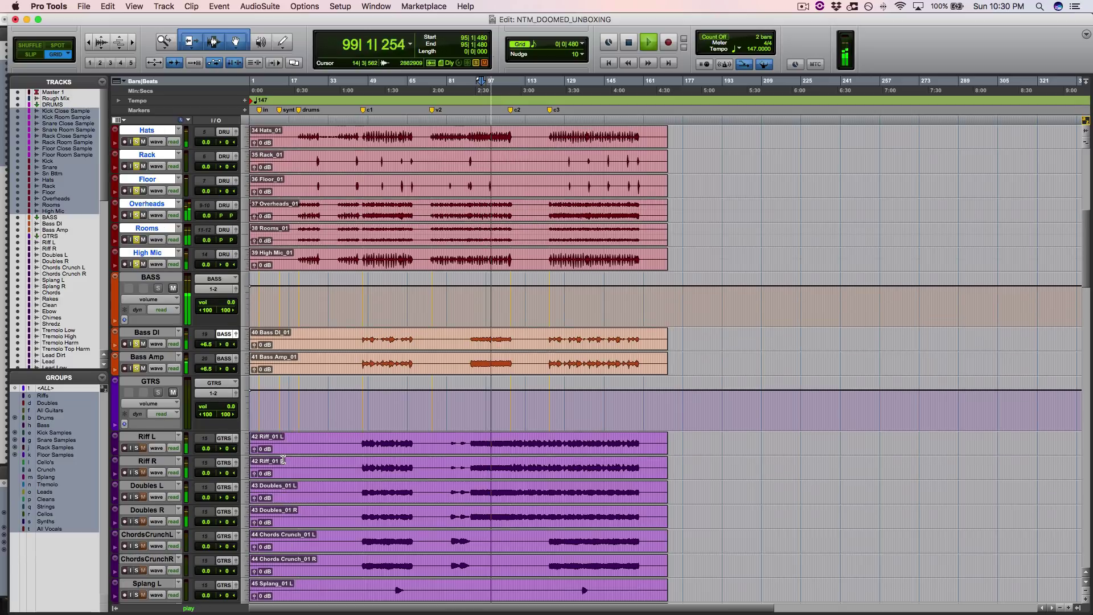
pyautogui.scroll(-2, 283, 460)
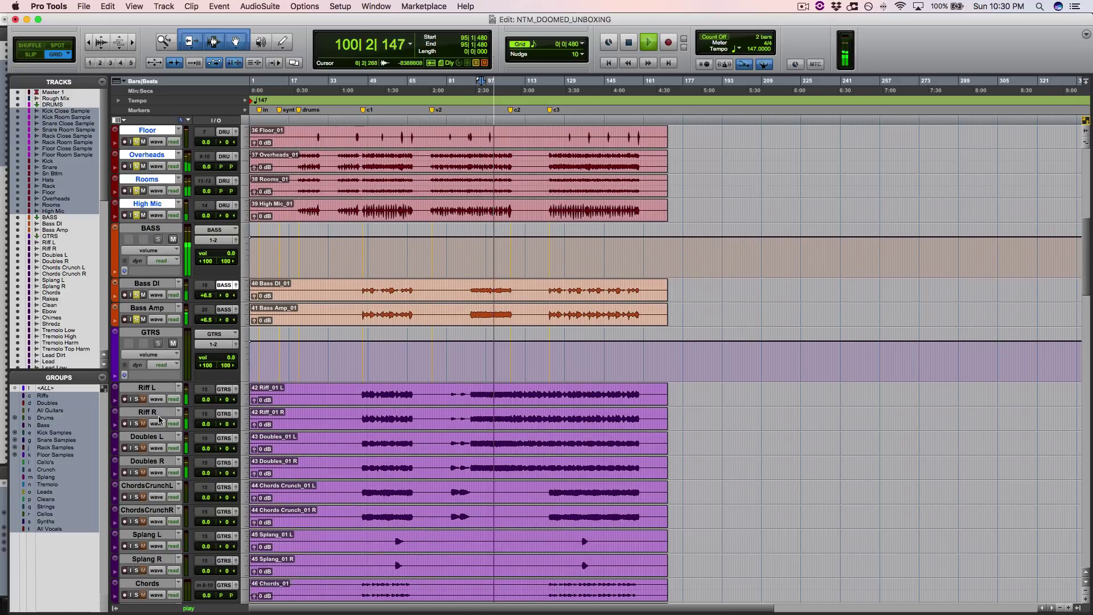
pyautogui.click(137, 390)
pyautogui.keyDown('shift'); pyautogui.click(152, 463); pyautogui.keyUp('shift')
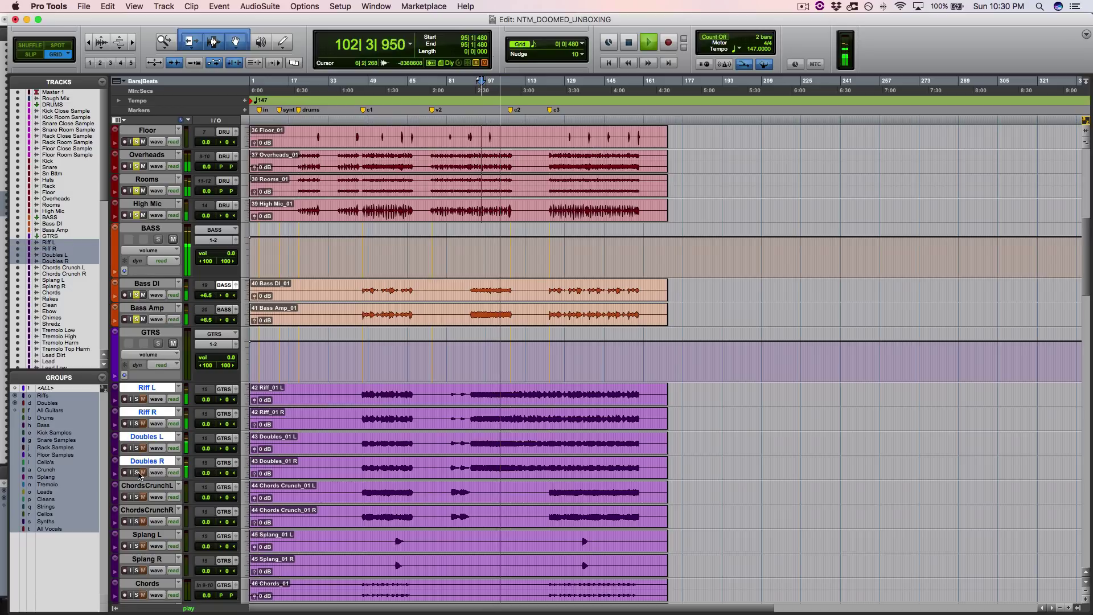
pyautogui.click(137, 473)
pyautogui.press('space')
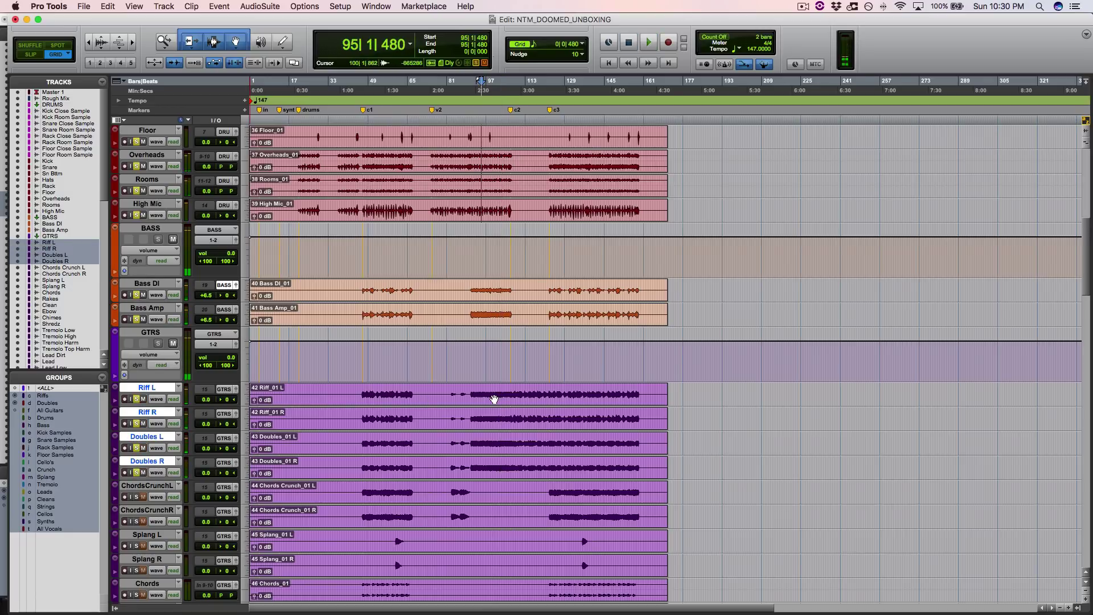
pyautogui.press('super+equal')
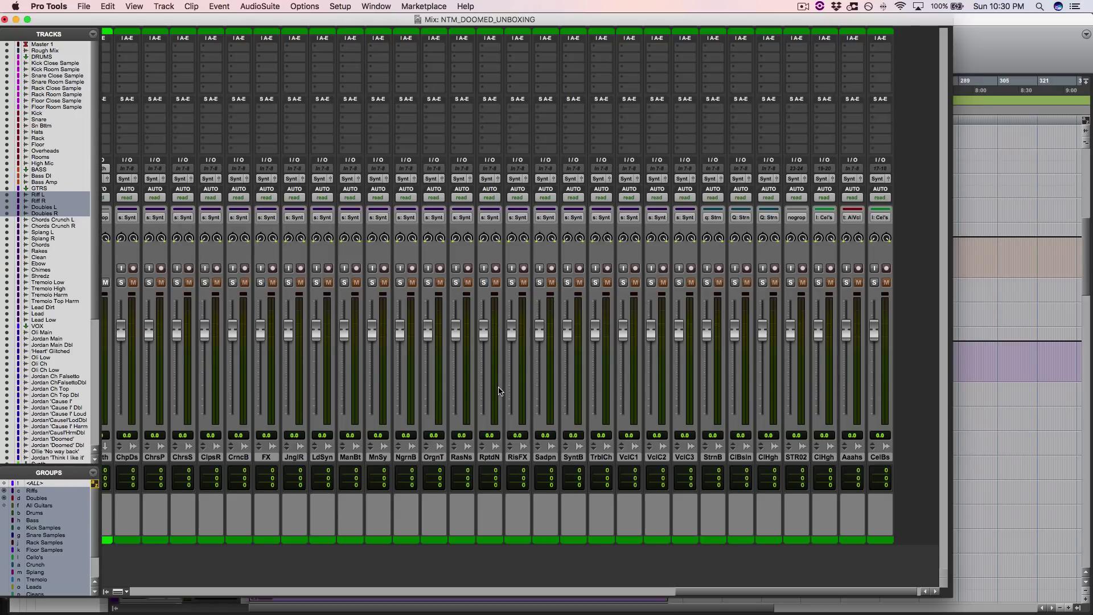
# Pan the guitar L/R pairs hard left and right, play them, and return to the Edit window.
pyautogui.moveTo(688, 593); pyautogui.dragTo(278, 606)
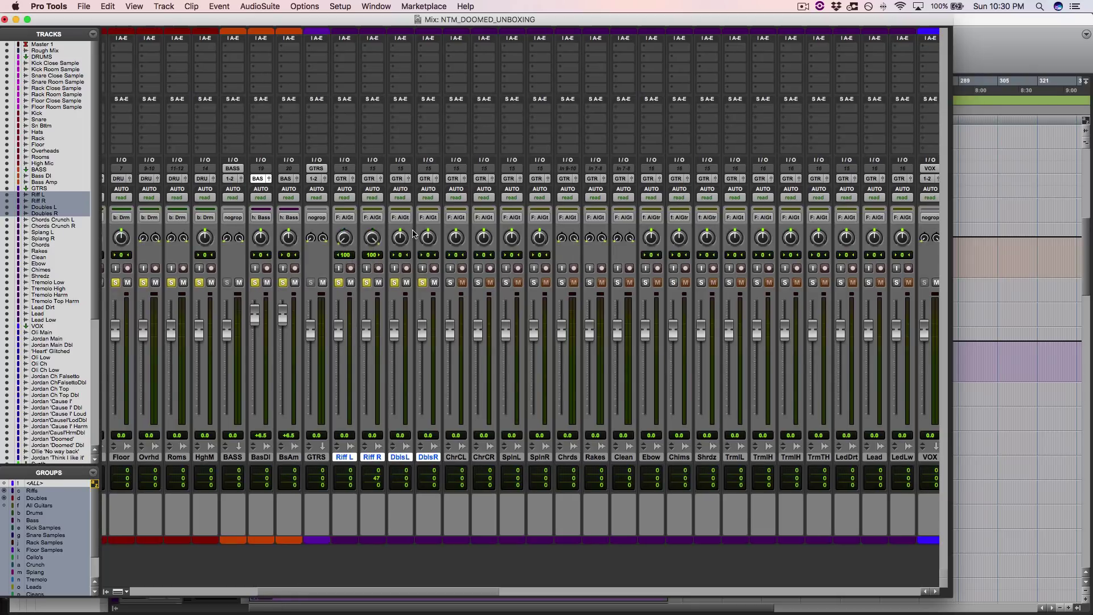
pyautogui.moveTo(400, 238); pyautogui.dragTo(402, 265)
pyautogui.press('space')
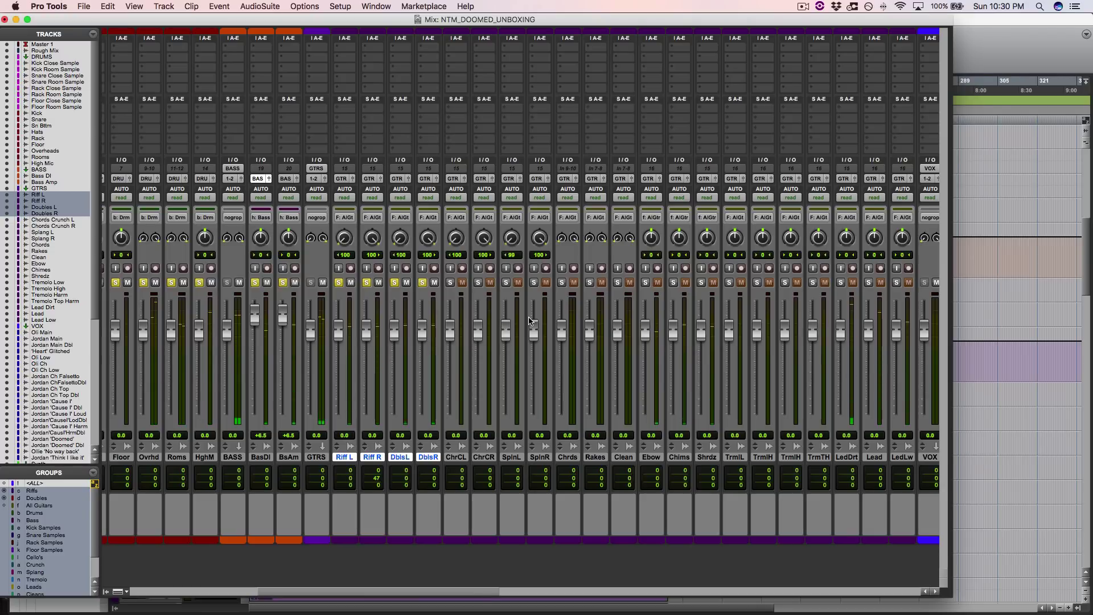
pyautogui.press('super+equal')
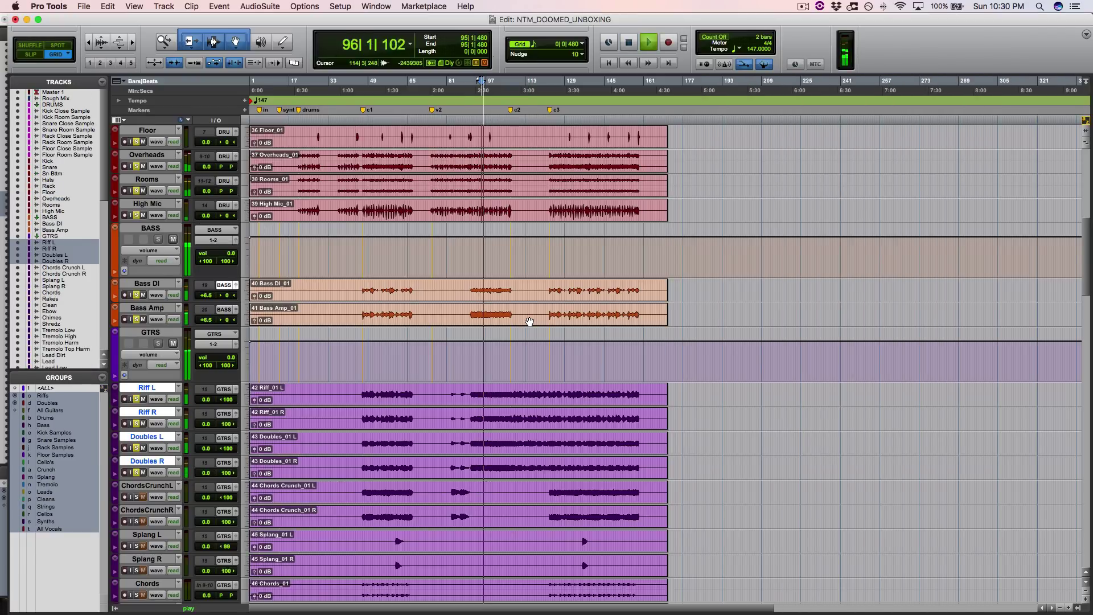
# Stop at bar 127, add Chords Crunch and Splang to the solo, and play from bar 57.
pyautogui.scroll(-2, 555, 359)
pyautogui.scroll(-1, 557, 376)
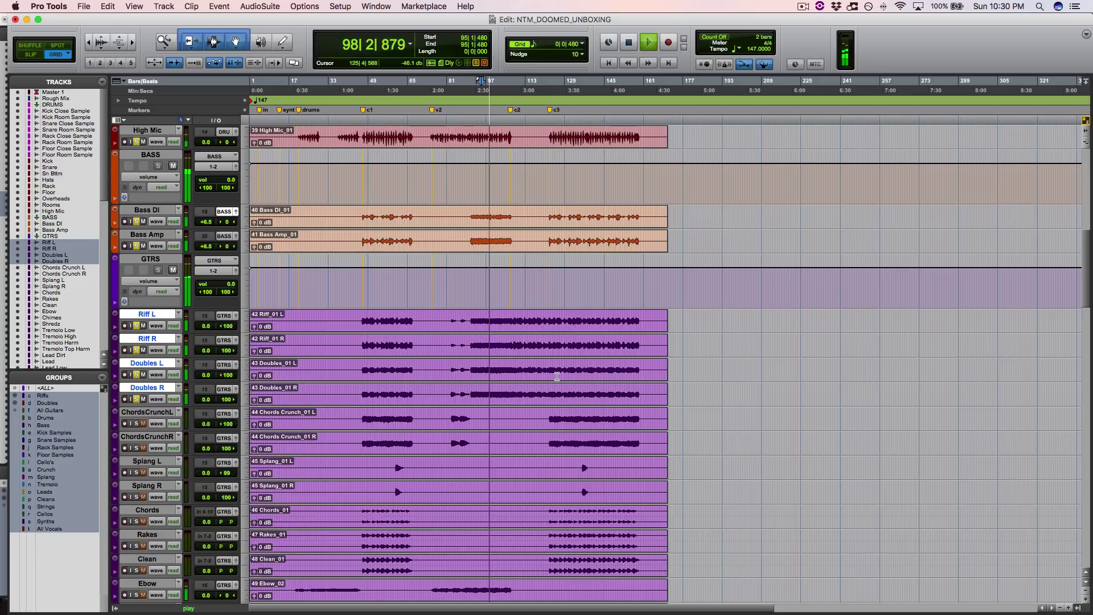
pyautogui.click(560, 320)
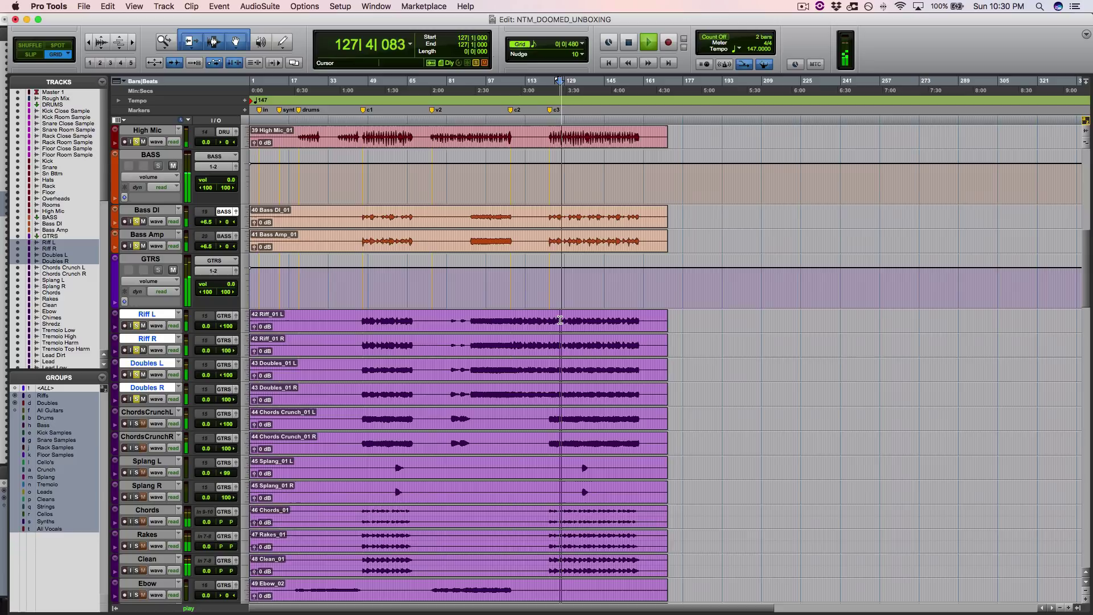
pyautogui.press('space')
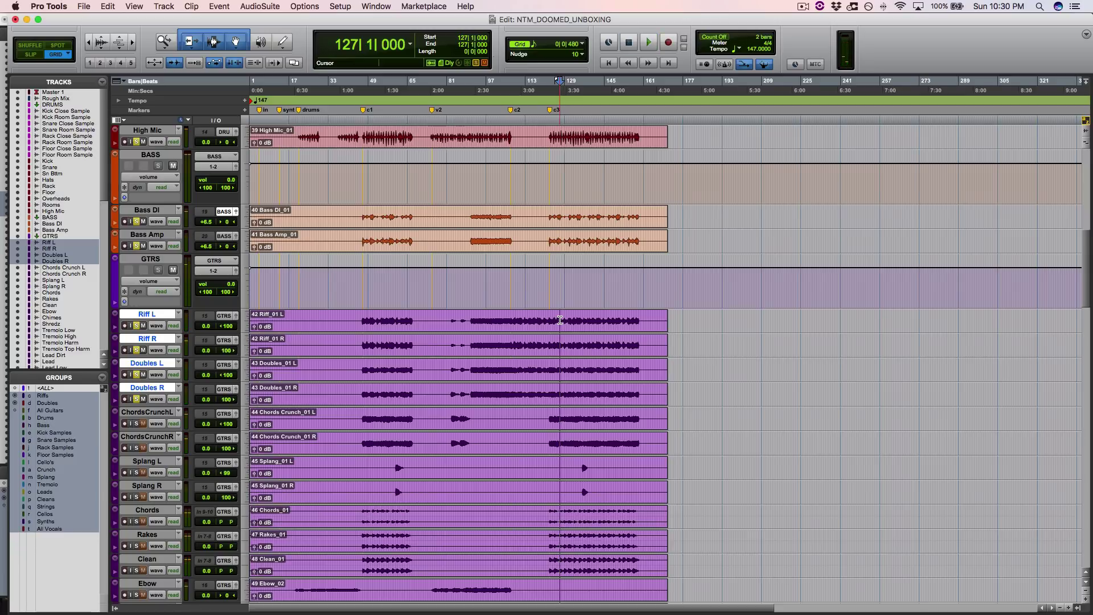
pyautogui.click(141, 411)
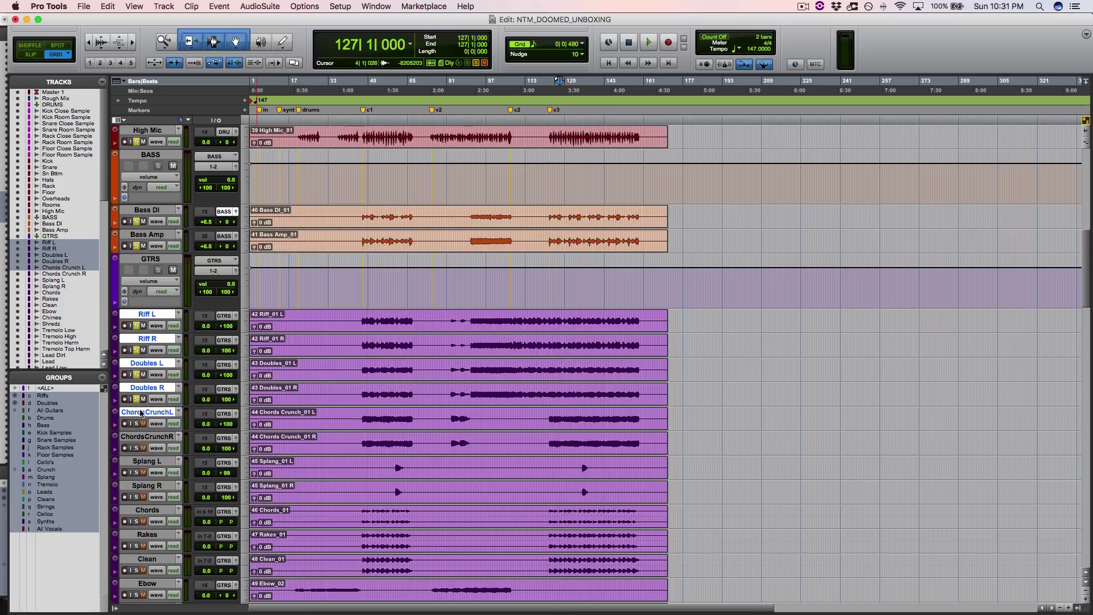
pyautogui.keyDown('shift'); pyautogui.click(152, 486); pyautogui.keyUp('shift')
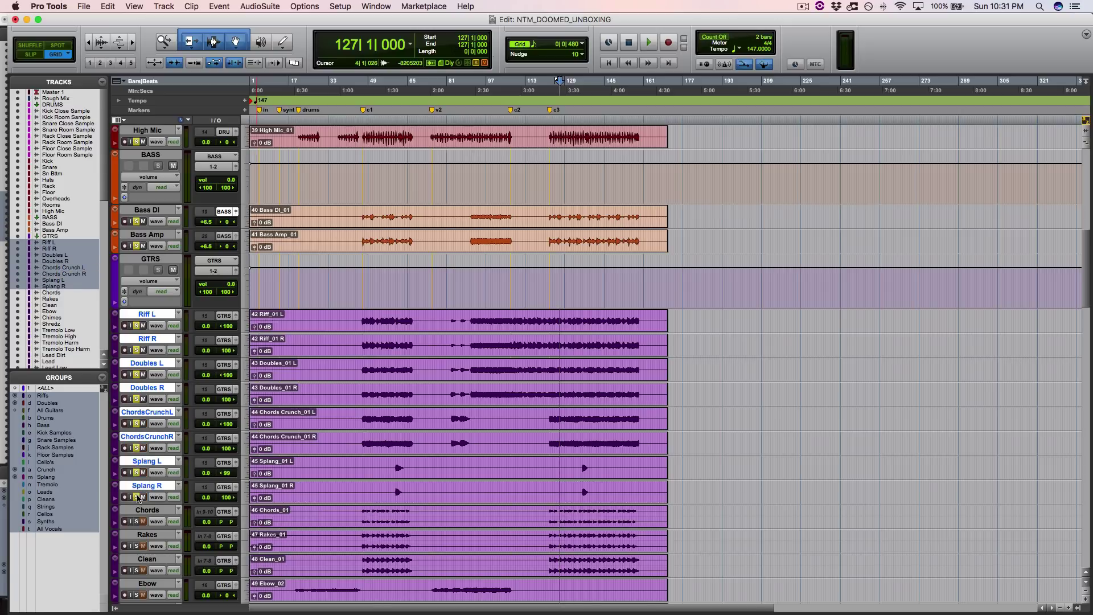
pyautogui.click(388, 318)
pyautogui.press('space')
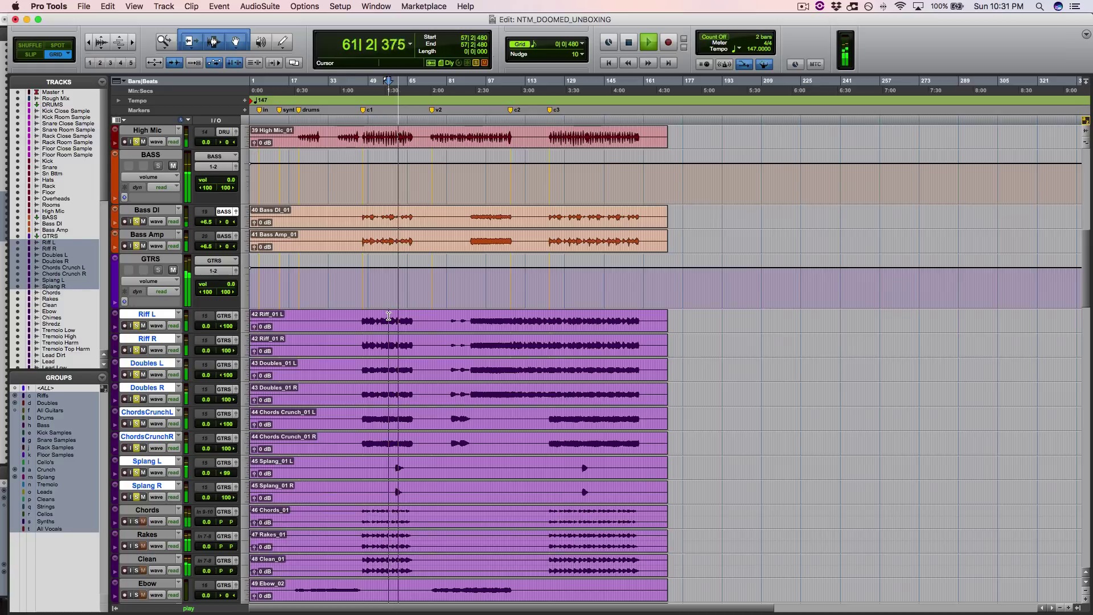
# Clear all solos, solo Chords and Rakes, and play them from bar 49.
pyautogui.scroll(-1, 436, 444)
pyautogui.scroll(-1, 436, 443)
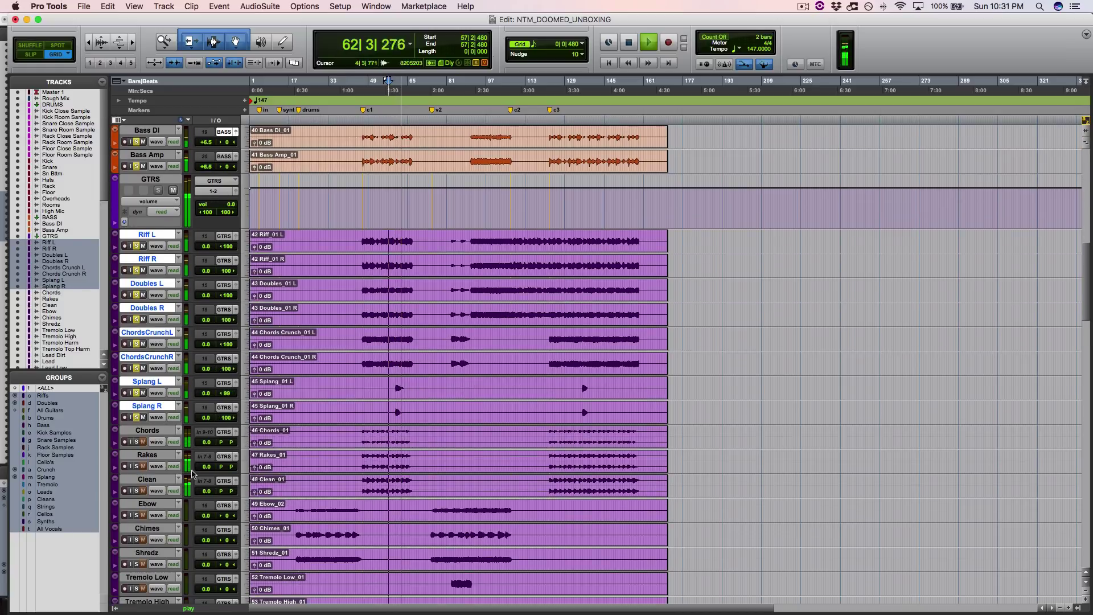
pyautogui.click(370, 432)
pyautogui.keyDown('alt'); pyautogui.click(146, 431); pyautogui.keyUp('alt')
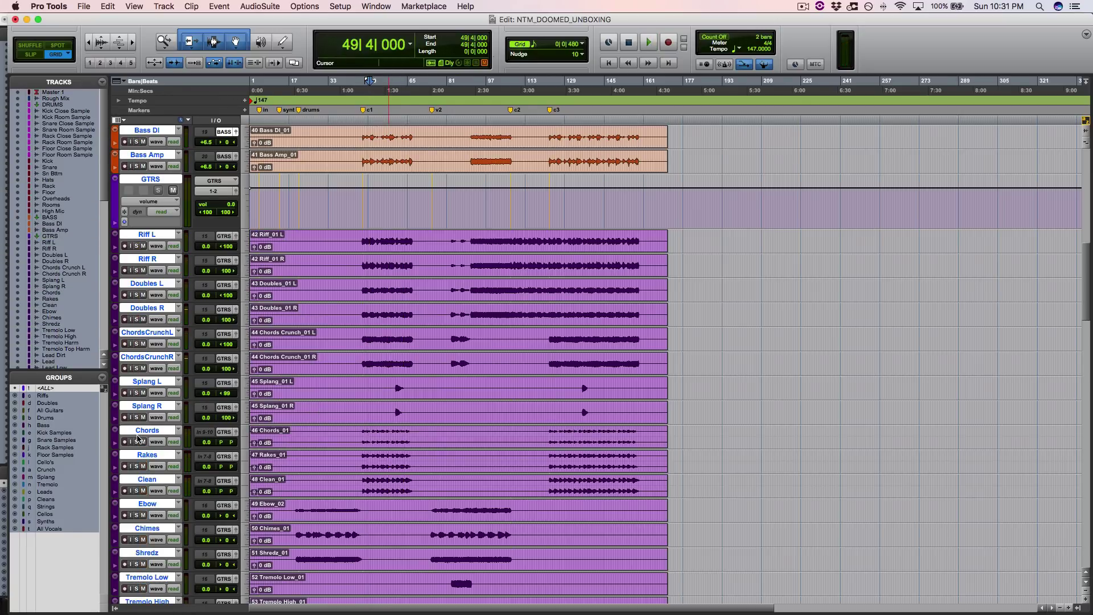
pyautogui.click(137, 442)
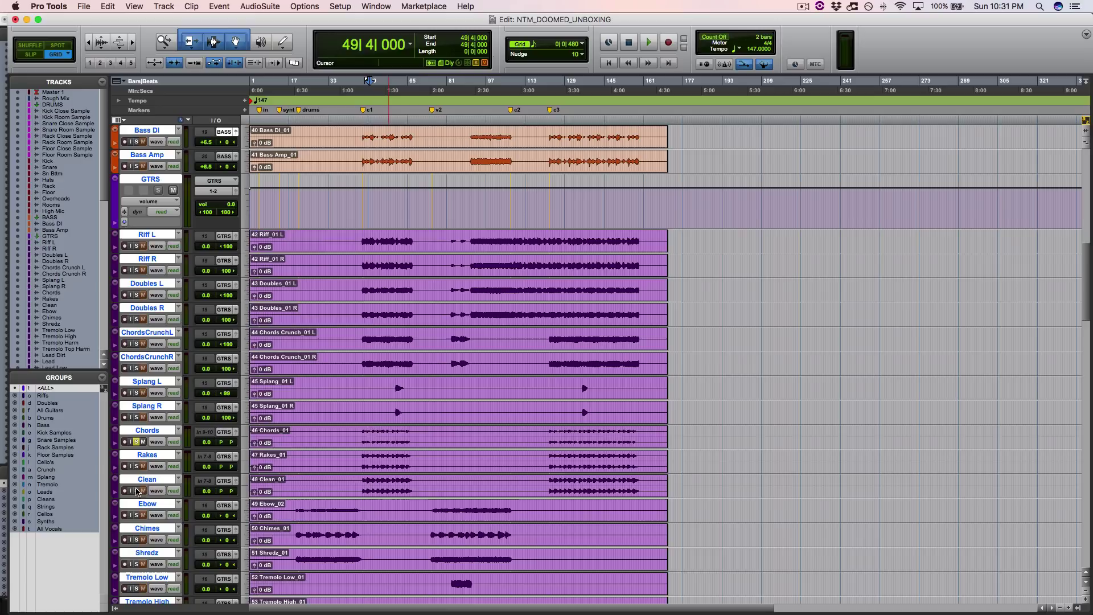
pyautogui.click(137, 466)
pyautogui.press('space')
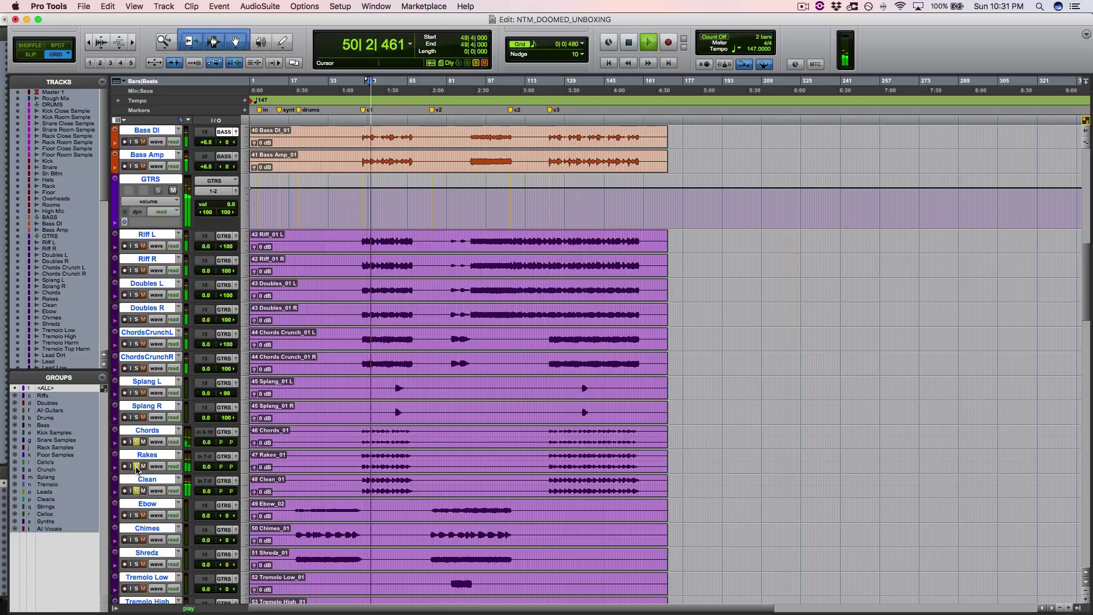
pyautogui.press('space')
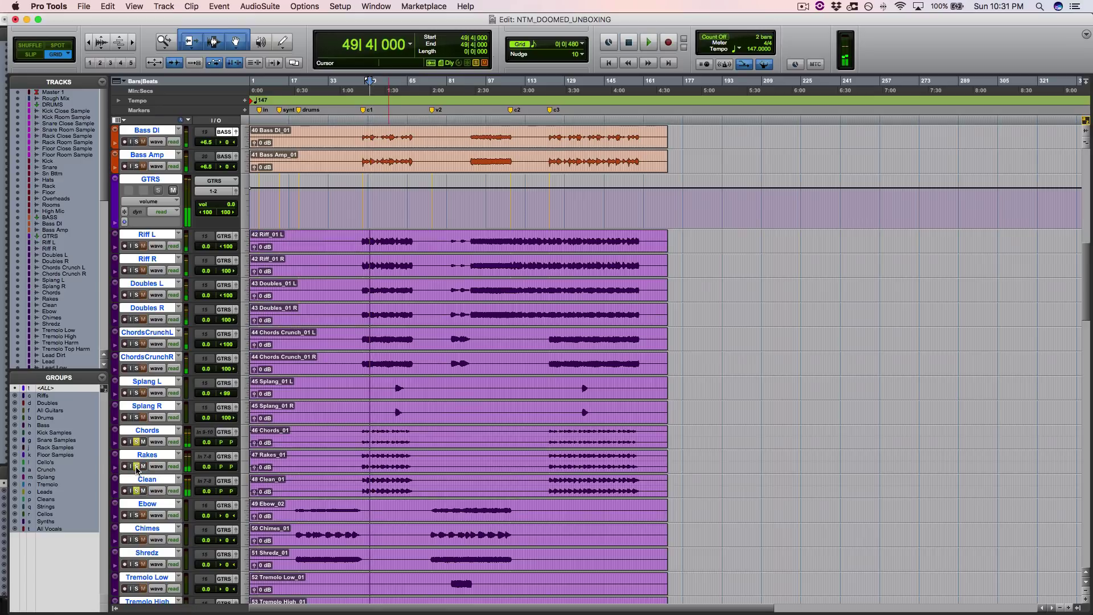
pyautogui.press('space')
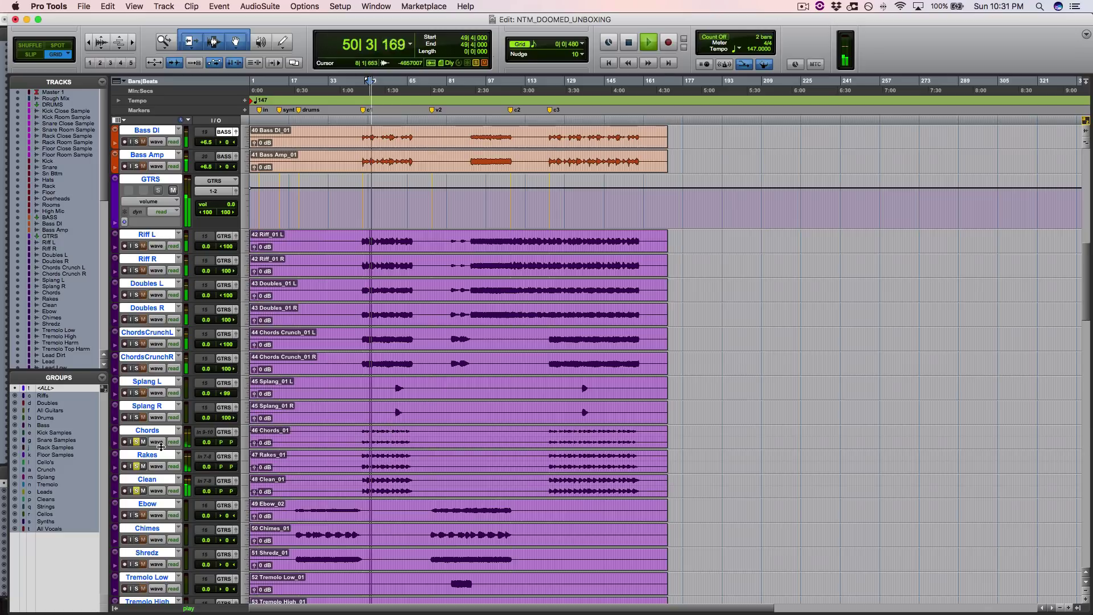
# Swap to a soloed Ebow track from bar 28, then re-solo Rakes and Chords.
pyautogui.click(136, 466)
pyautogui.click(136, 441)
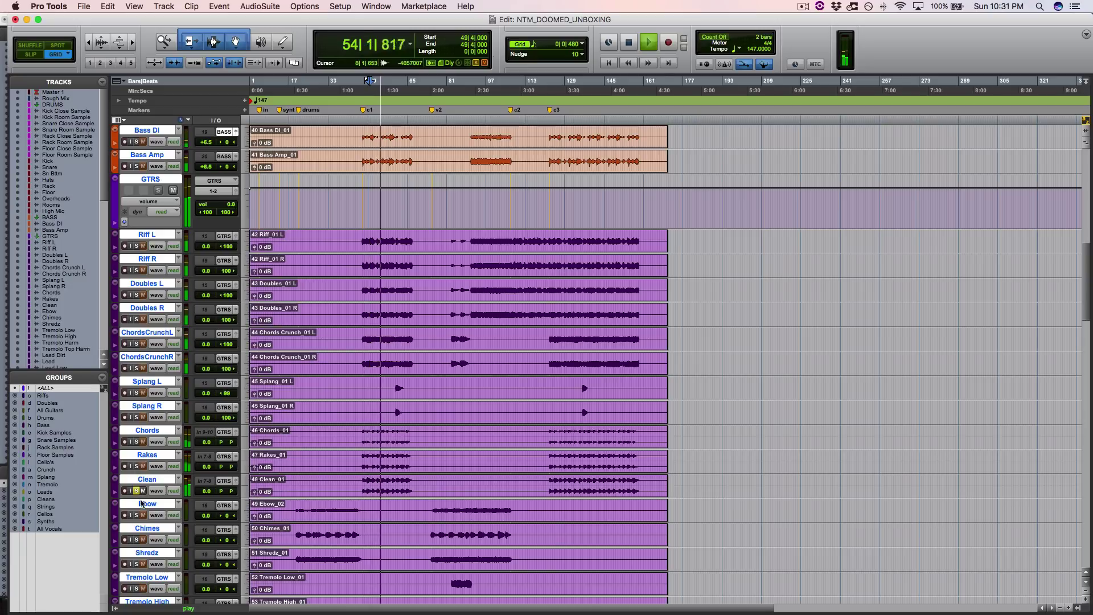
pyautogui.press('space')
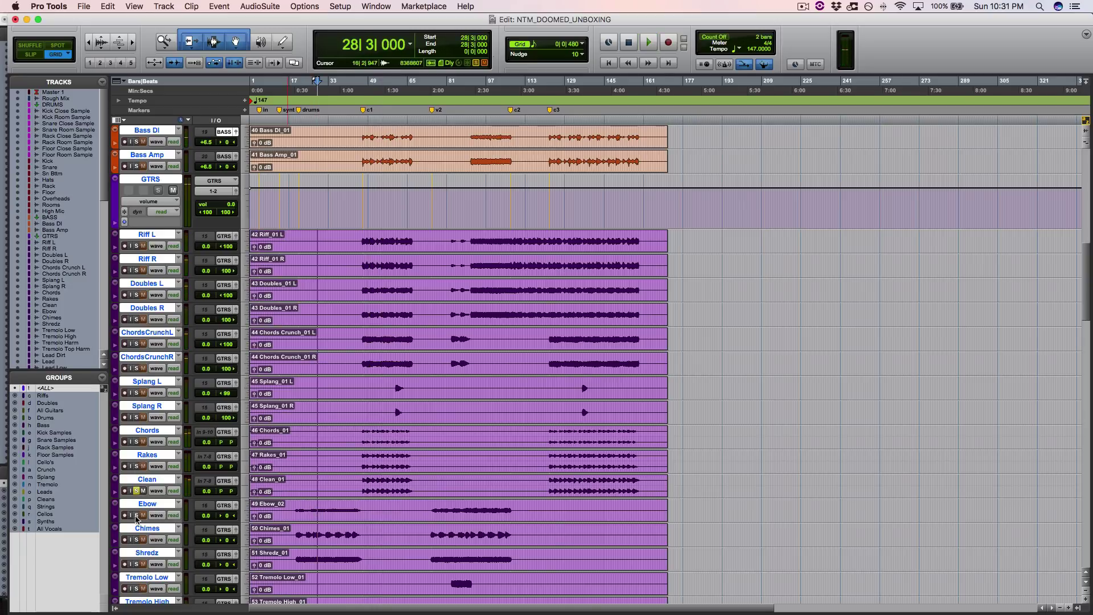
pyautogui.click(136, 515)
pyautogui.press('space')
pyautogui.click(136, 467)
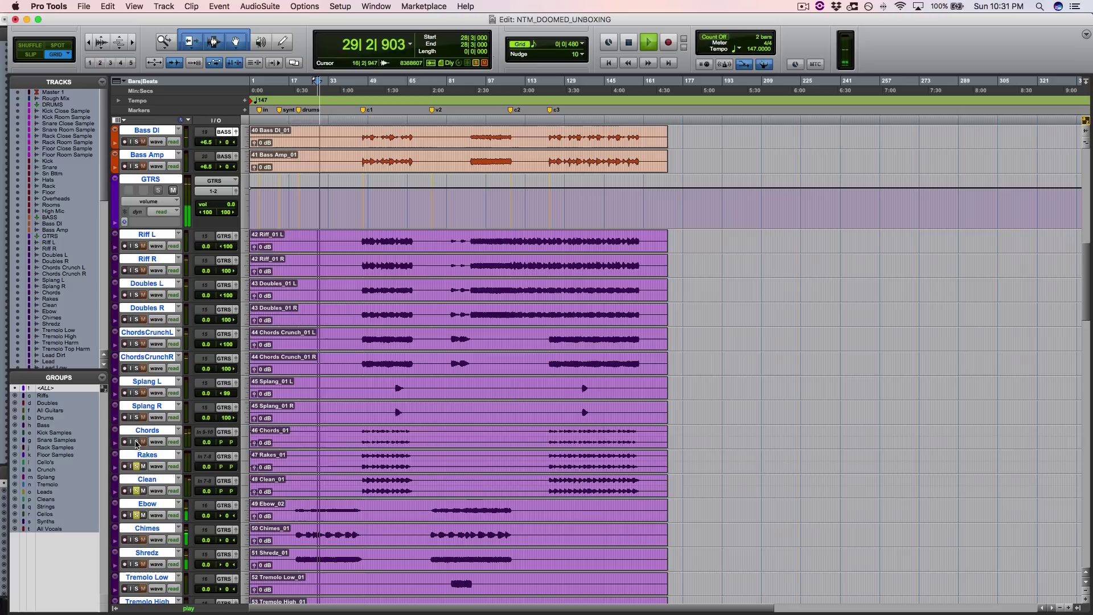
pyautogui.click(136, 443)
pyautogui.press('space')
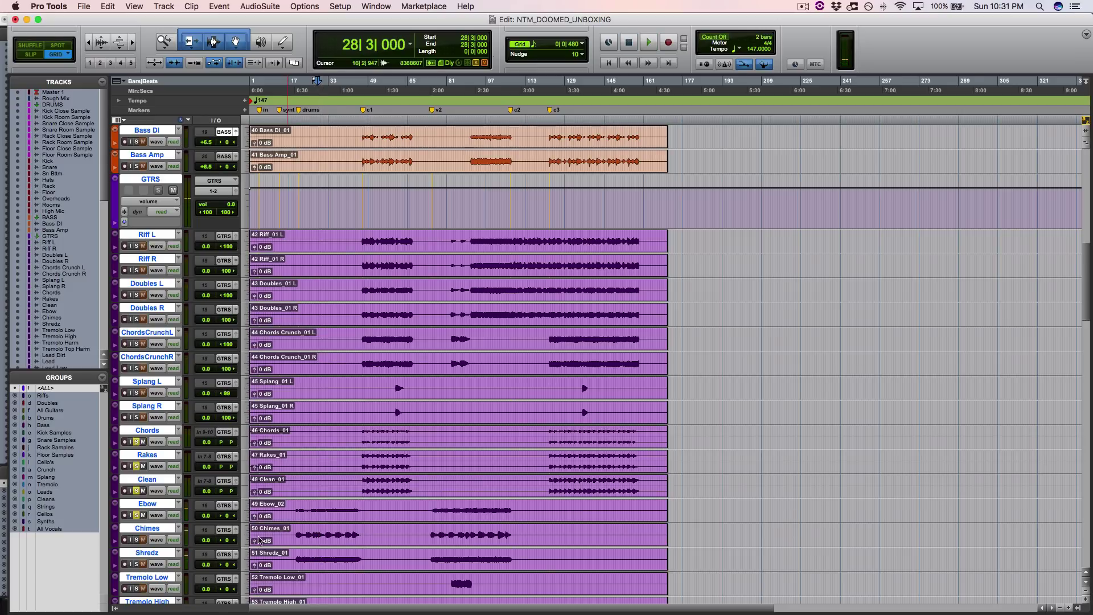
# Solo the Shredz guitar track and play it from bar 49.
pyautogui.scroll(-1, 303, 517)
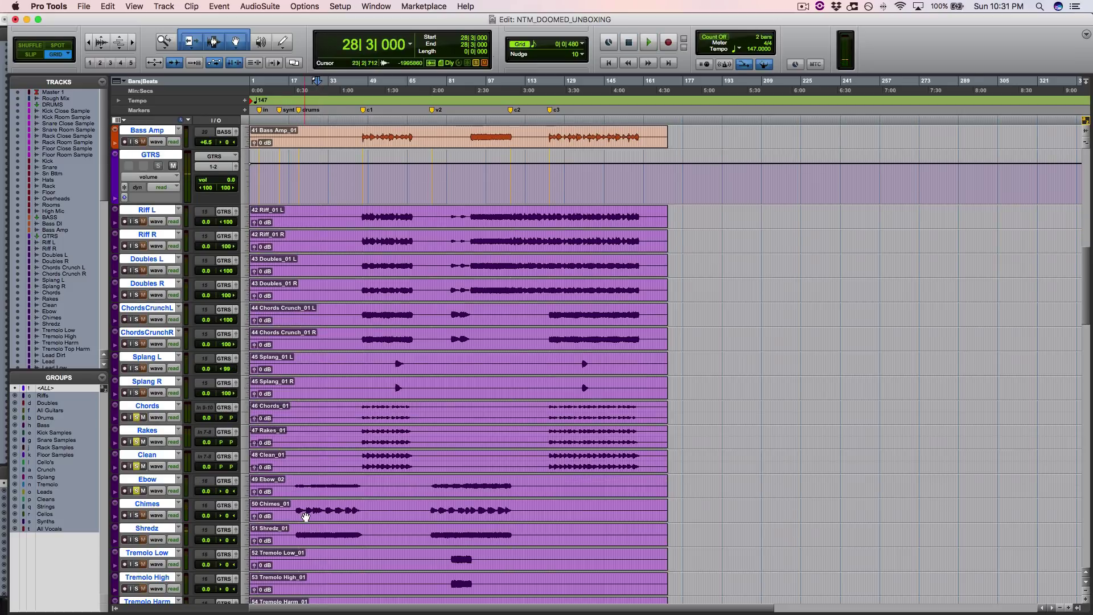
pyautogui.scroll(-1, 304, 517)
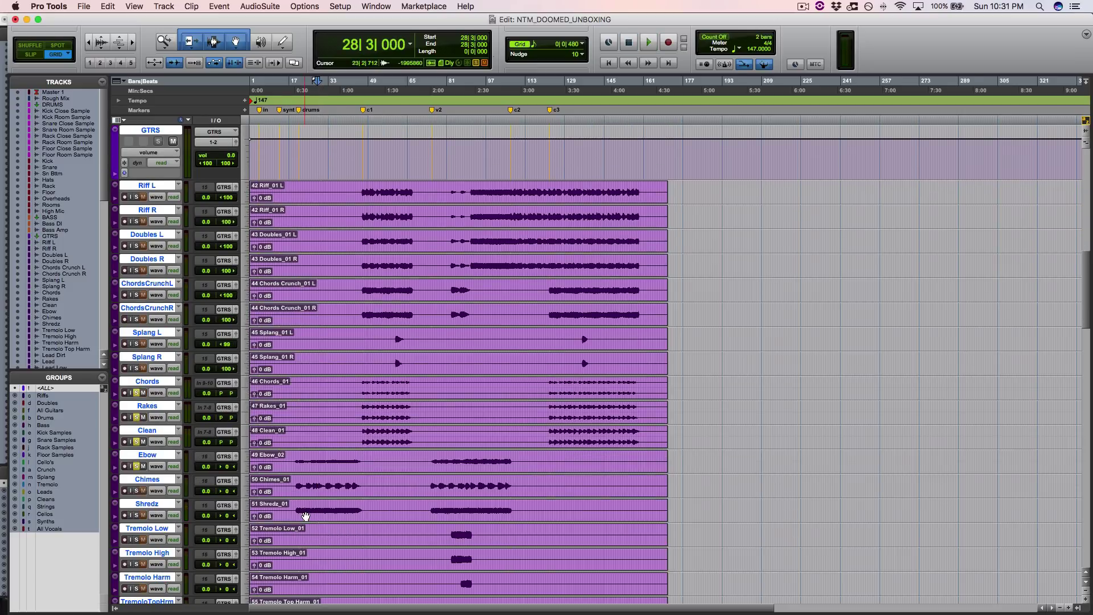
pyautogui.click(136, 514)
pyautogui.press('space')
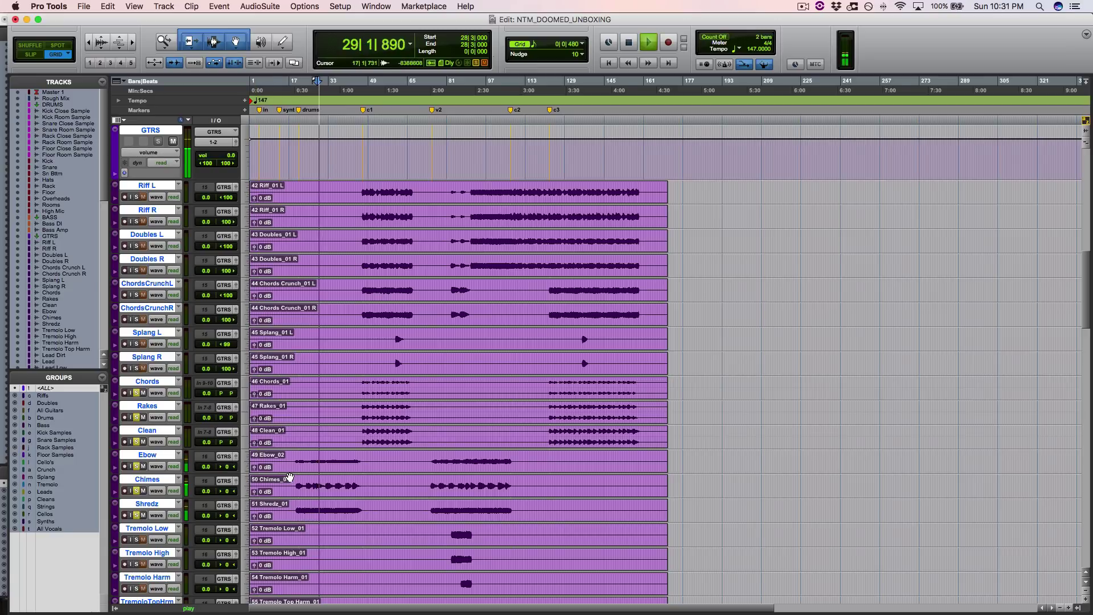
pyautogui.scroll(-4, 330, 493)
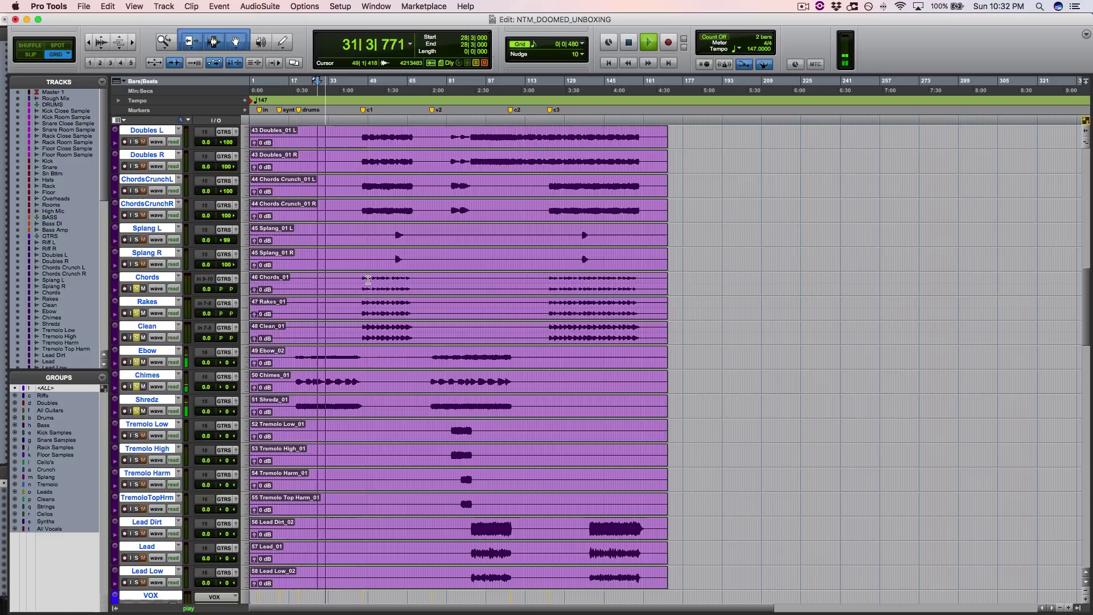
pyautogui.click(368, 280)
pyautogui.press('space')
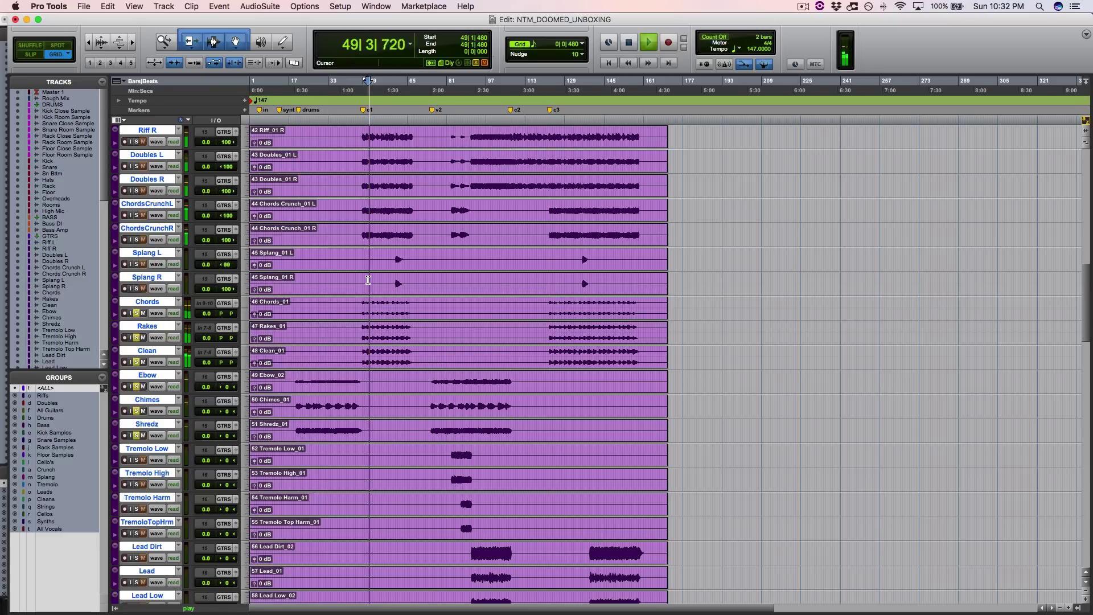
# Toggle Riff L's solo on and off, then stop playback back at bar 49.
pyautogui.scroll(4, 368, 280)
pyautogui.scroll(-3, 368, 280)
pyautogui.scroll(3, 257, 239)
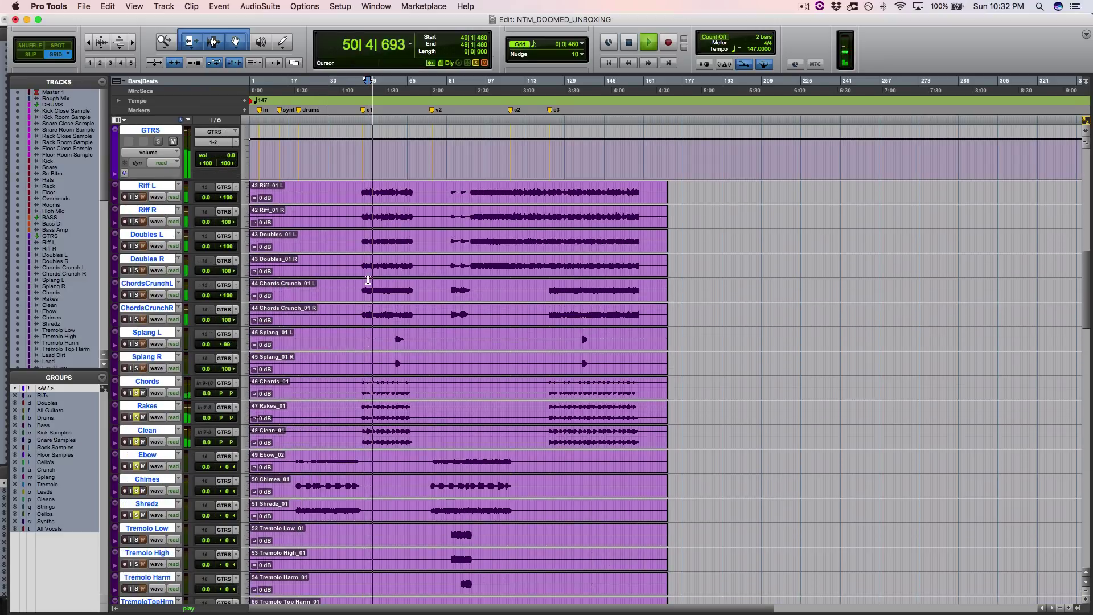
pyautogui.click(135, 197)
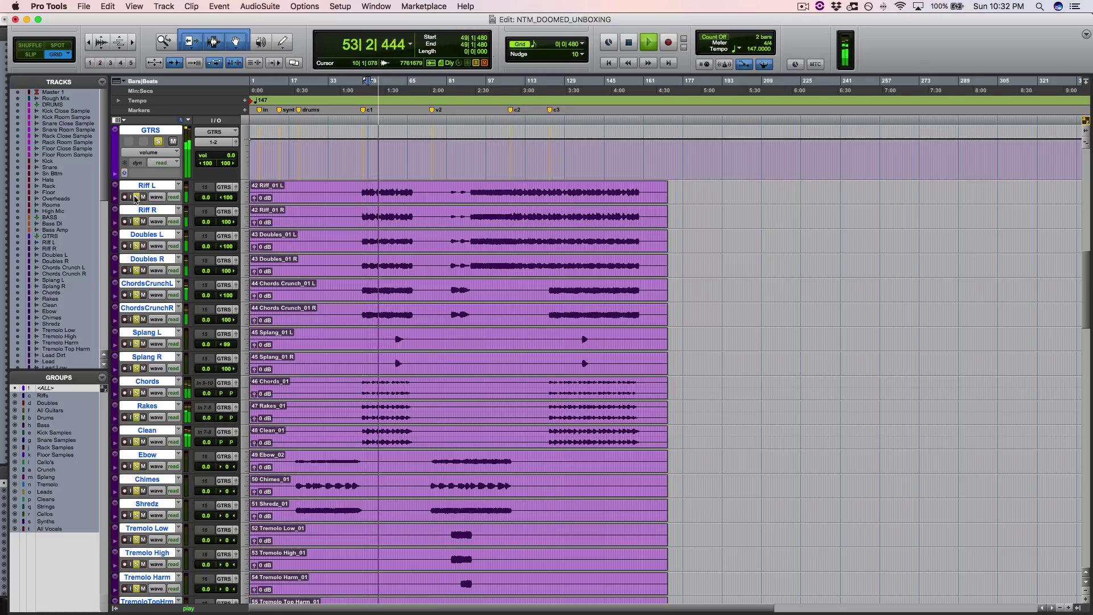
pyautogui.click(135, 196)
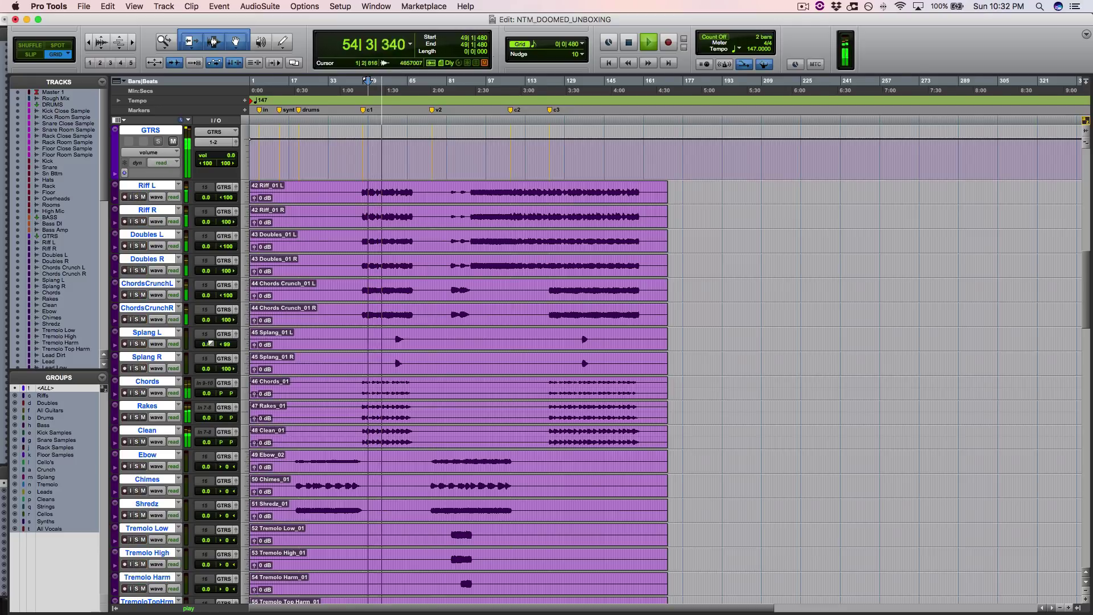
pyautogui.press('space')
# Solo the Chords track, then add Rakes to the solo with the play start at bar 49.
pyautogui.click(138, 393)
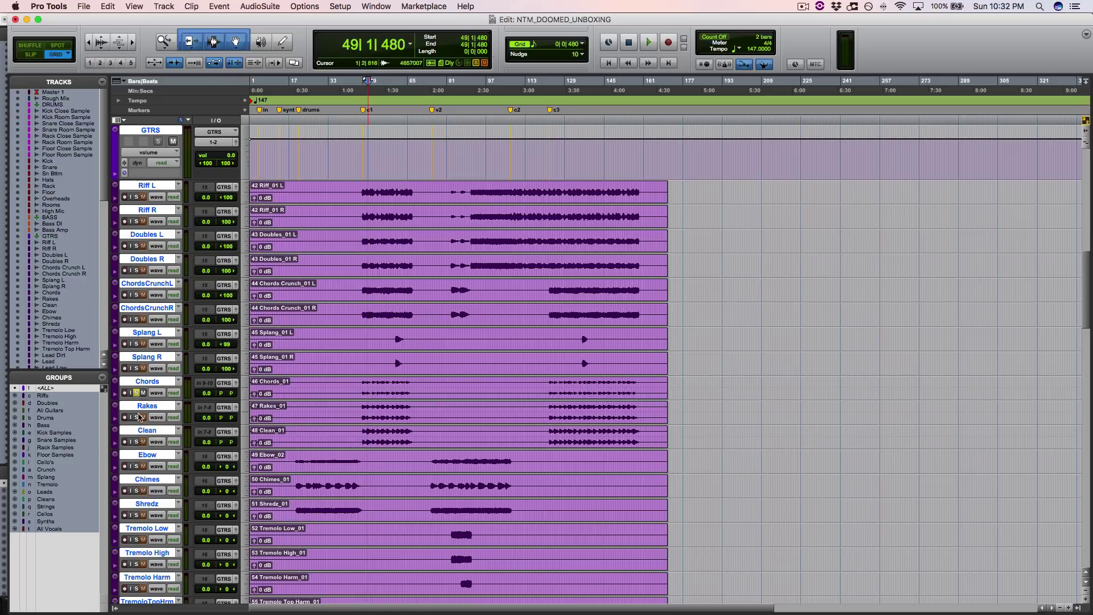
pyautogui.click(136, 417)
pyautogui.scroll(-20, 439, 191)
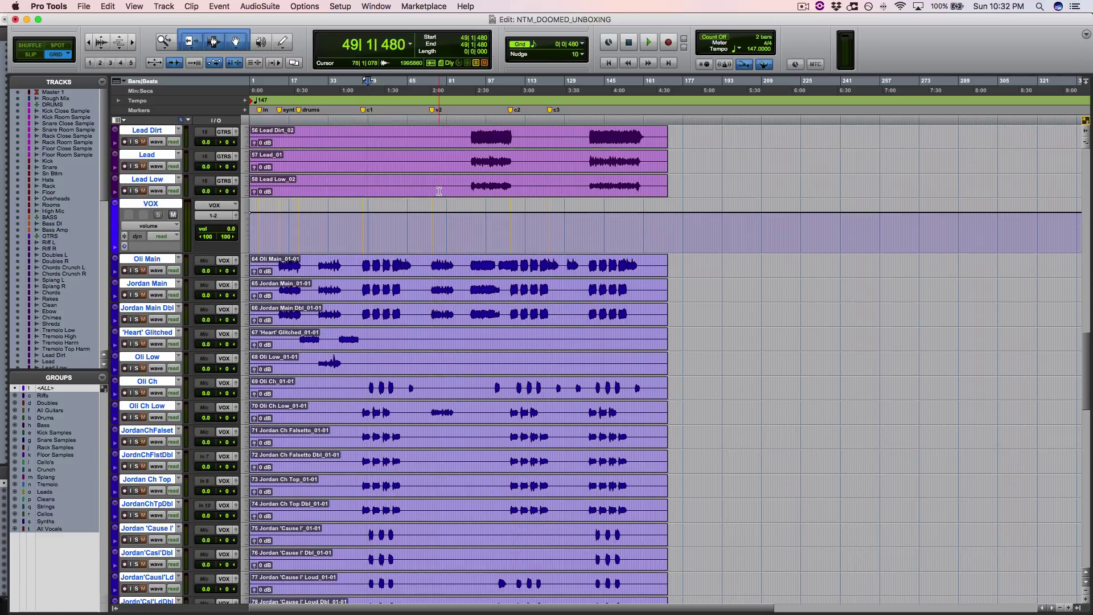
pyautogui.scroll(-20, 439, 192)
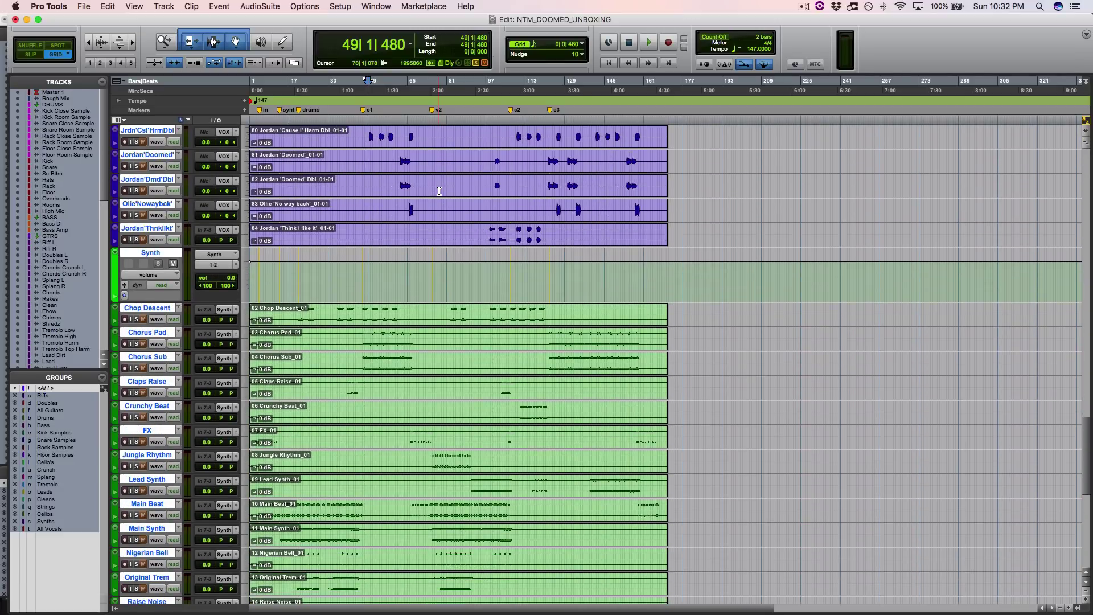
pyautogui.scroll(-10, 439, 192)
pyautogui.scroll(9, 439, 191)
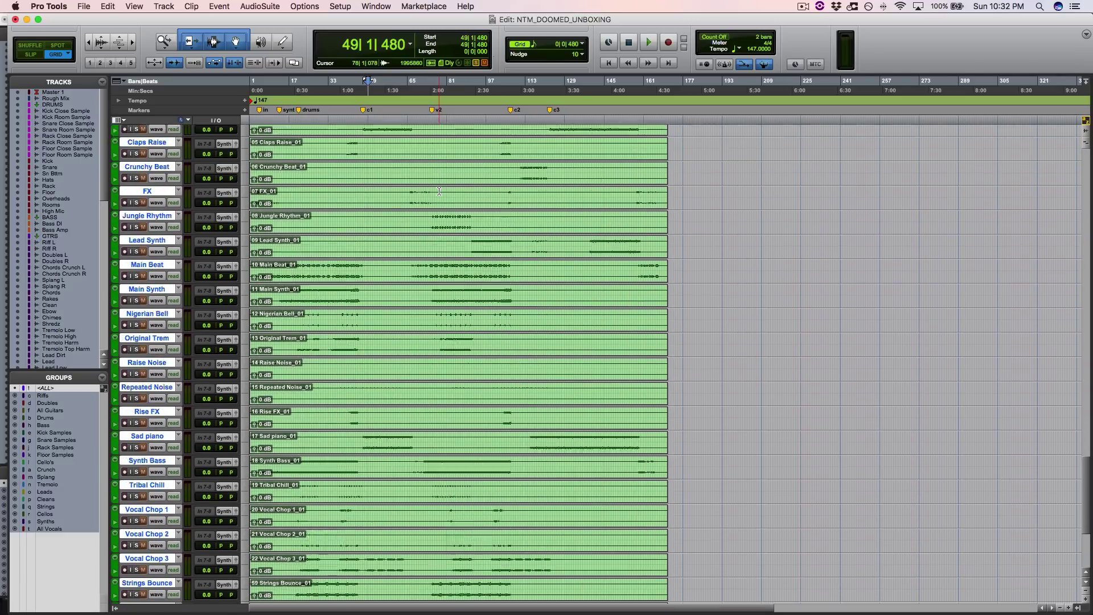
pyautogui.scroll(5, 439, 191)
pyautogui.scroll(20, 439, 192)
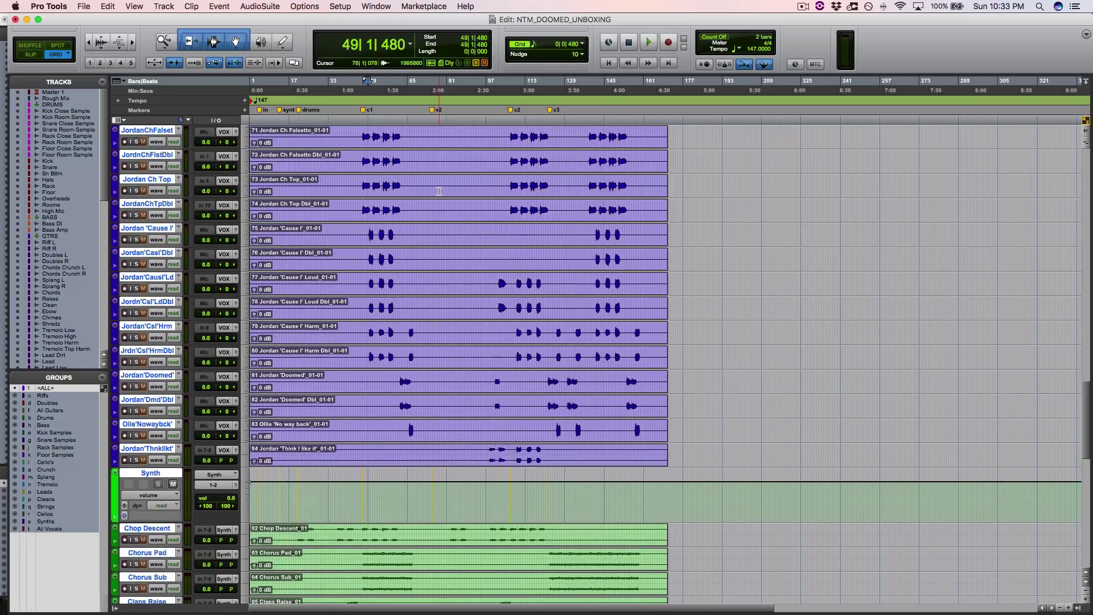
pyautogui.scroll(2, 439, 191)
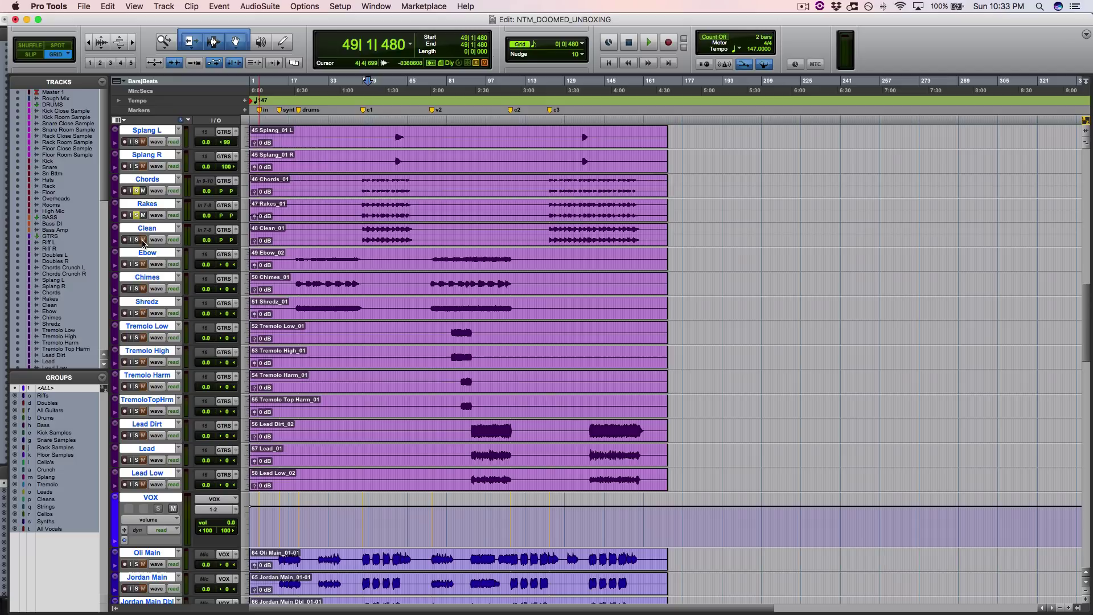
pyautogui.press('space')
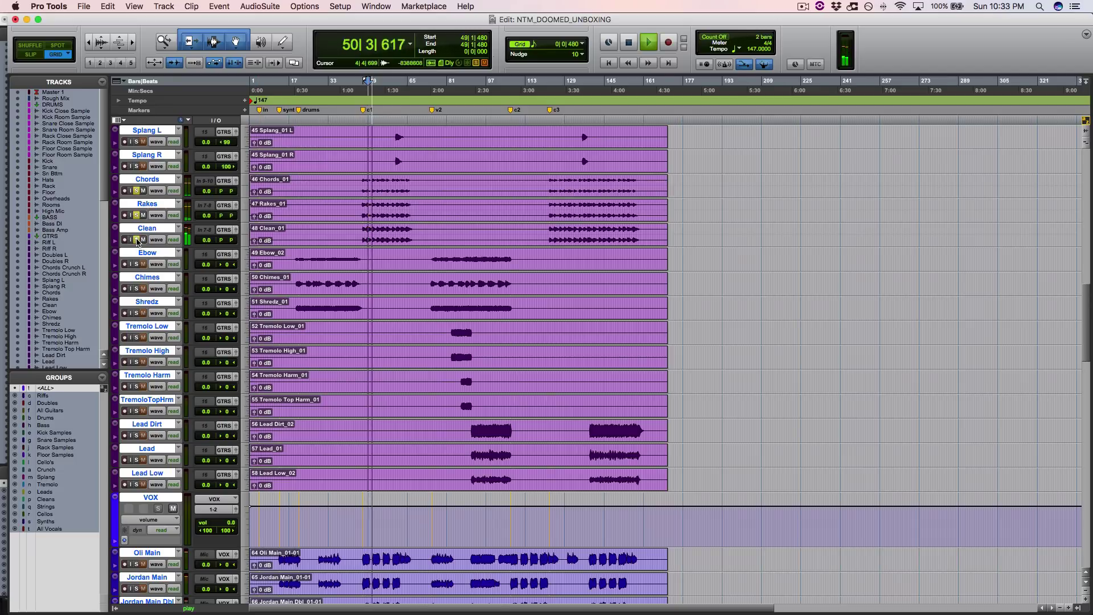
pyautogui.press('space')
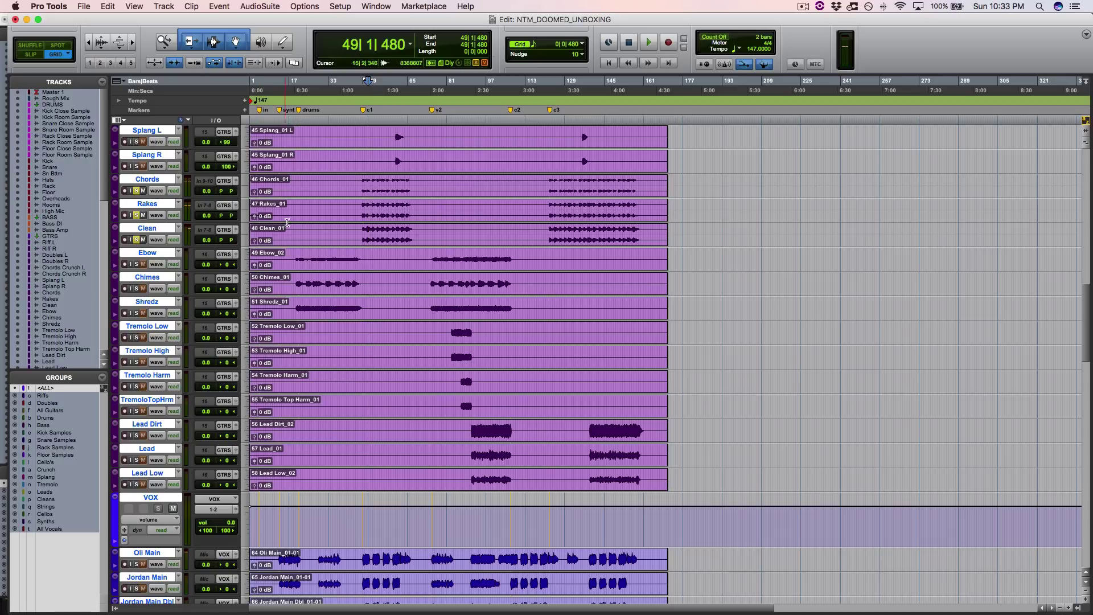
# Solo Tremolo Low and play from bar 86.
pyautogui.click(460, 255)
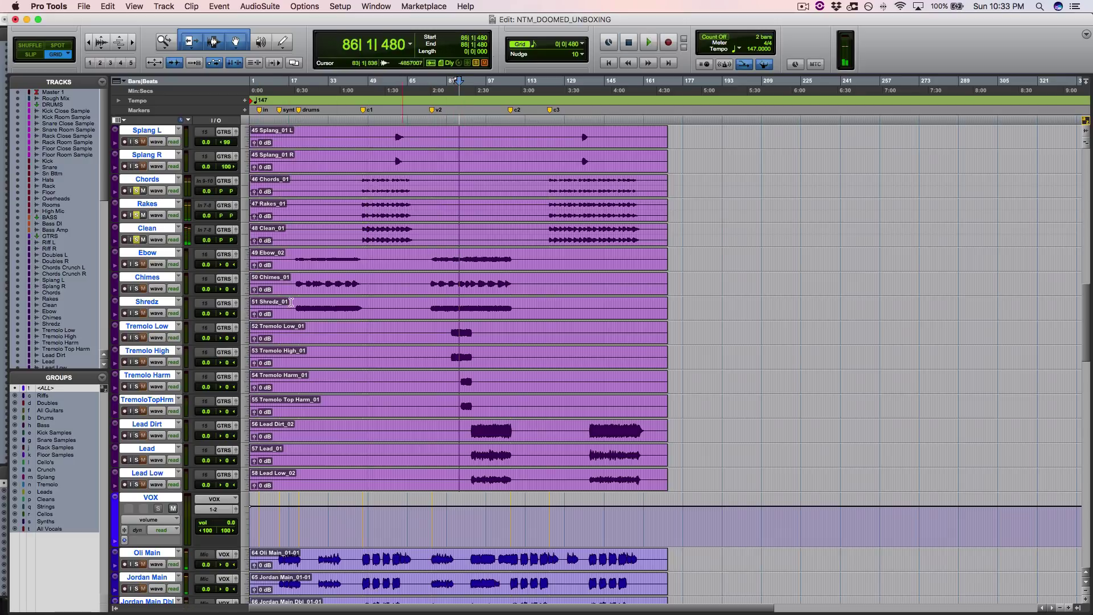
pyautogui.click(137, 338)
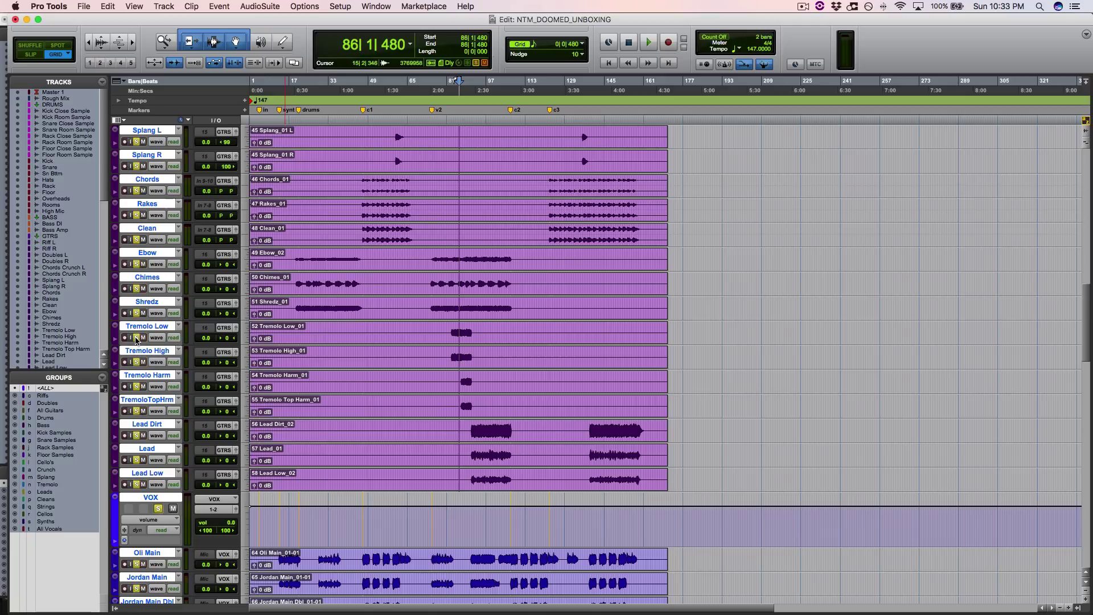
pyautogui.press('space')
pyautogui.press('space')
# Clear all solos, then solo the Tremolo Low through Lead Low tracks and play them.
pyautogui.click(137, 338)
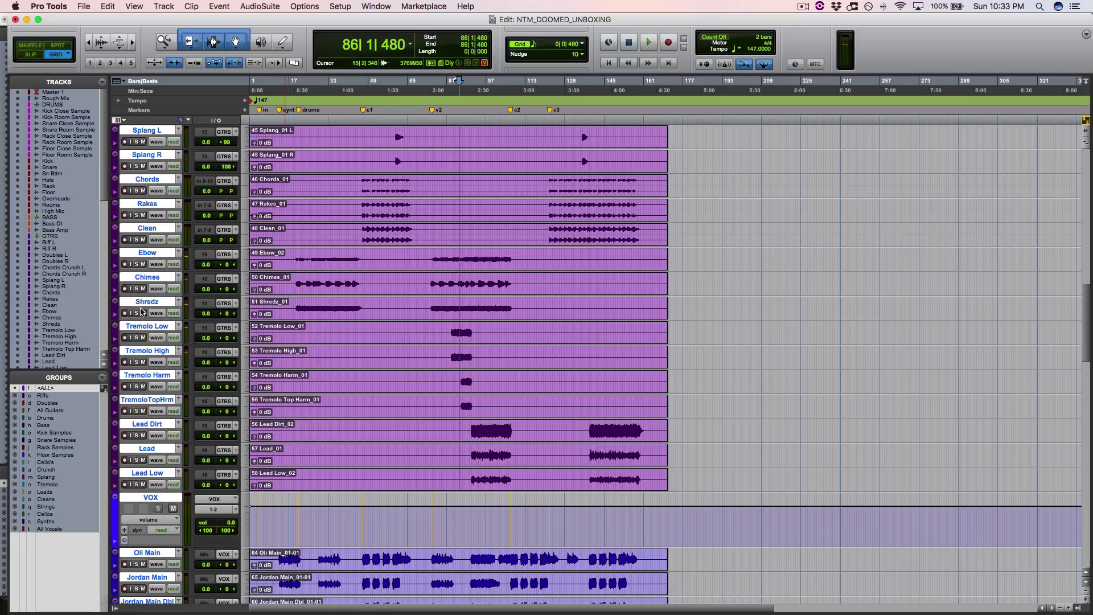
pyautogui.click(139, 330)
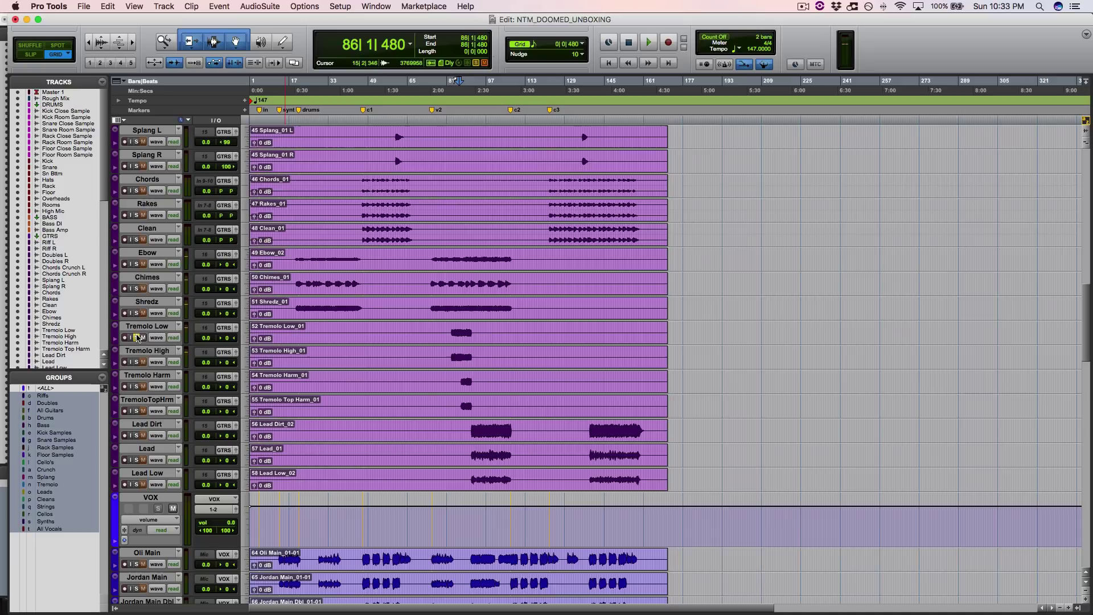
pyautogui.click(137, 338)
pyautogui.click(140, 326)
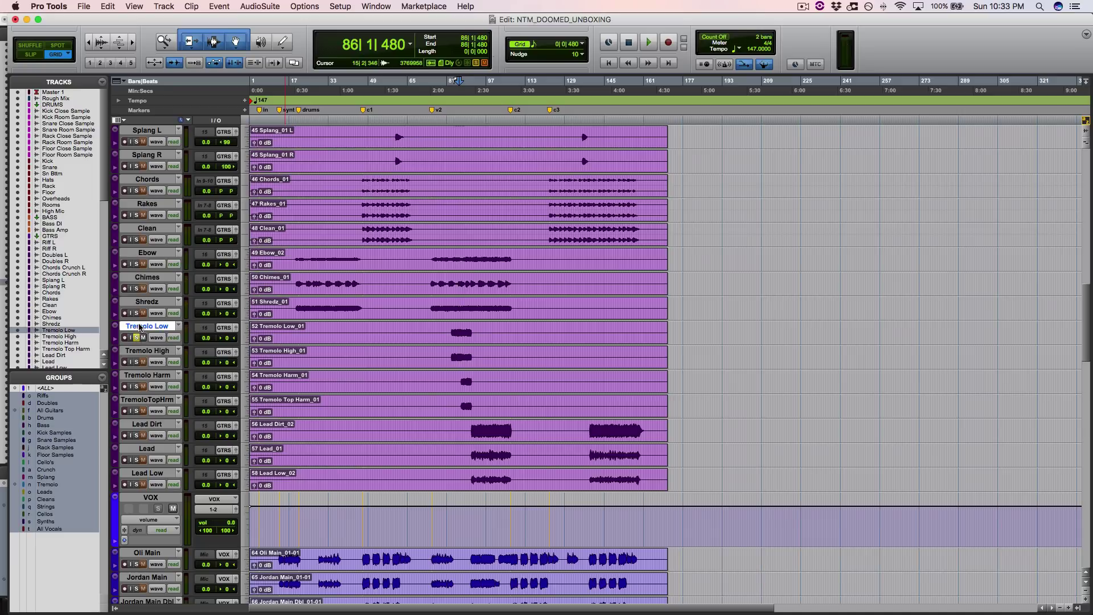
pyautogui.keyDown('shift'); pyautogui.click(151, 473); pyautogui.keyUp('shift')
pyautogui.keyDown('alt'); pyautogui.keyDown('shift'); pyautogui.click(139, 485); pyautogui.keyUp('shift'); pyautogui.keyUp('alt')
pyautogui.press('space')
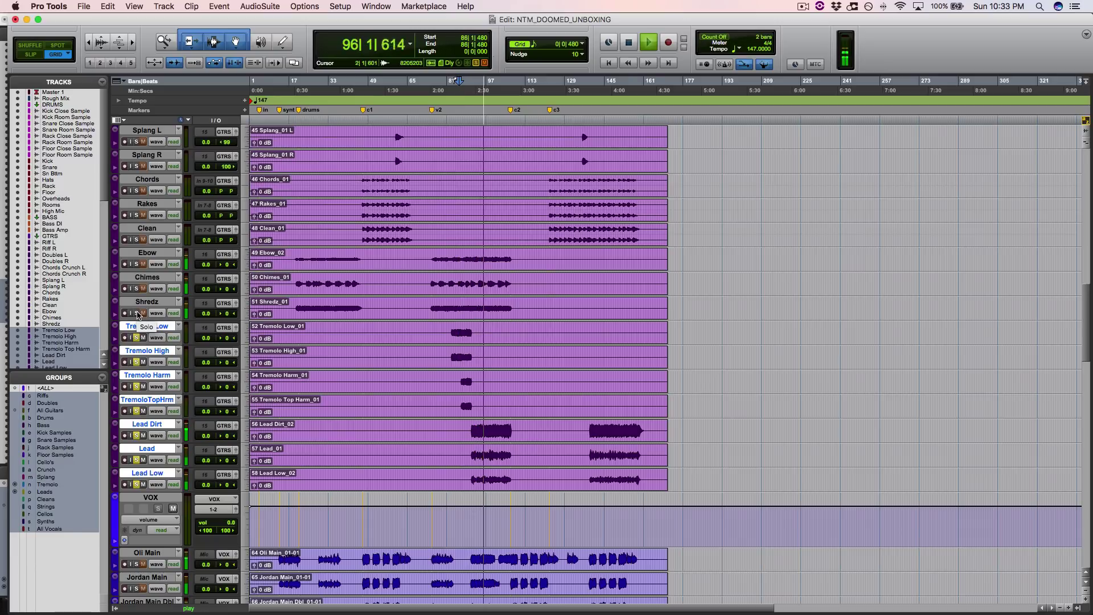
pyautogui.scroll(10, 137, 315)
# Extend the selection up through the drum tracks and solo them with the lead guitars.
pyautogui.scroll(8, 137, 315)
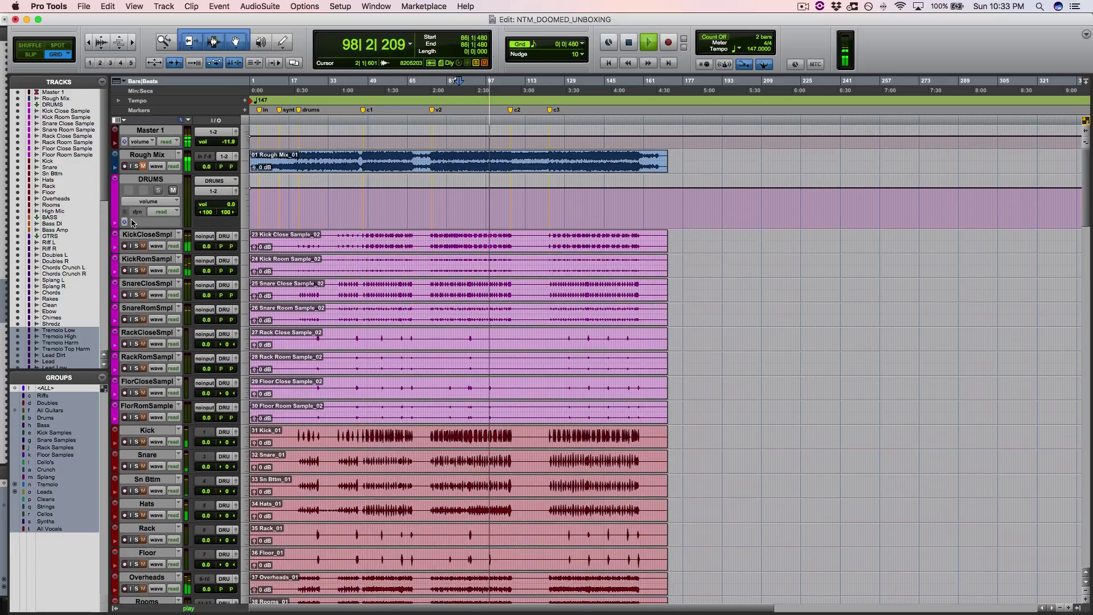
pyautogui.click(147, 234)
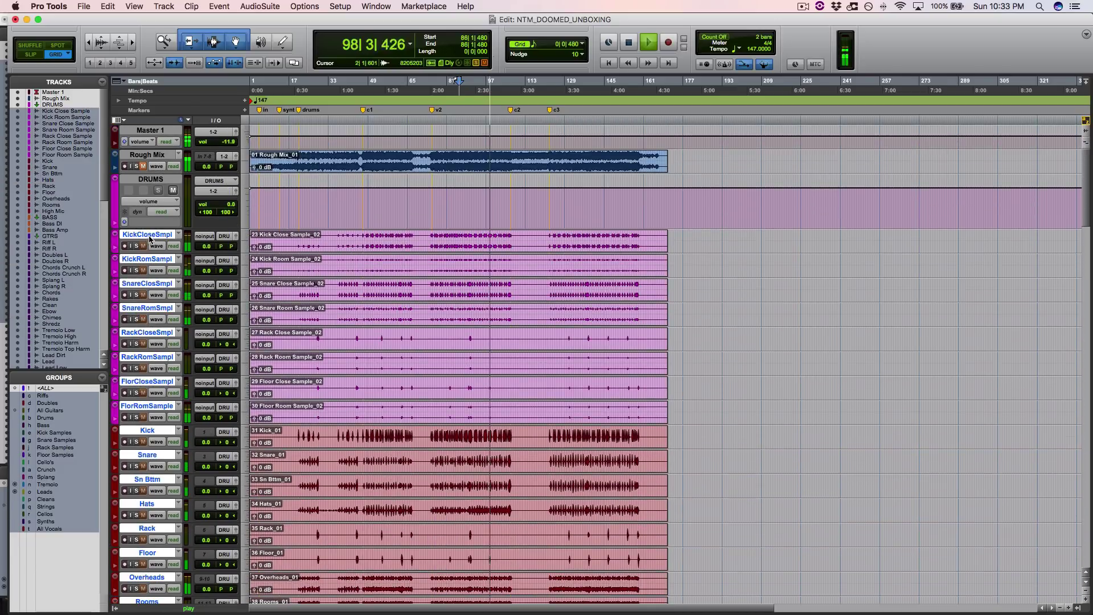
pyautogui.click(137, 246)
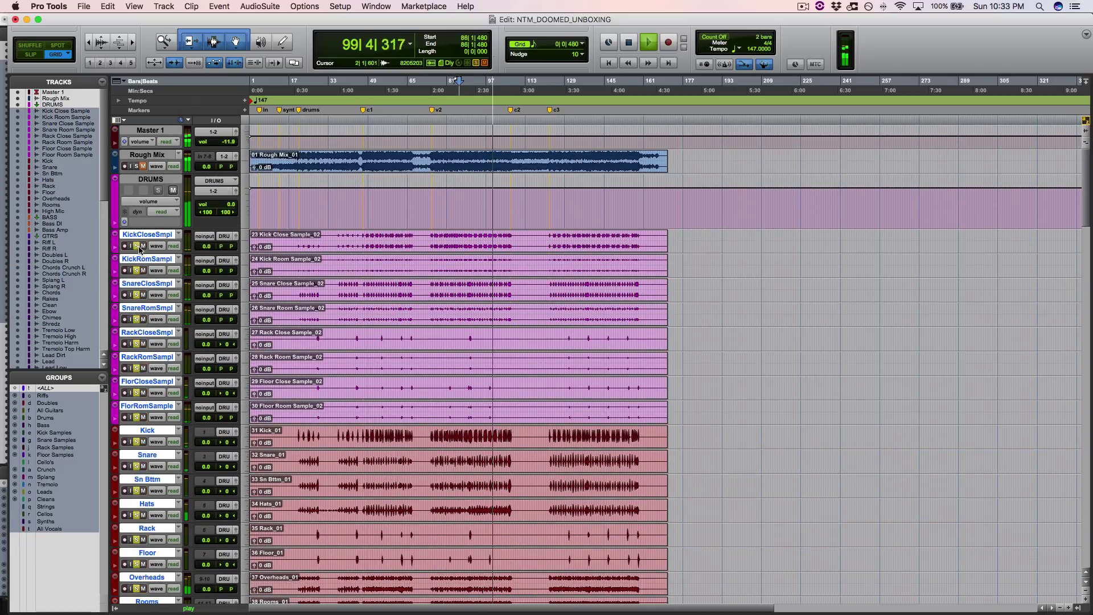
pyautogui.scroll(-12, 305, 359)
pyautogui.scroll(-15, 305, 358)
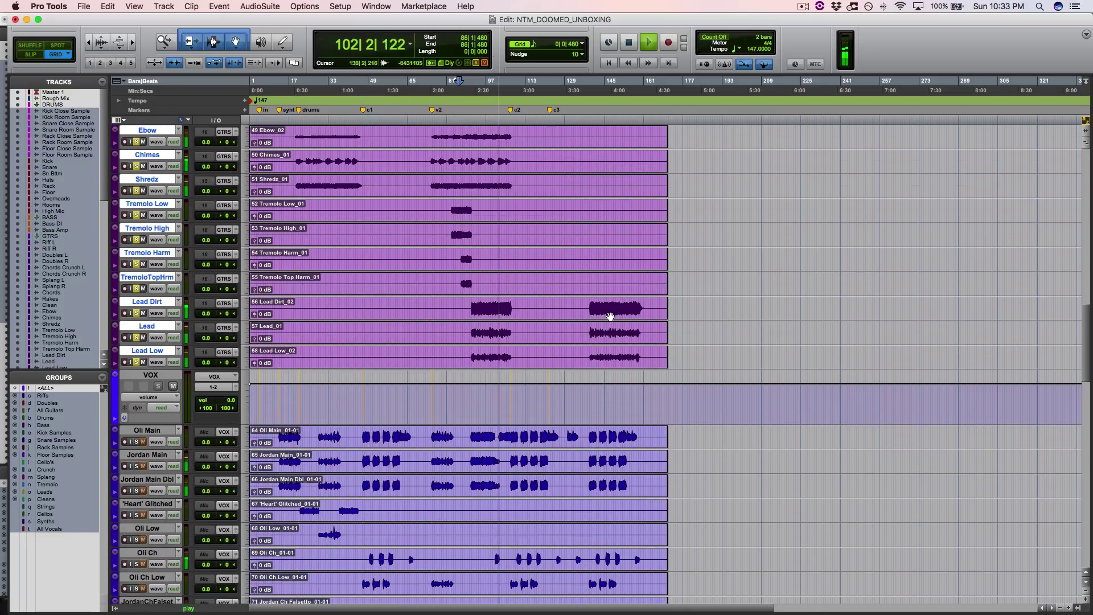
# Restart playback of the soloed drums and leads from bar 92 in Lead Dirt.
pyautogui.press('space')
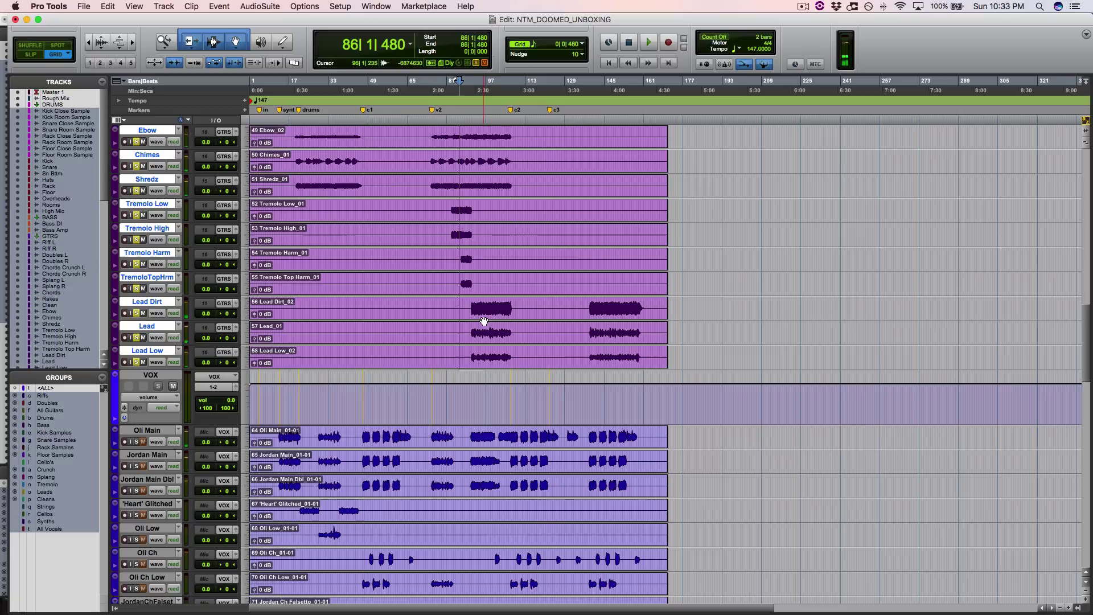
pyautogui.click(480, 310)
pyautogui.scroll(-3, 566, 330)
pyautogui.scroll(-15, 566, 329)
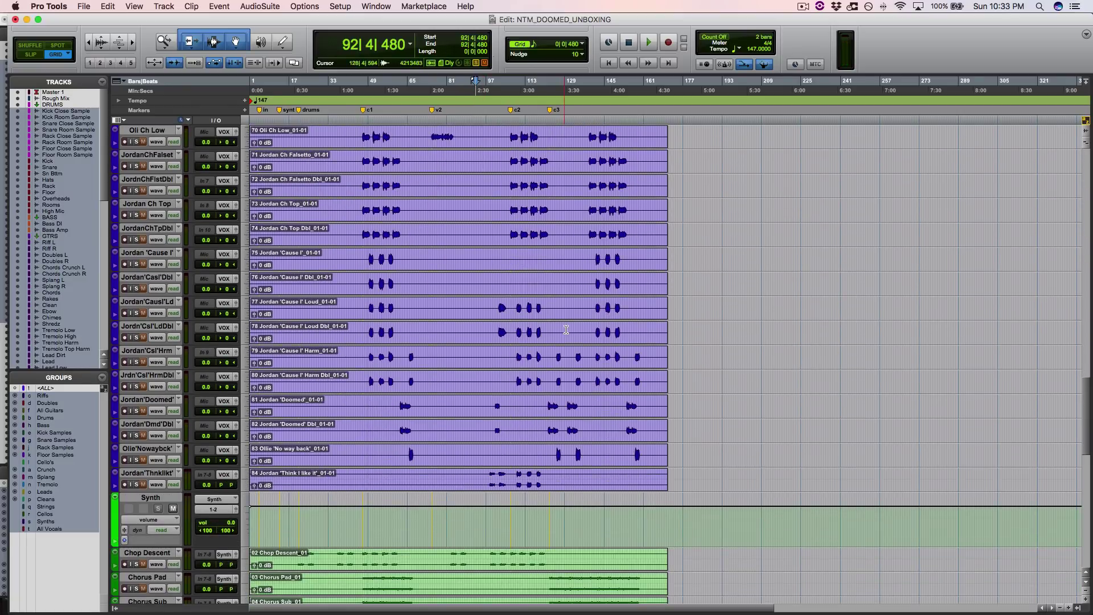
pyautogui.scroll(15, 566, 330)
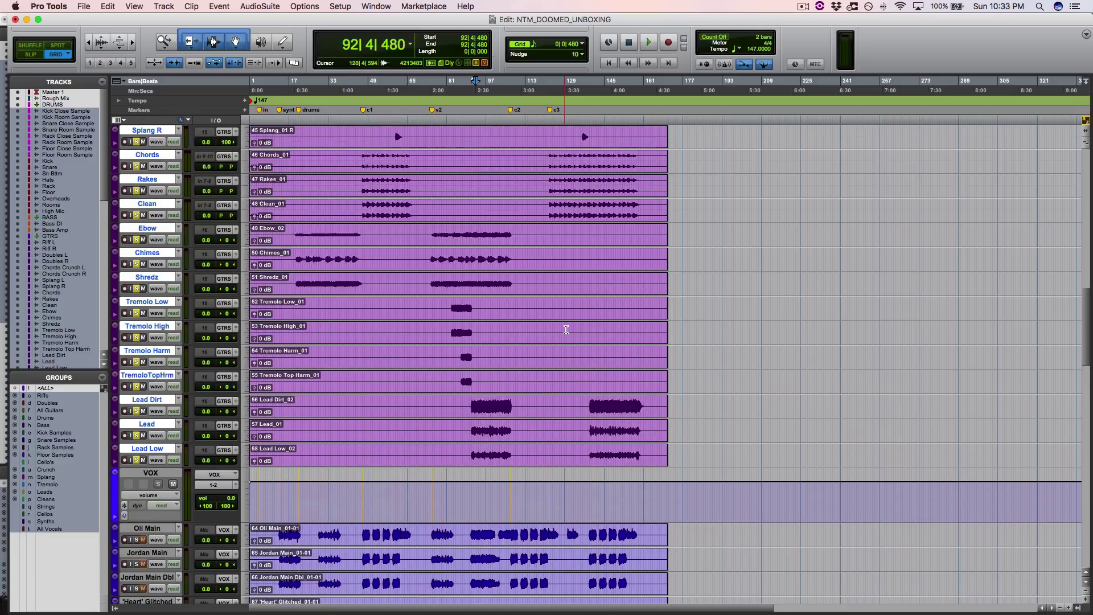
pyautogui.scroll(1, 566, 330)
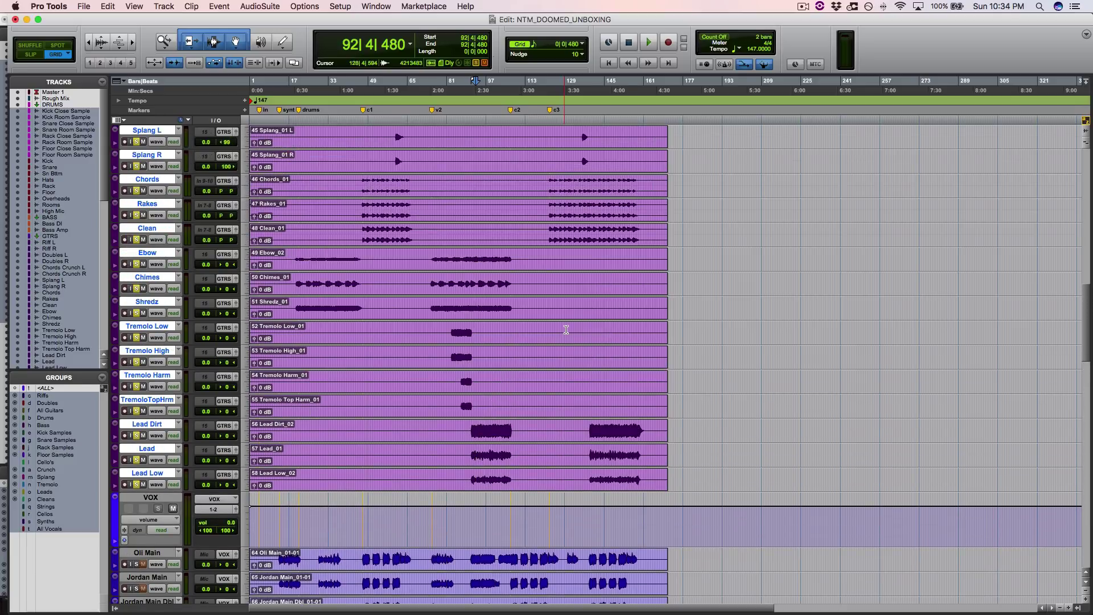
pyautogui.press('space')
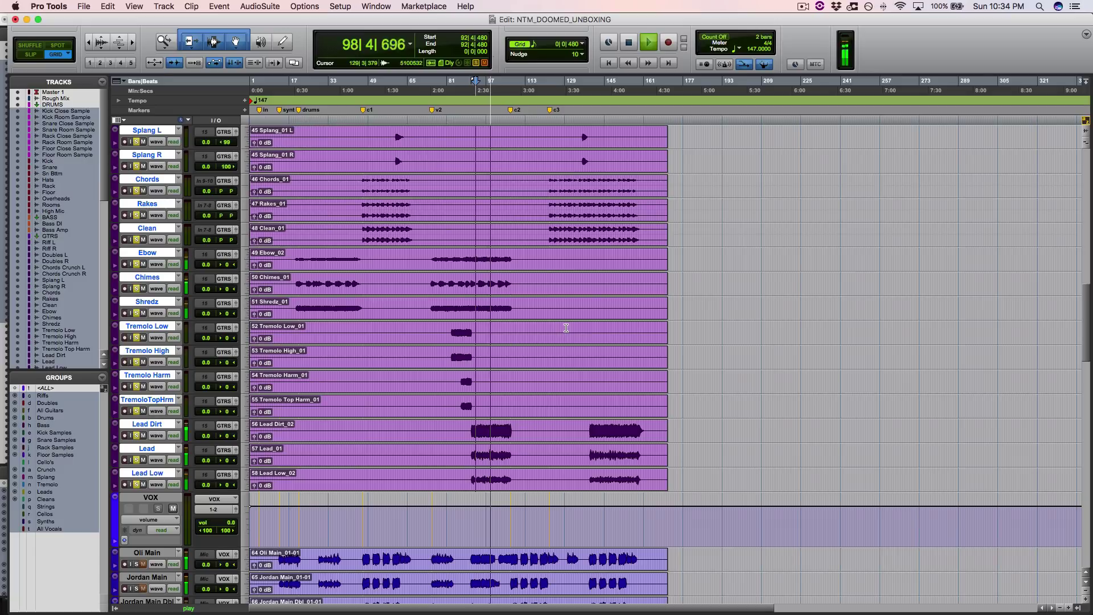
pyautogui.scroll(-1, 566, 329)
pyautogui.scroll(-6, 567, 333)
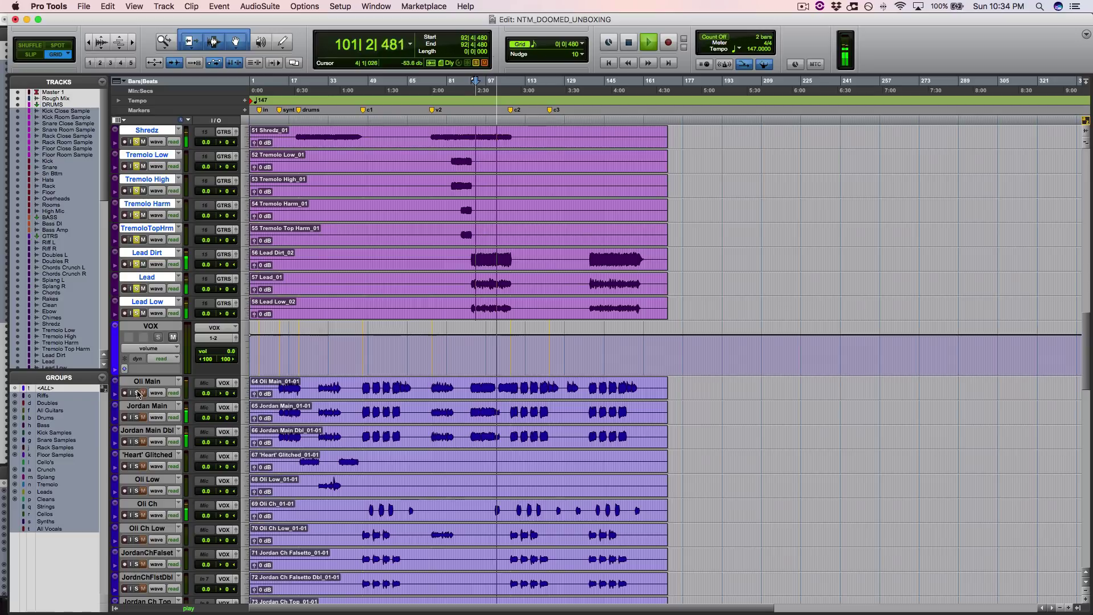
# Select the run of vocal tracks, solo them and start playback.
pyautogui.press('space')
pyautogui.click(147, 381)
pyautogui.scroll(-3, 141, 389)
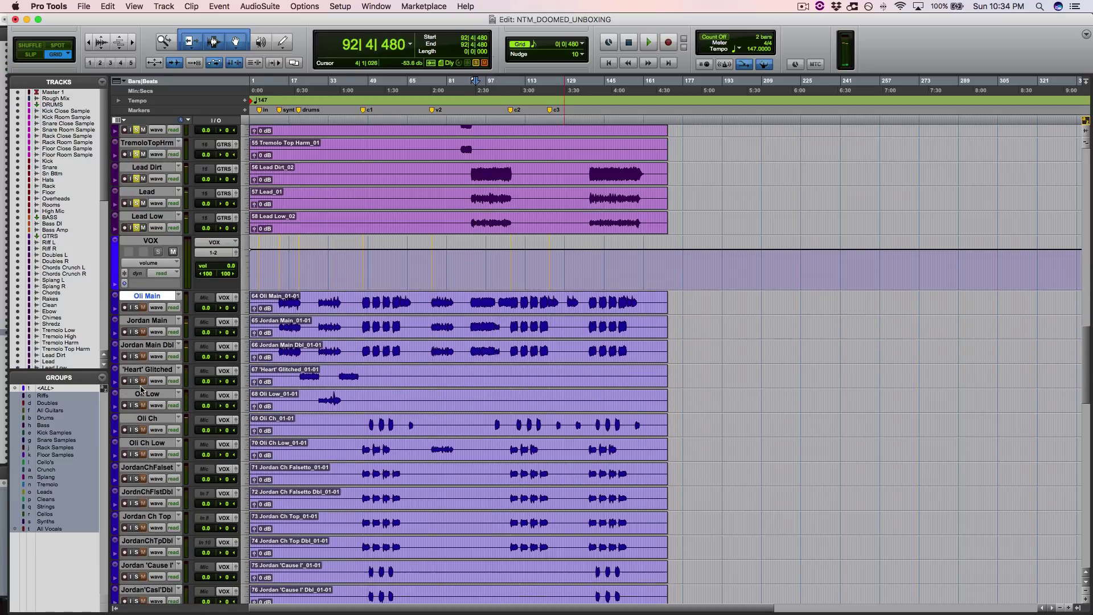
pyautogui.scroll(-8, 185, 398)
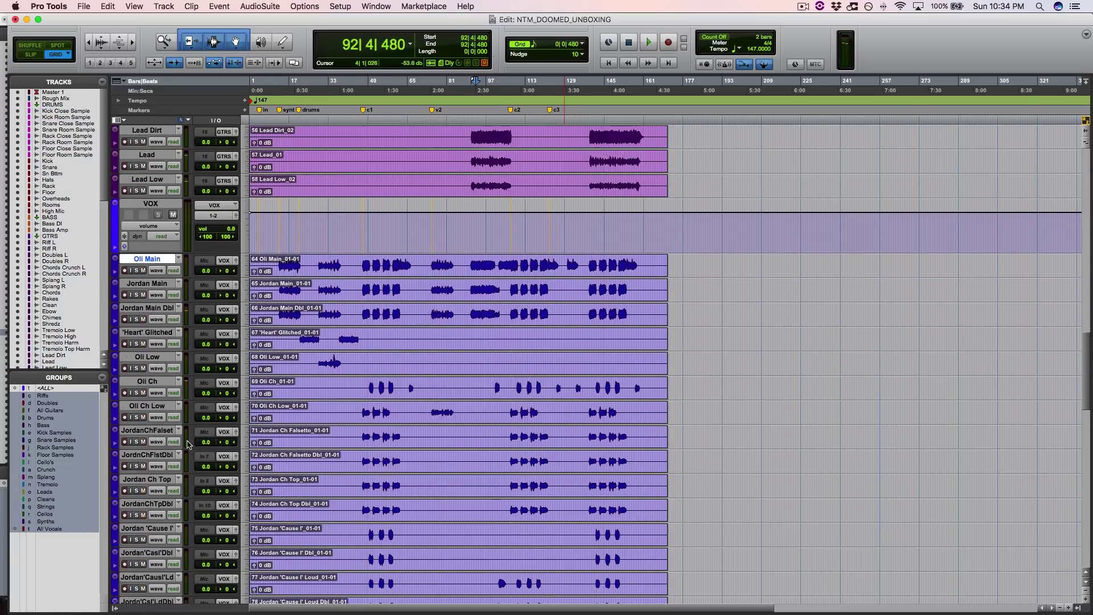
pyautogui.scroll(-2, 211, 504)
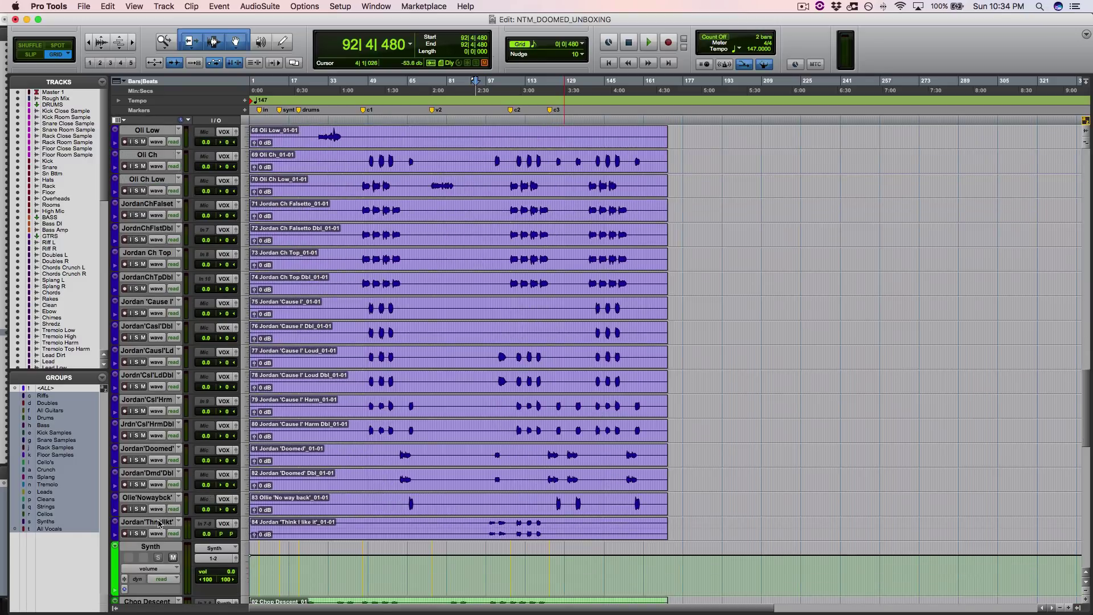
pyautogui.keyDown('shift'); pyautogui.click(159, 524); pyautogui.keyUp('shift')
pyautogui.click(138, 533)
pyautogui.press('space')
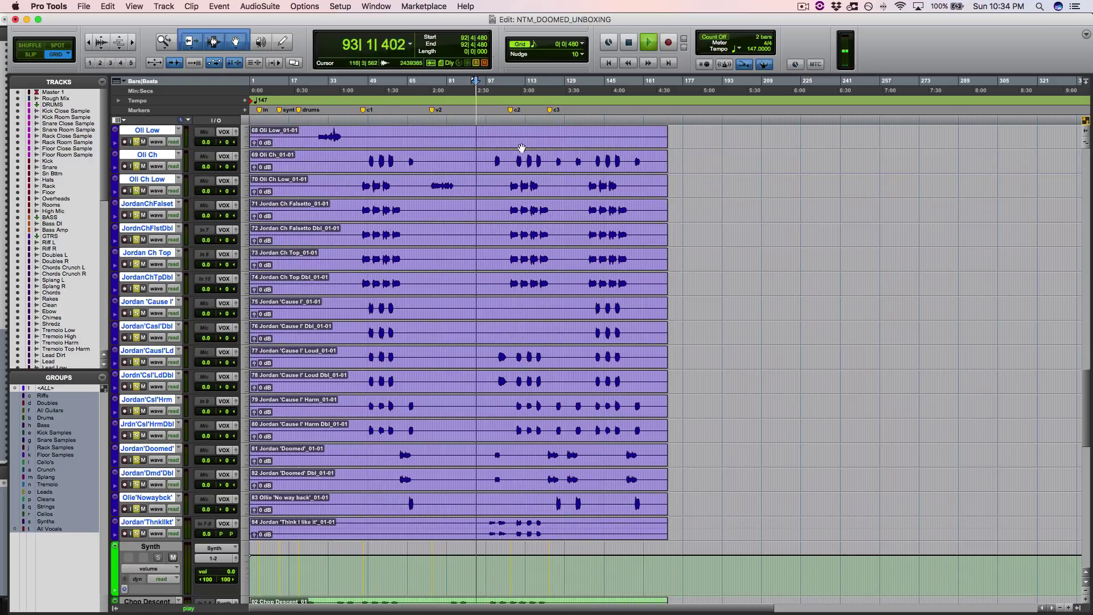
# Move the play start to bar 107 and replay the soloed vocals from there.
pyautogui.scroll(8, 480, 218)
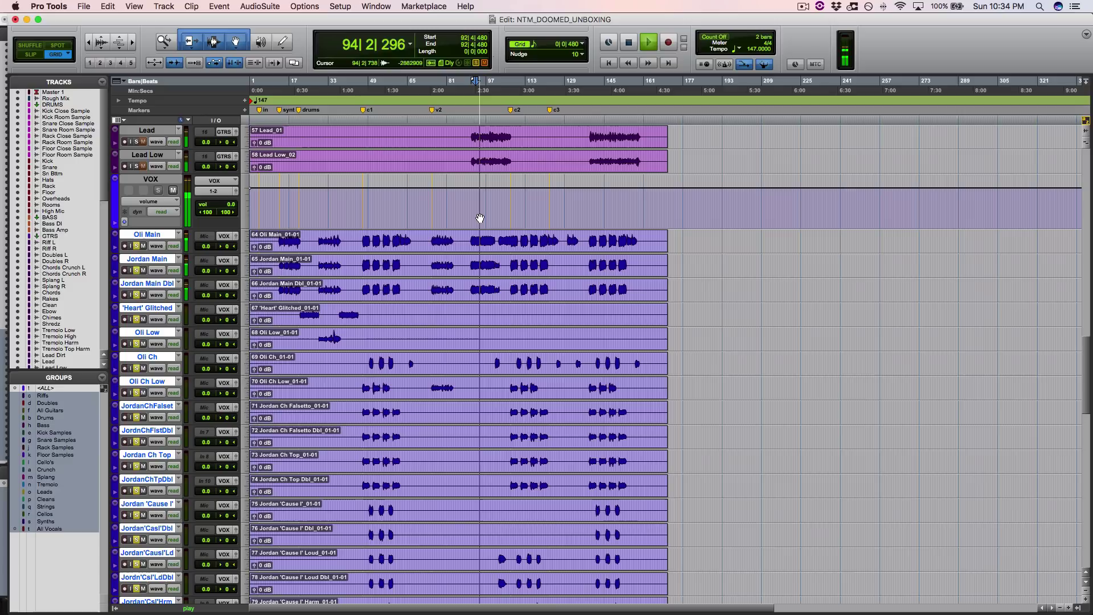
pyautogui.click(512, 237)
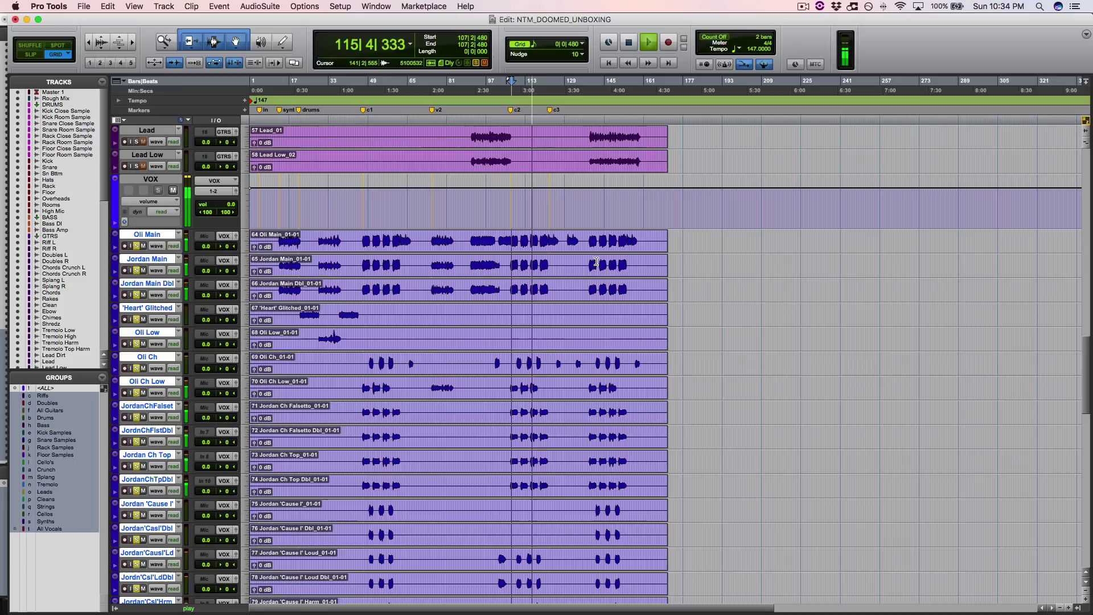
pyautogui.press('space')
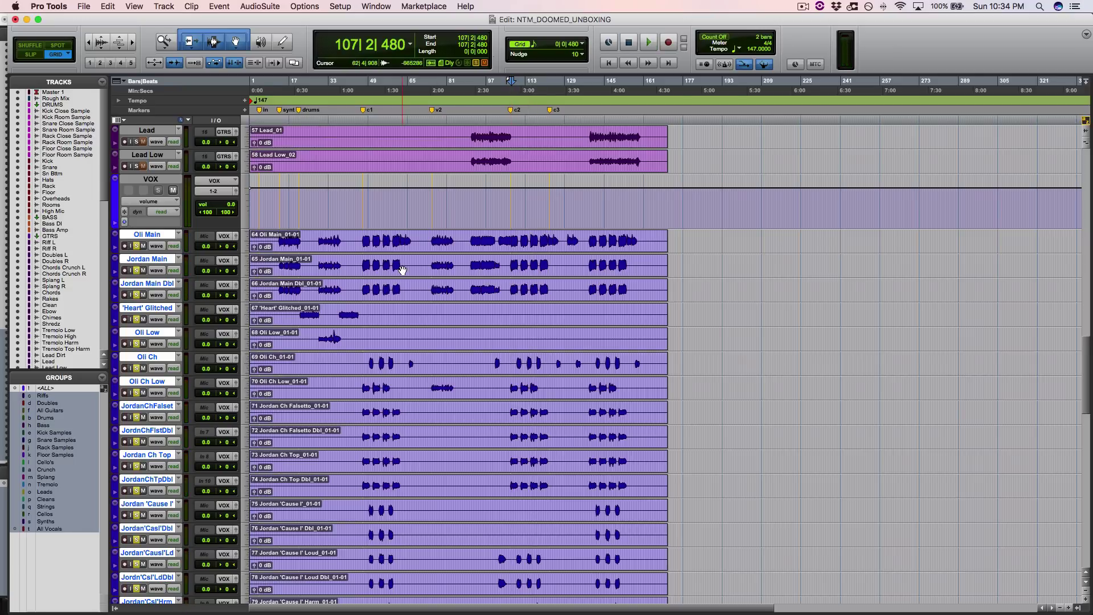
pyautogui.scroll(-2, 403, 271)
pyautogui.scroll(-2, 403, 270)
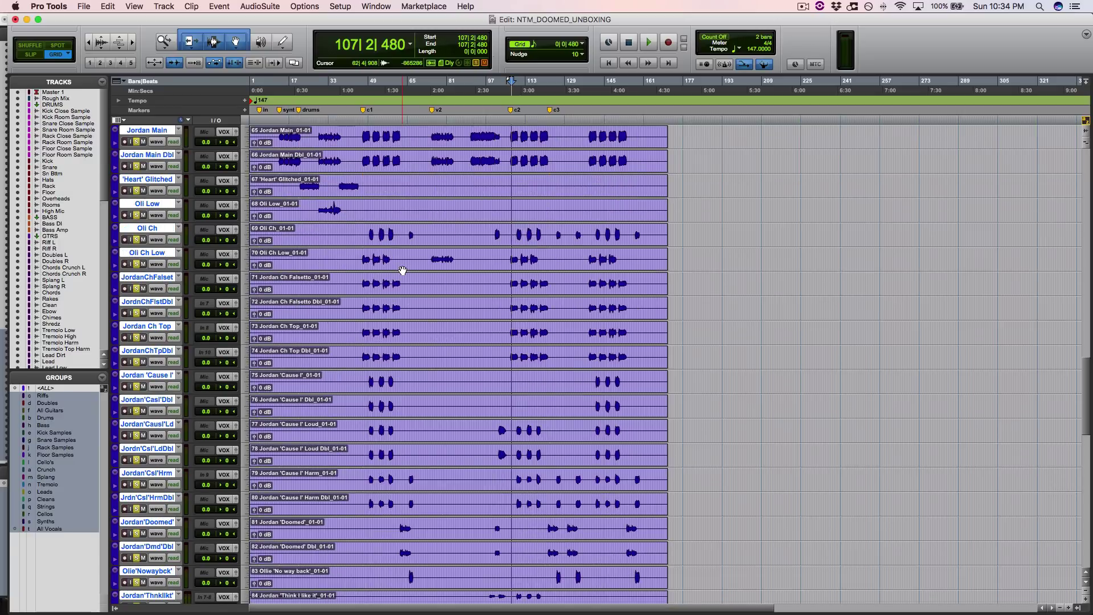
pyautogui.scroll(-1, 403, 271)
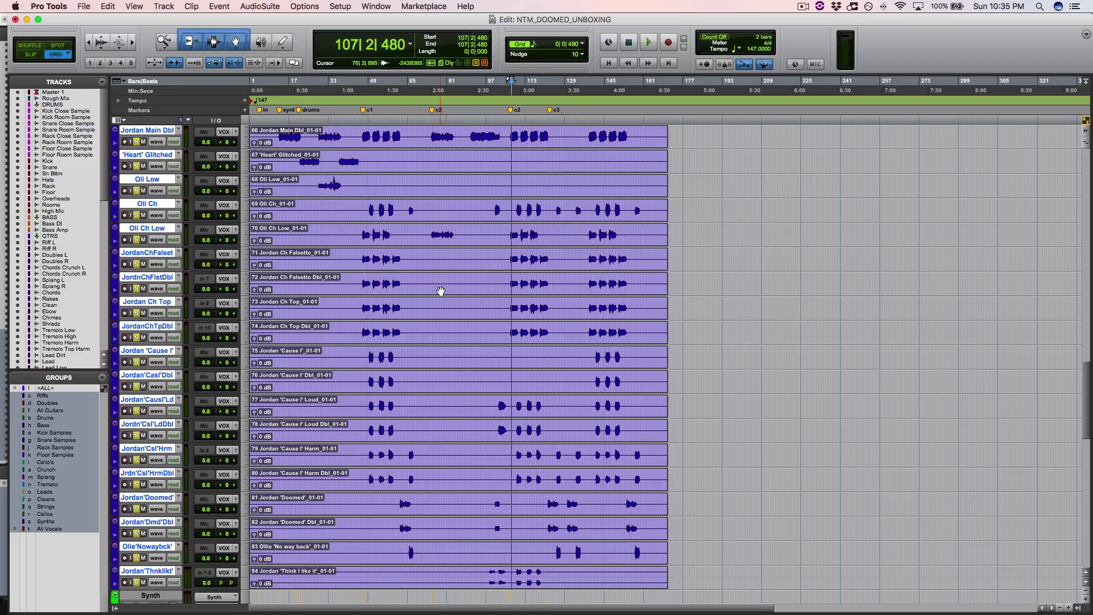
pyautogui.press('space')
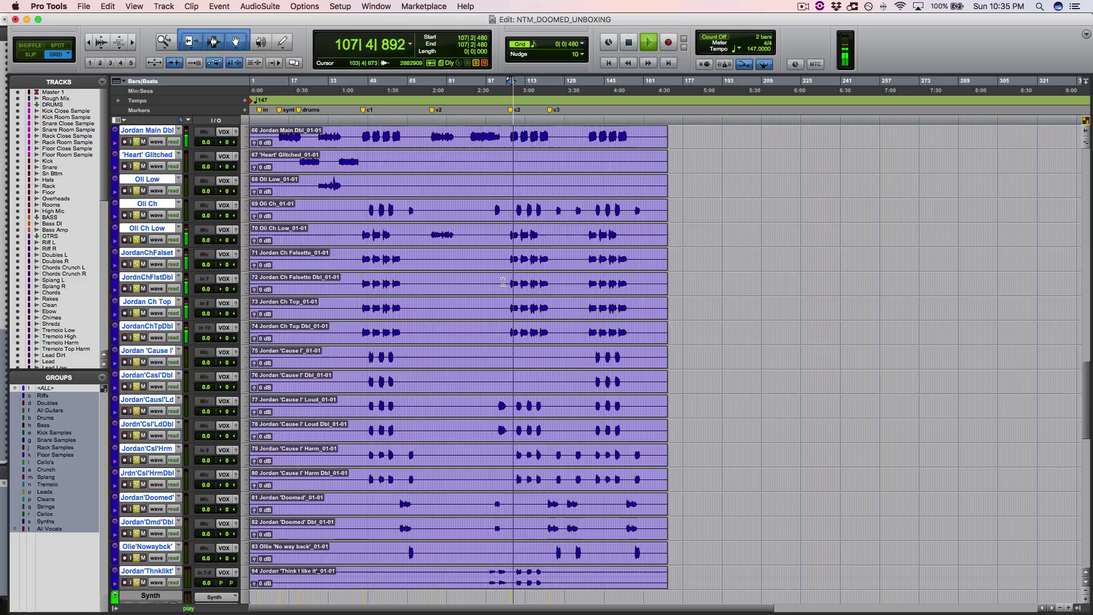
pyautogui.scroll(-2, 504, 282)
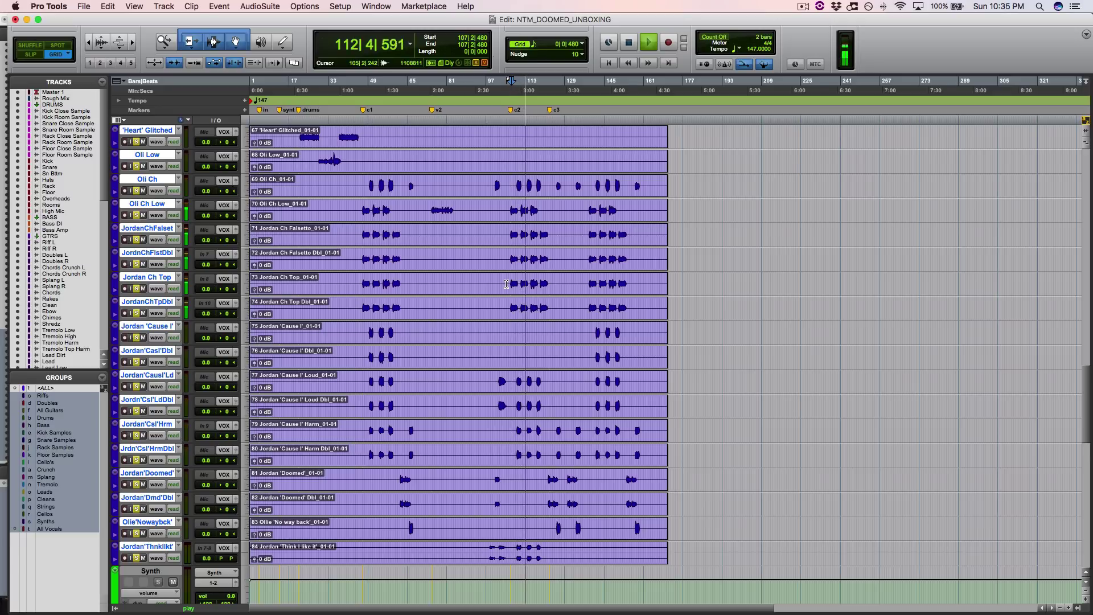
pyautogui.scroll(-5, 506, 283)
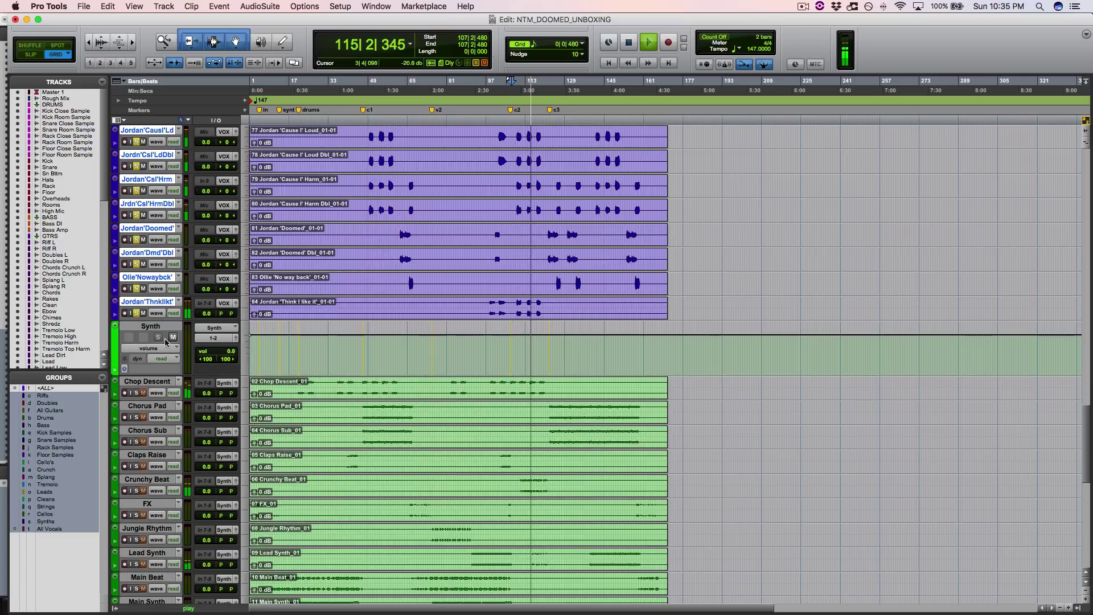
# Select Chop Descent through Cello Bass and solo them.
pyautogui.click(145, 383)
pyautogui.scroll(-15, 188, 549)
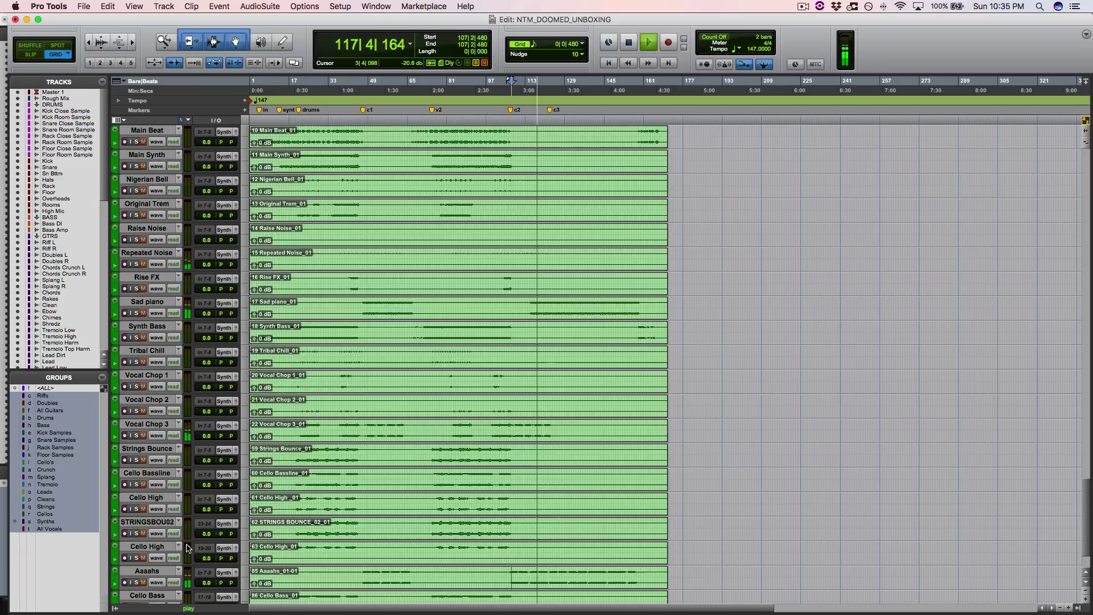
pyautogui.scroll(-3, 188, 548)
pyautogui.keyDown('shift'); pyautogui.click(152, 528); pyautogui.keyUp('shift')
pyautogui.keyDown('alt'); pyautogui.keyDown('shift'); pyautogui.click(135, 540); pyautogui.keyUp('shift'); pyautogui.keyUp('alt')
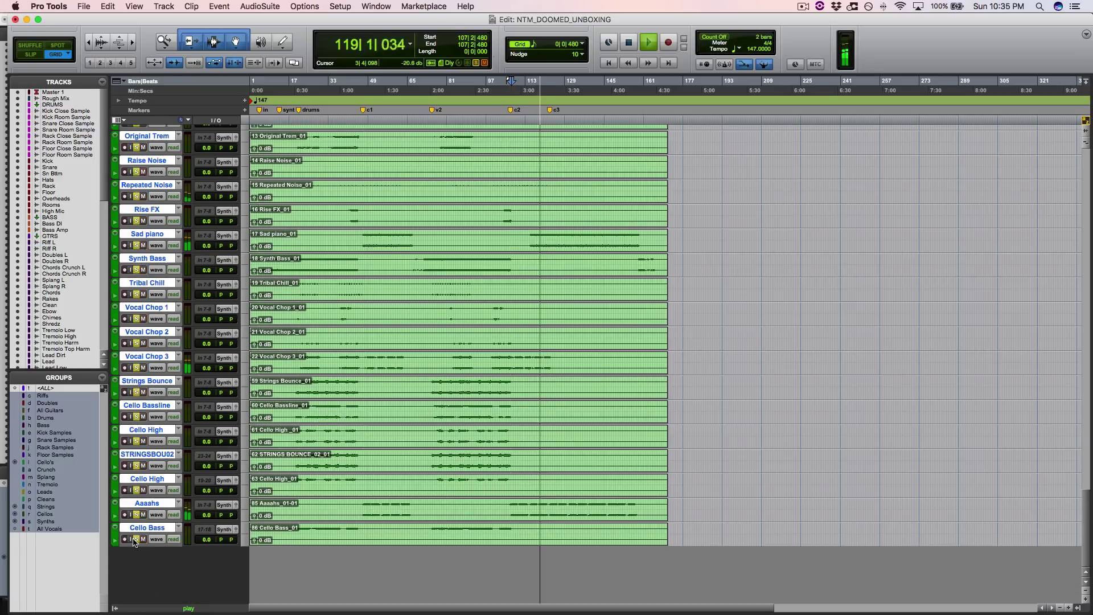
pyautogui.scroll(15, 361, 427)
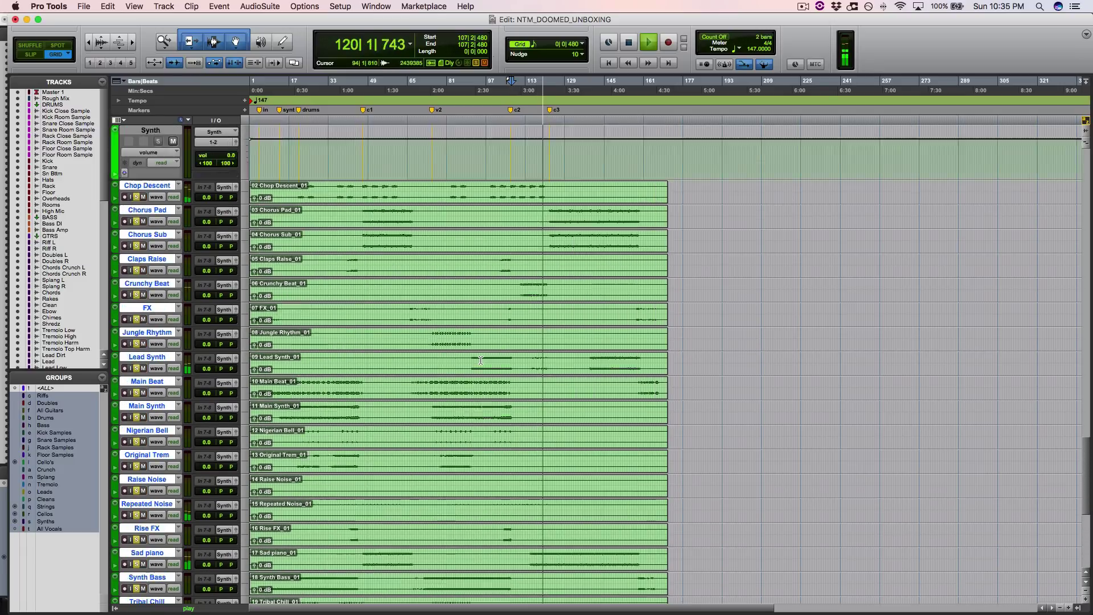
pyautogui.scroll(3, 481, 360)
pyautogui.scroll(9, 403, 326)
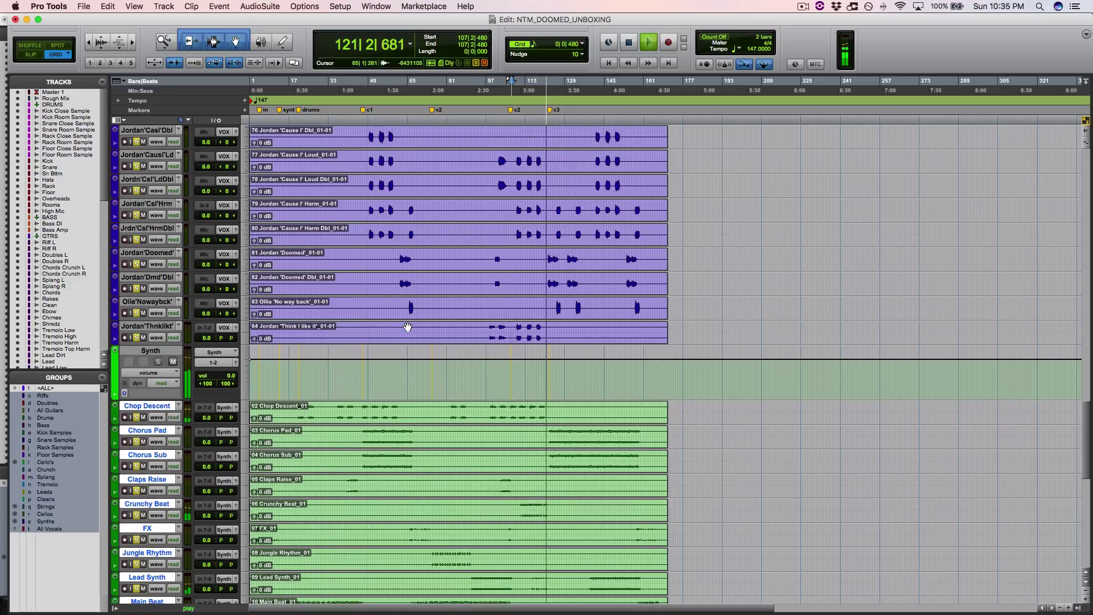
pyautogui.press('space')
pyautogui.scroll(10, 403, 326)
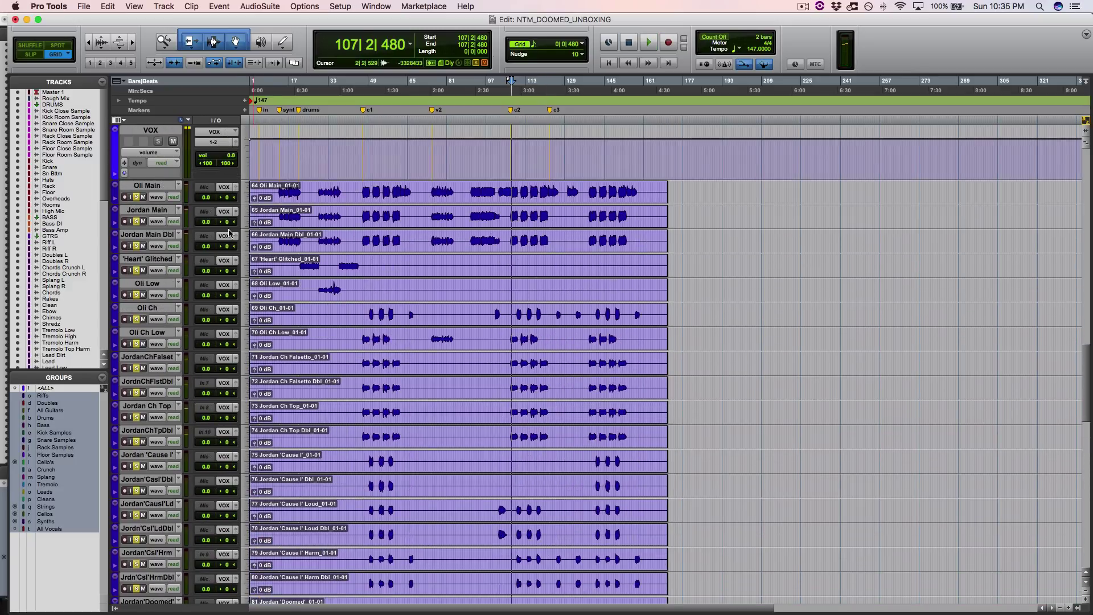
# Select Oli Main through Jordan'ThnkIkt' and play the session from bar 21.
pyautogui.click(136, 185)
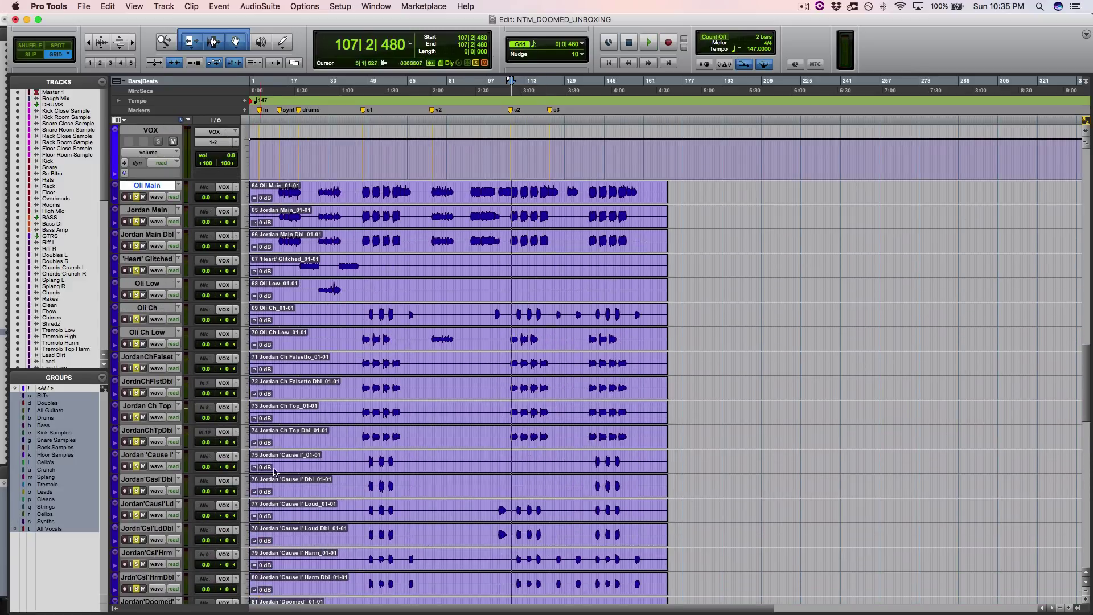
pyautogui.scroll(-7, 313, 485)
pyautogui.keyDown('shift'); pyautogui.click(171, 527); pyautogui.keyUp('shift')
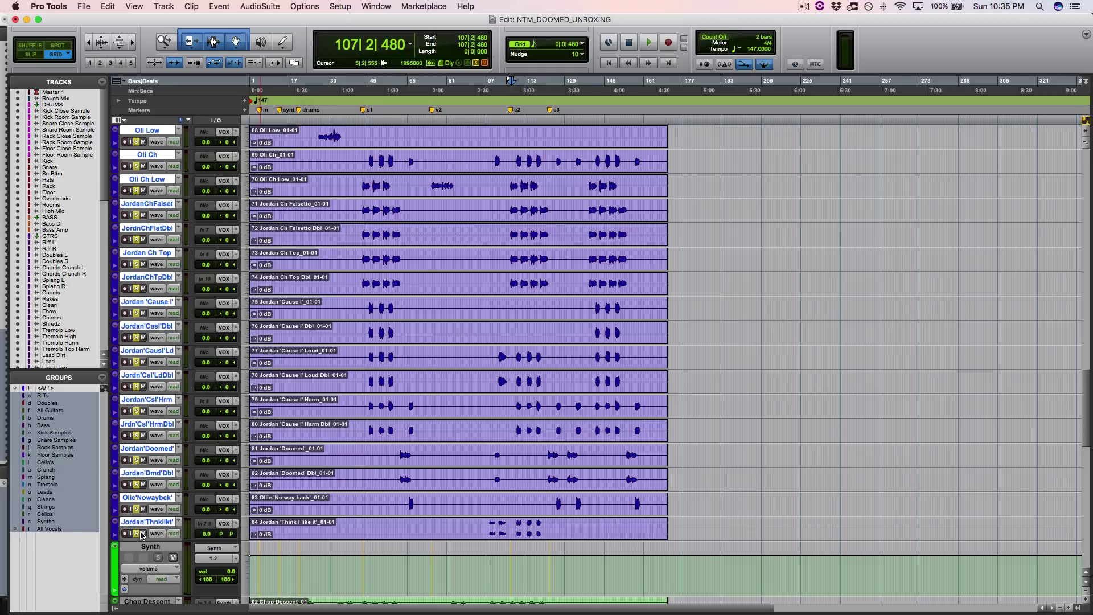
pyautogui.scroll(-4, 326, 473)
pyautogui.scroll(-6, 326, 472)
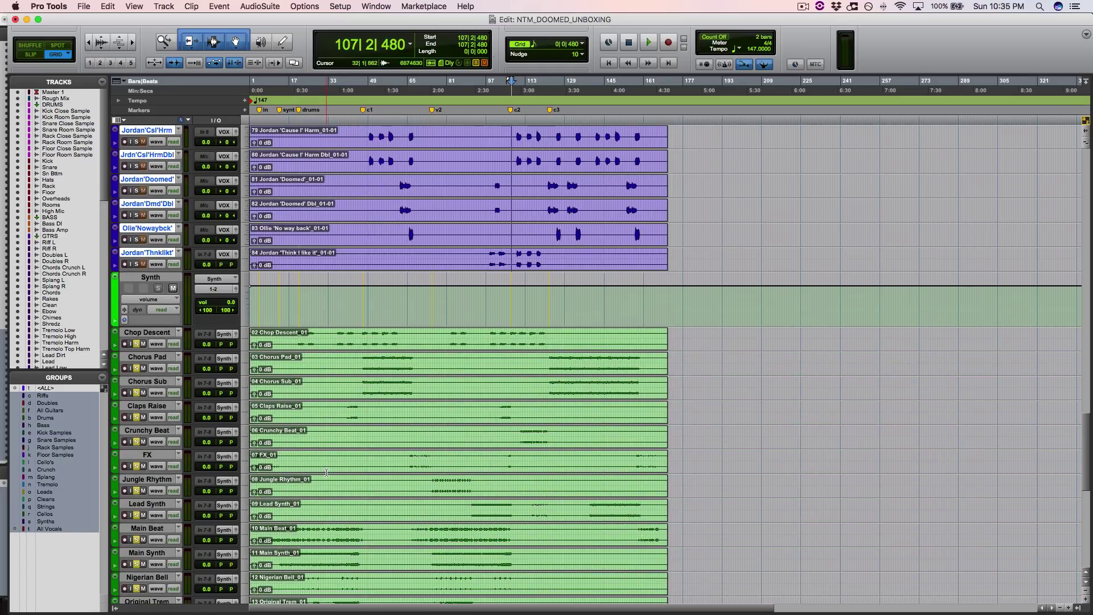
pyautogui.click(298, 339)
pyautogui.press('space')
pyautogui.scroll(-3, 353, 370)
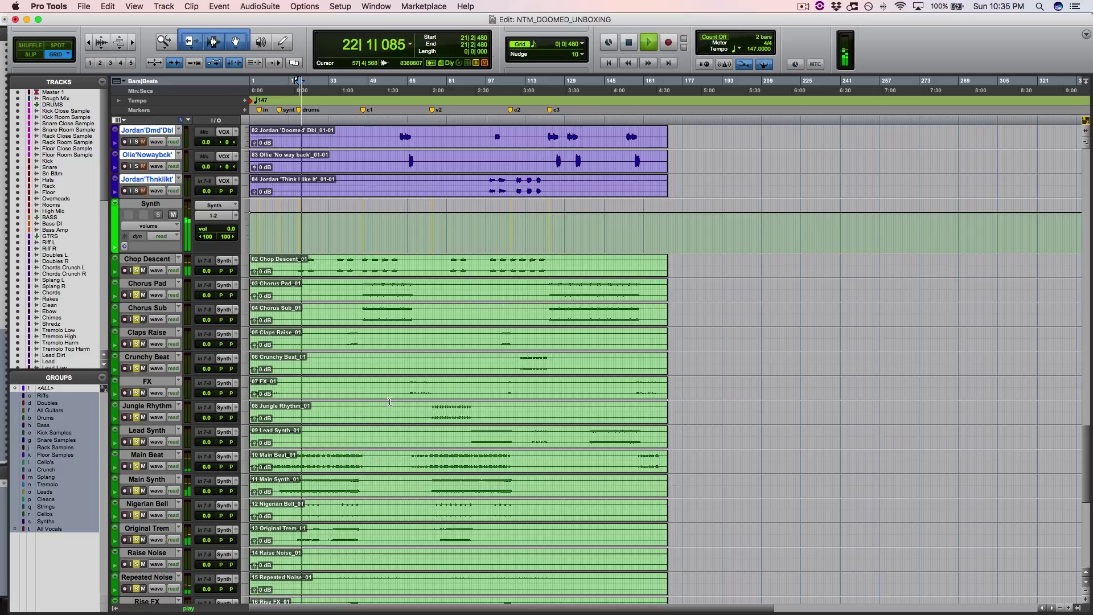
pyautogui.press('space')
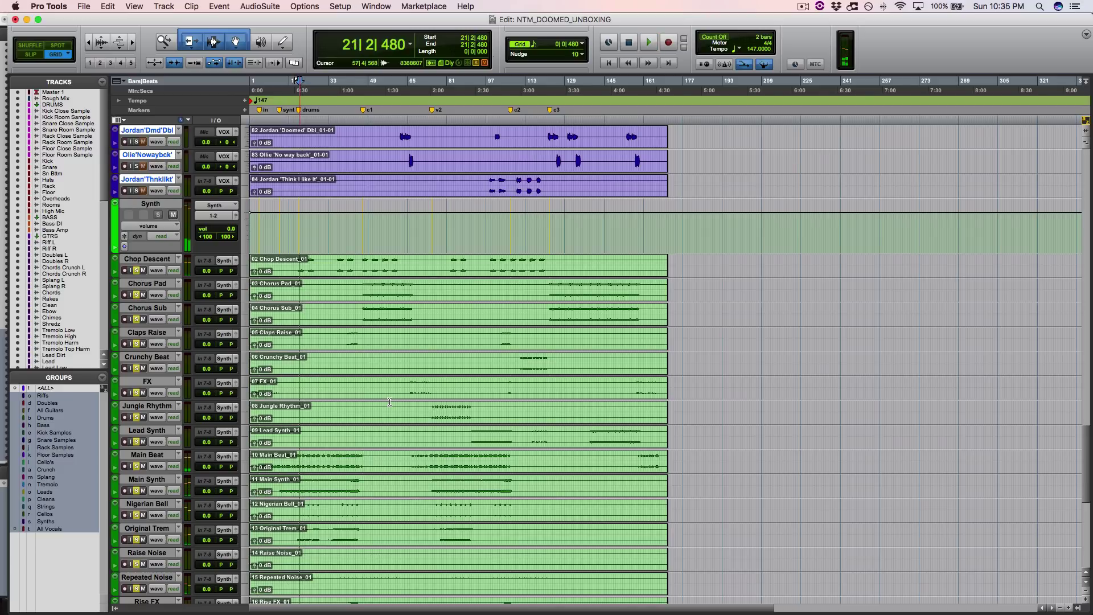
pyautogui.press('space')
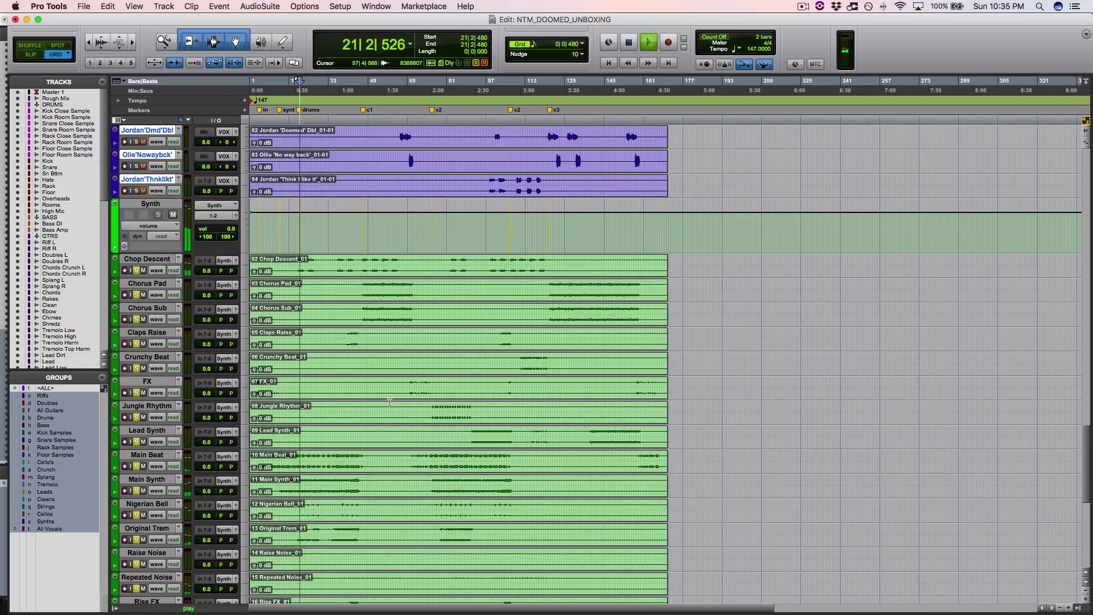
pyautogui.scroll(-5, 389, 402)
pyautogui.scroll(-8, 390, 402)
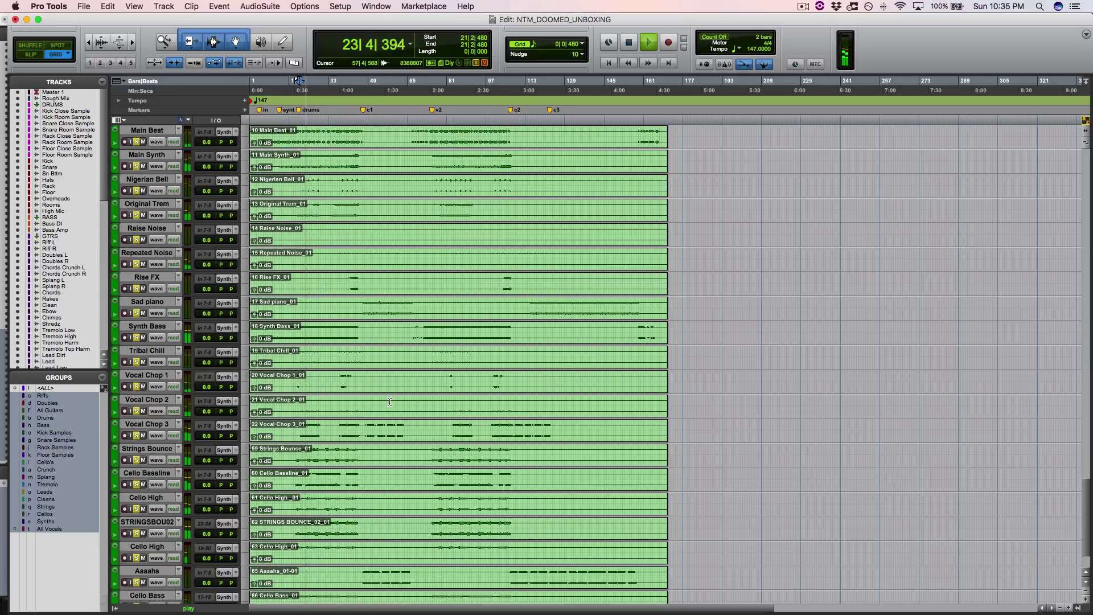
pyautogui.scroll(-2, 389, 402)
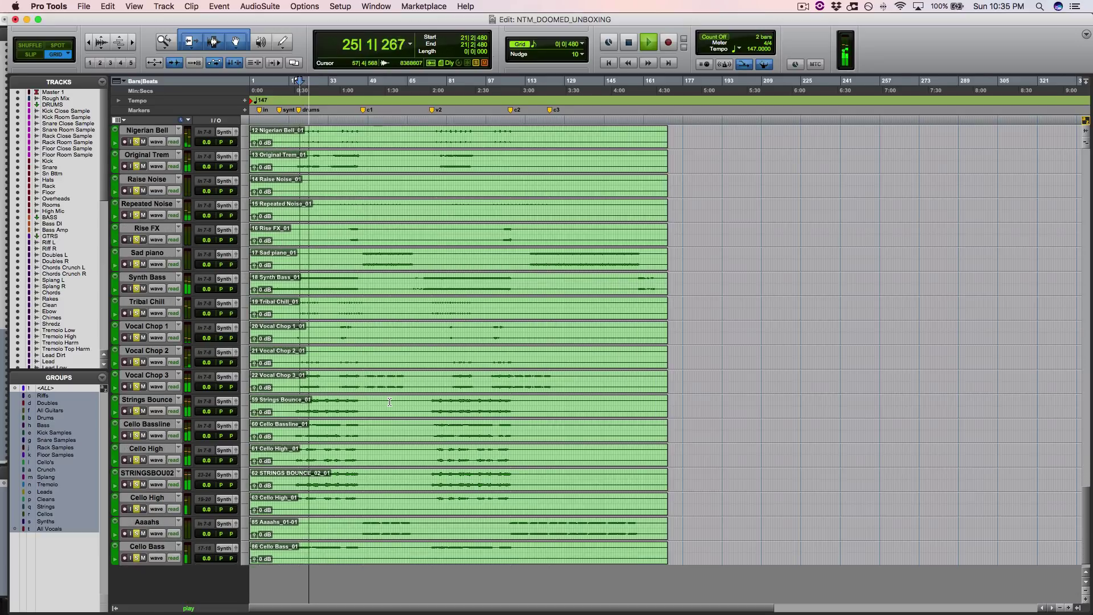
# Play the soloed synths and strings from bar 37.
pyautogui.click(339, 402)
pyautogui.press('space')
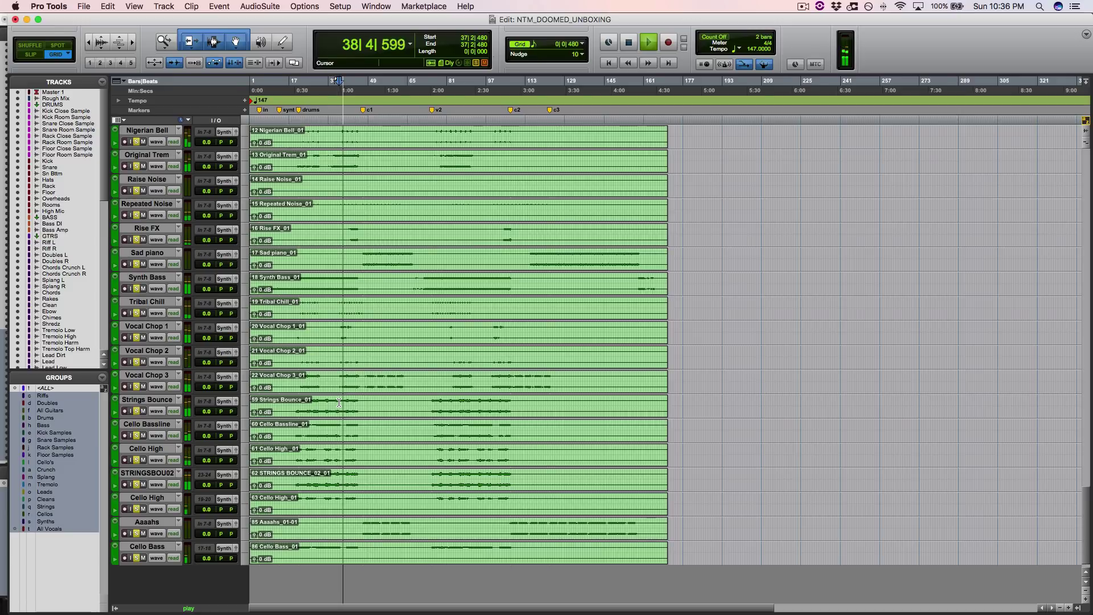
pyautogui.scroll(2, 340, 403)
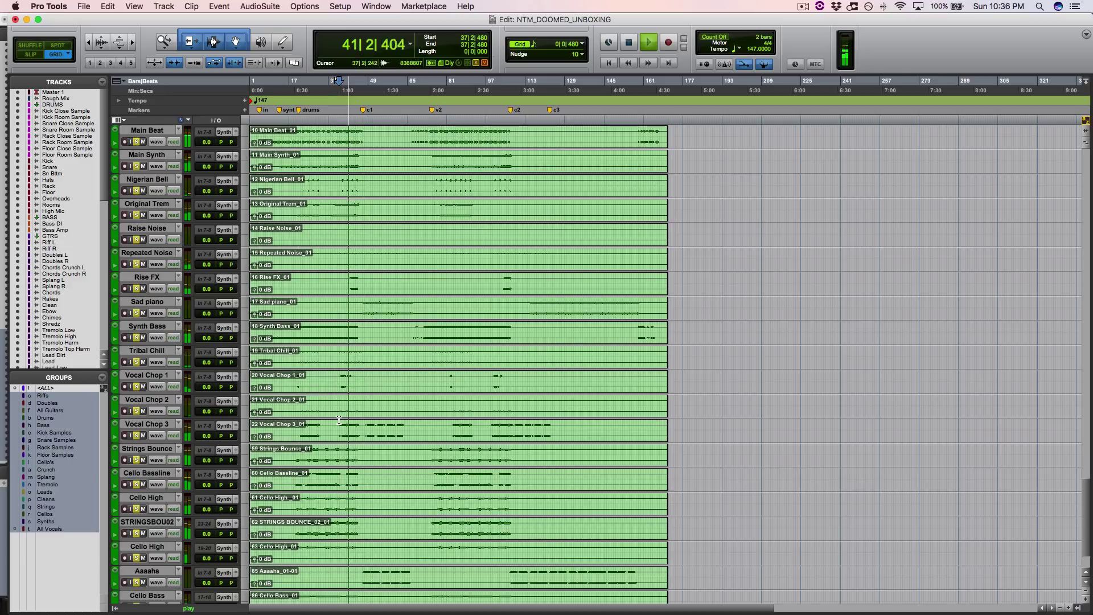
# Solo Vocal Chop 2, 1 and 3 and audition them.
pyautogui.press('space')
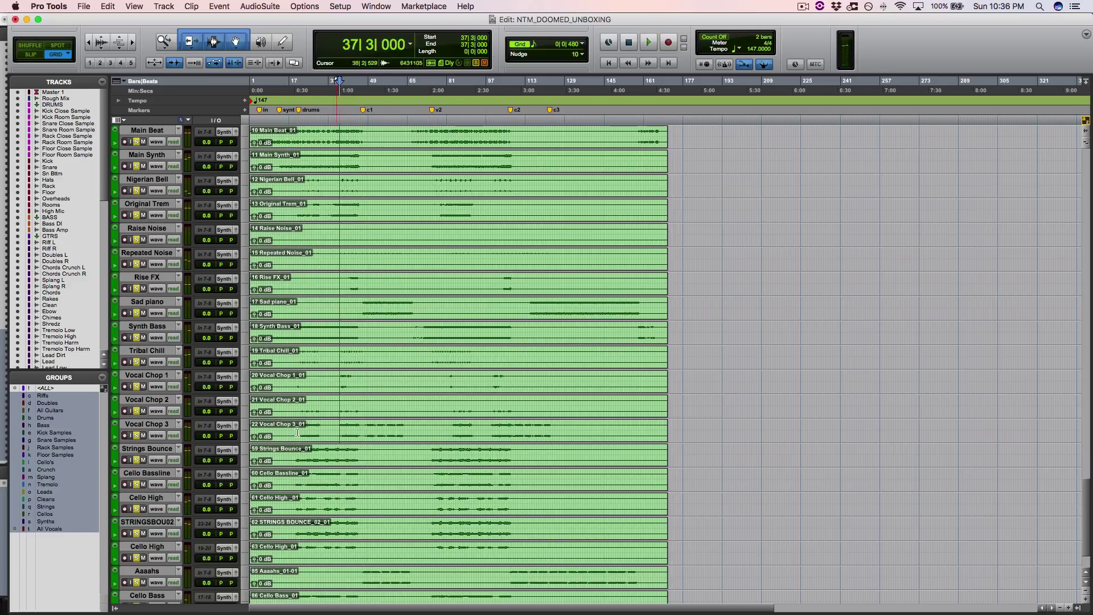
pyautogui.click(137, 411)
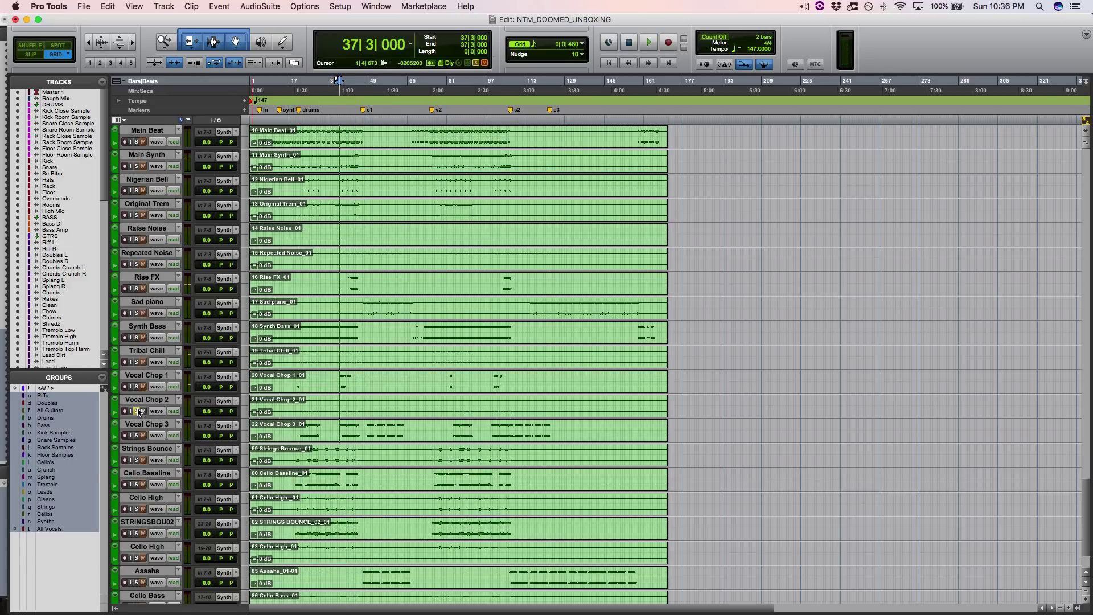
pyautogui.press('space')
pyautogui.click(136, 387)
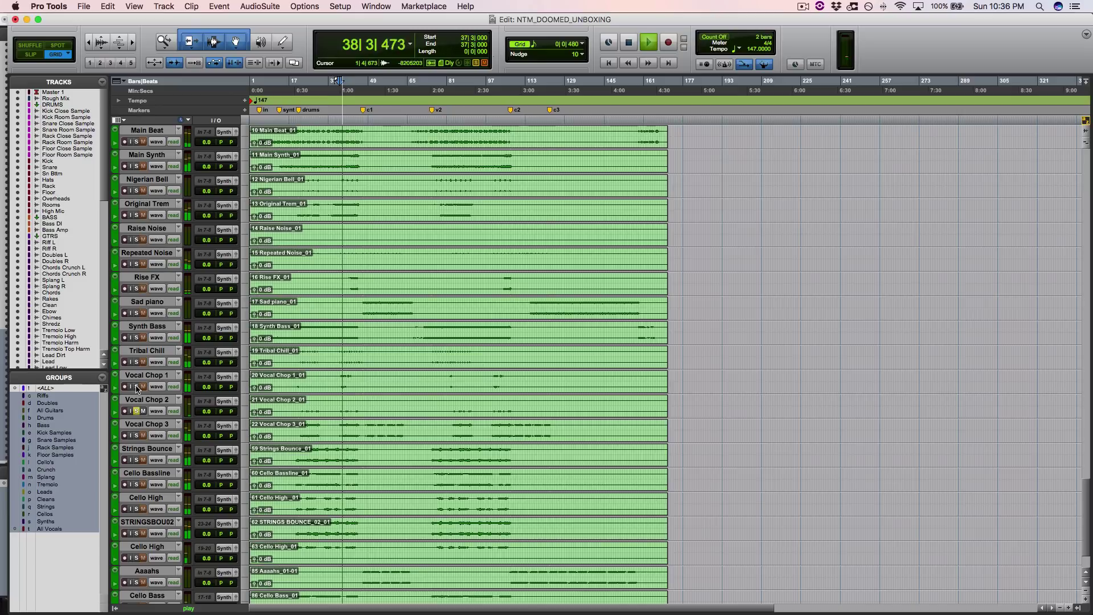
pyautogui.click(137, 436)
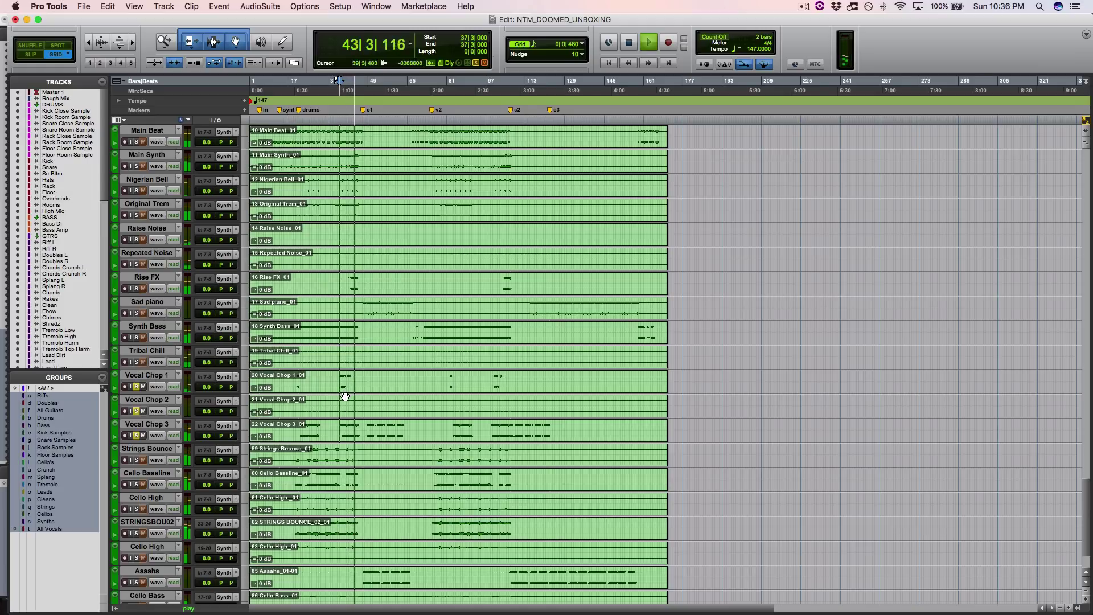
pyautogui.press('space')
# From bar 84, solo Synth Bass, Nigerian Bell and Main Synth and audition them.
pyautogui.click(455, 406)
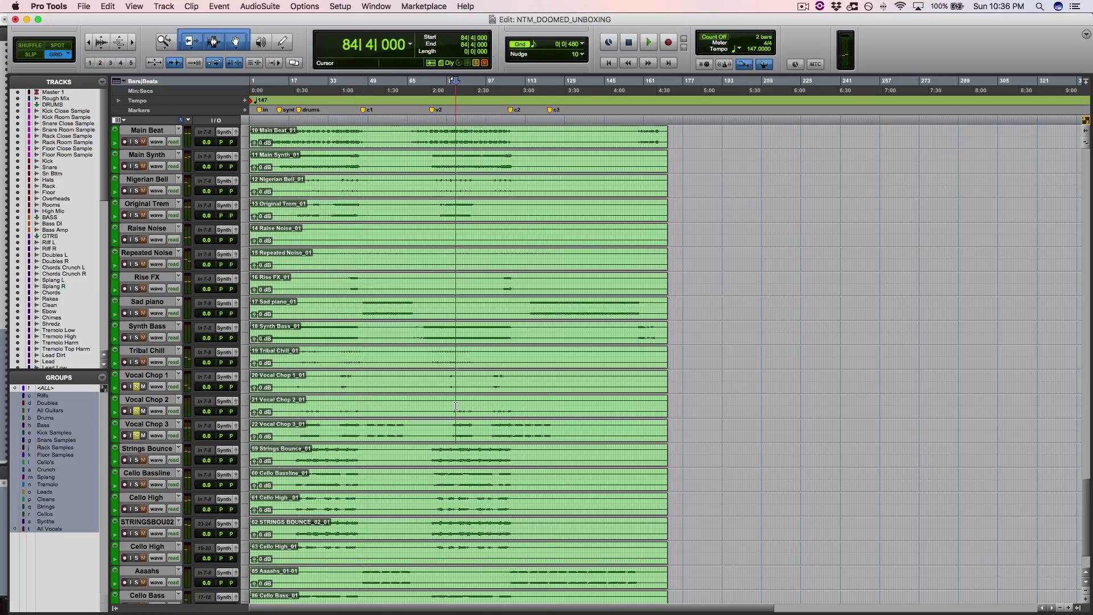
pyautogui.press('space')
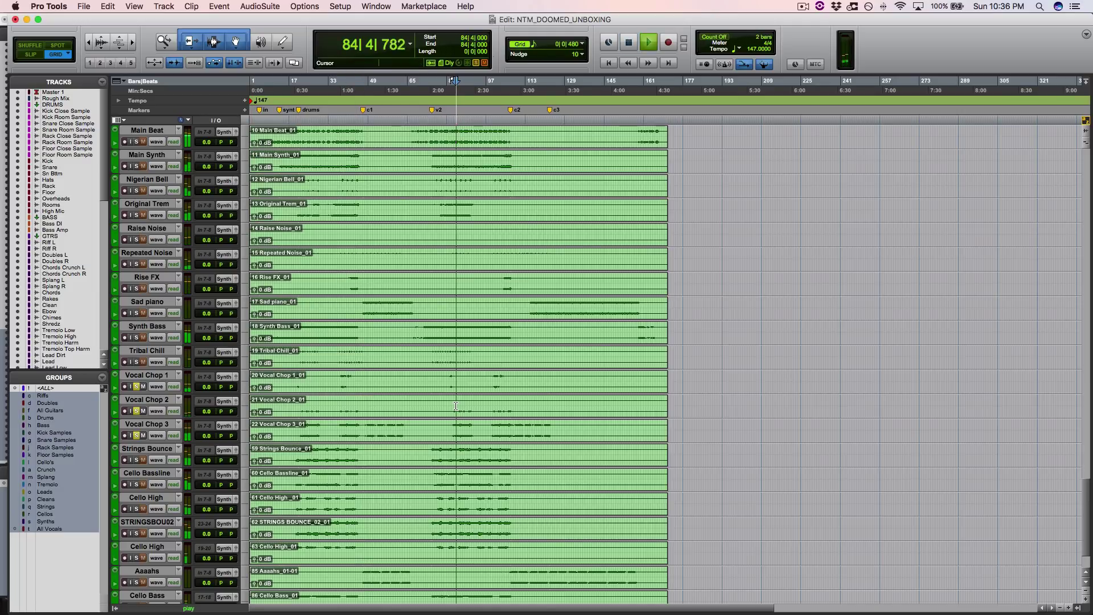
pyautogui.click(137, 337)
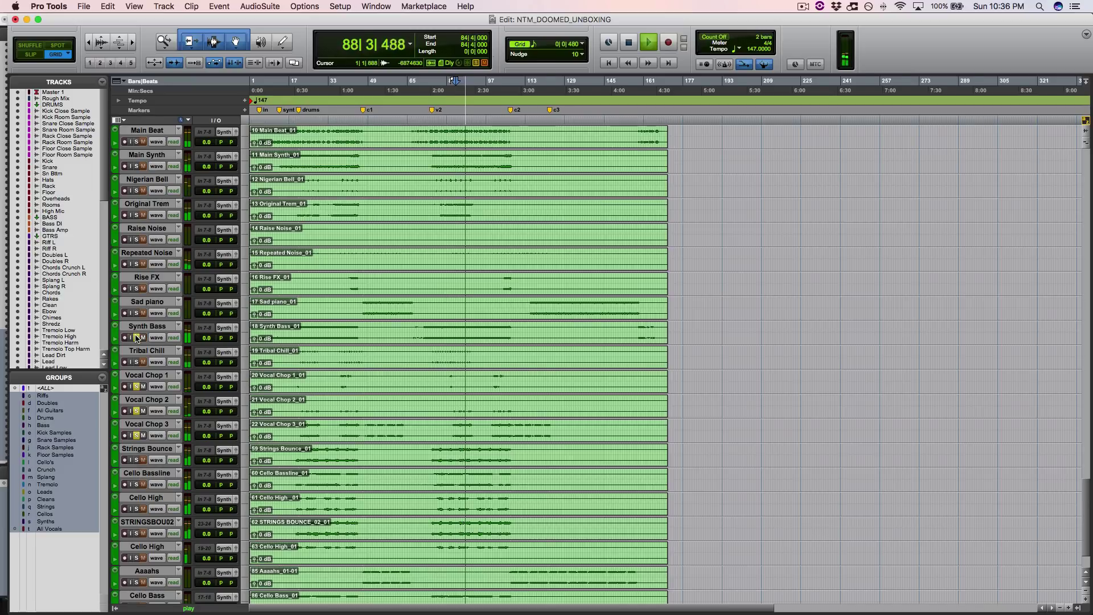
pyautogui.press('space')
pyautogui.press('space')
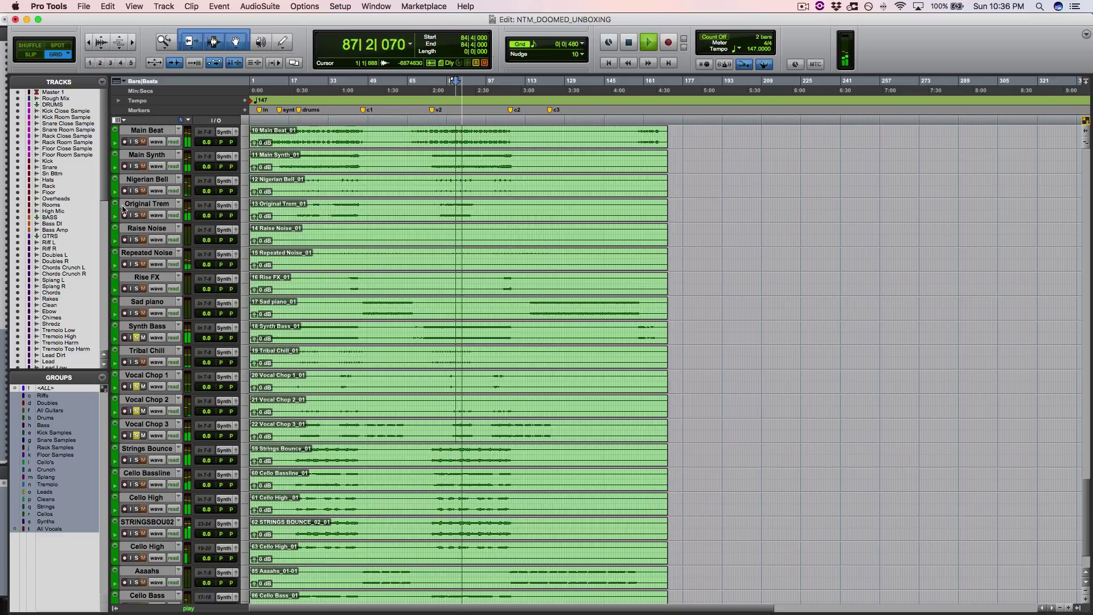
pyautogui.click(137, 191)
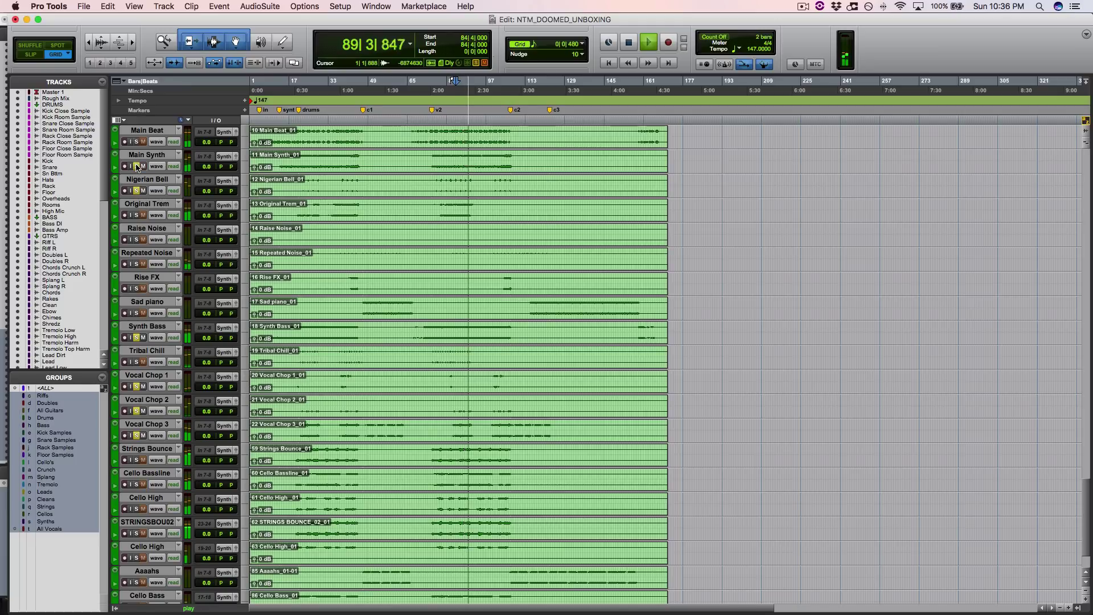
pyautogui.click(136, 166)
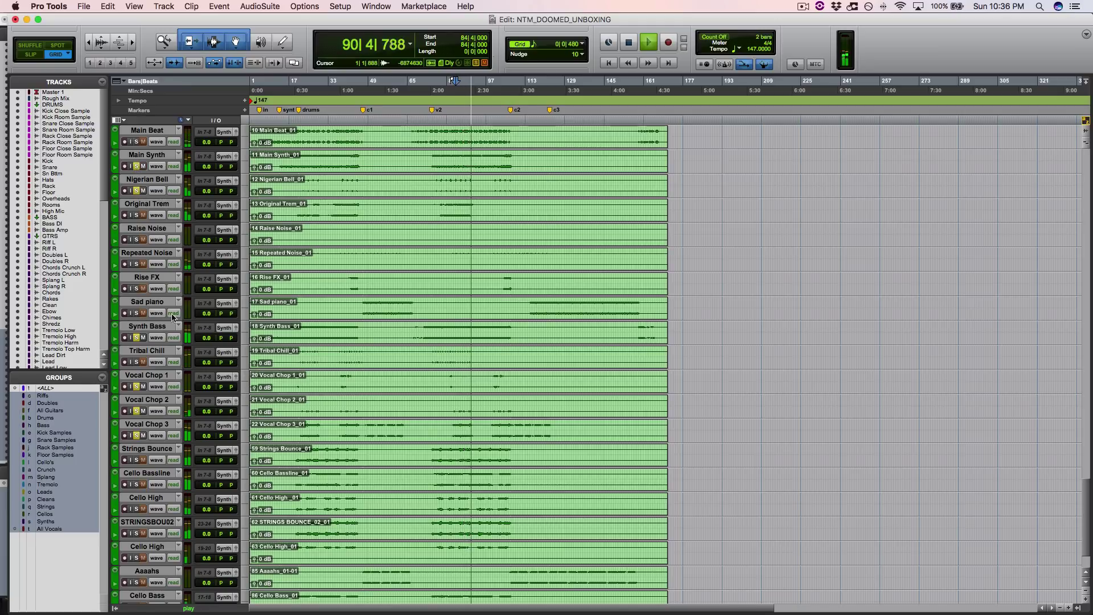
pyautogui.press('space')
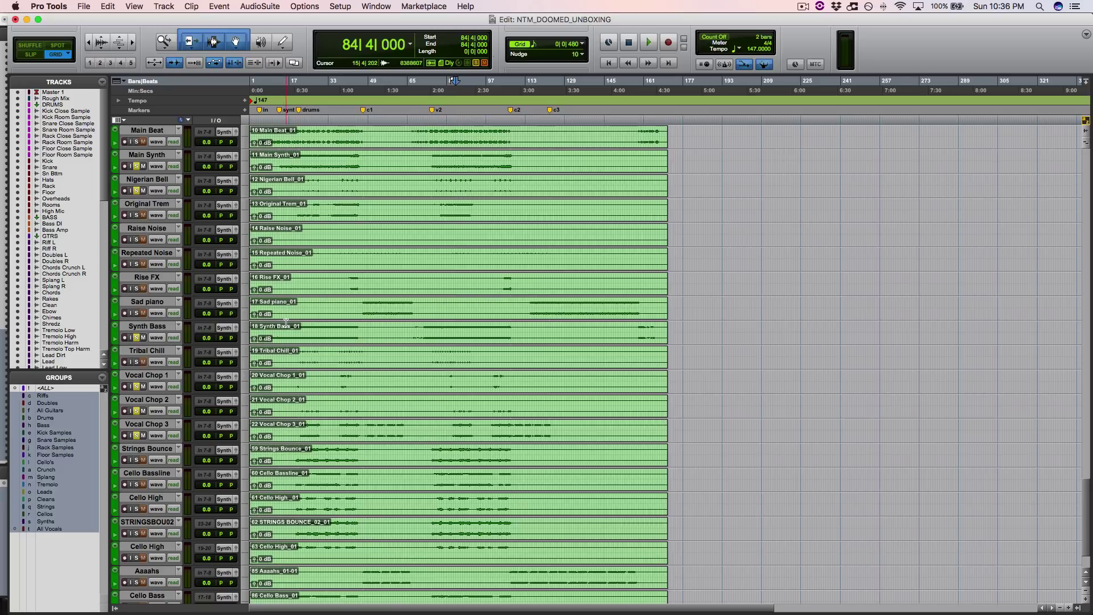
# Solo Aaaahs and play from bar 109.
pyautogui.scroll(-3, 286, 323)
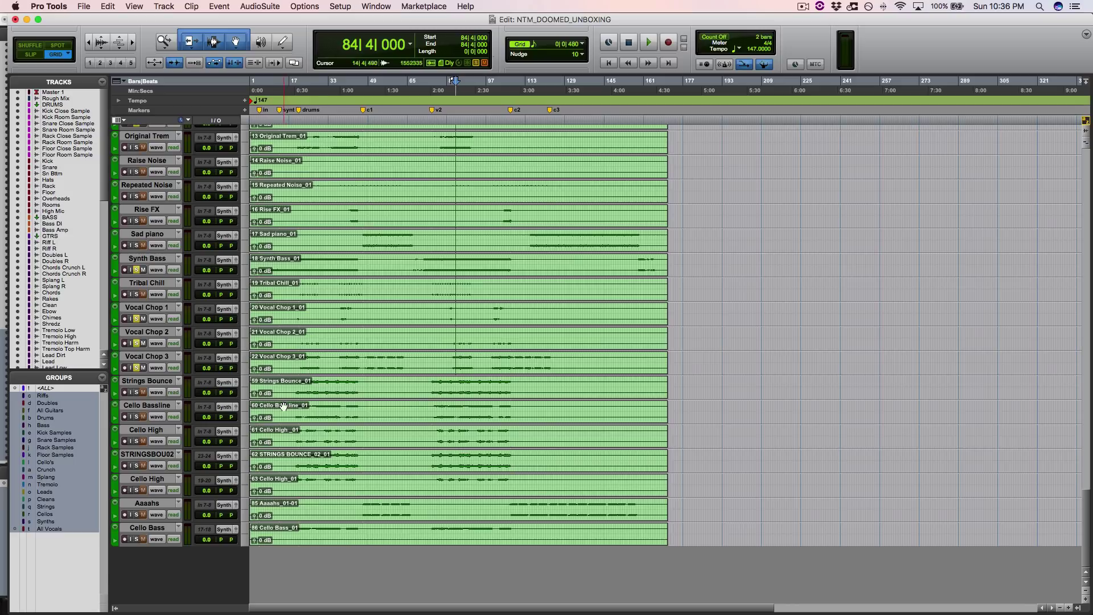
pyautogui.click(518, 503)
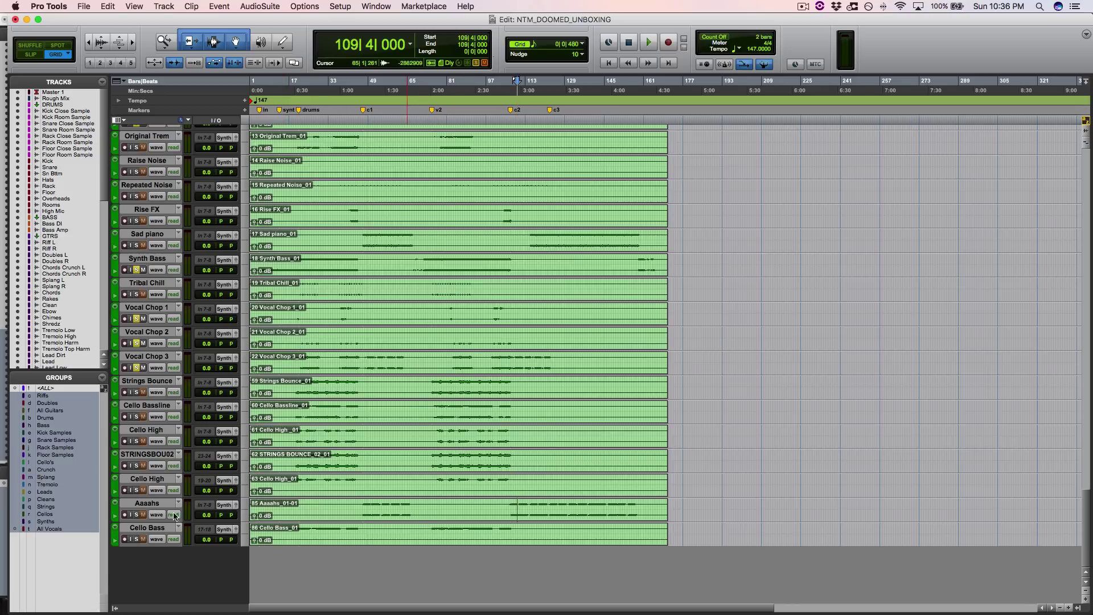
pyautogui.click(137, 515)
pyautogui.press('space')
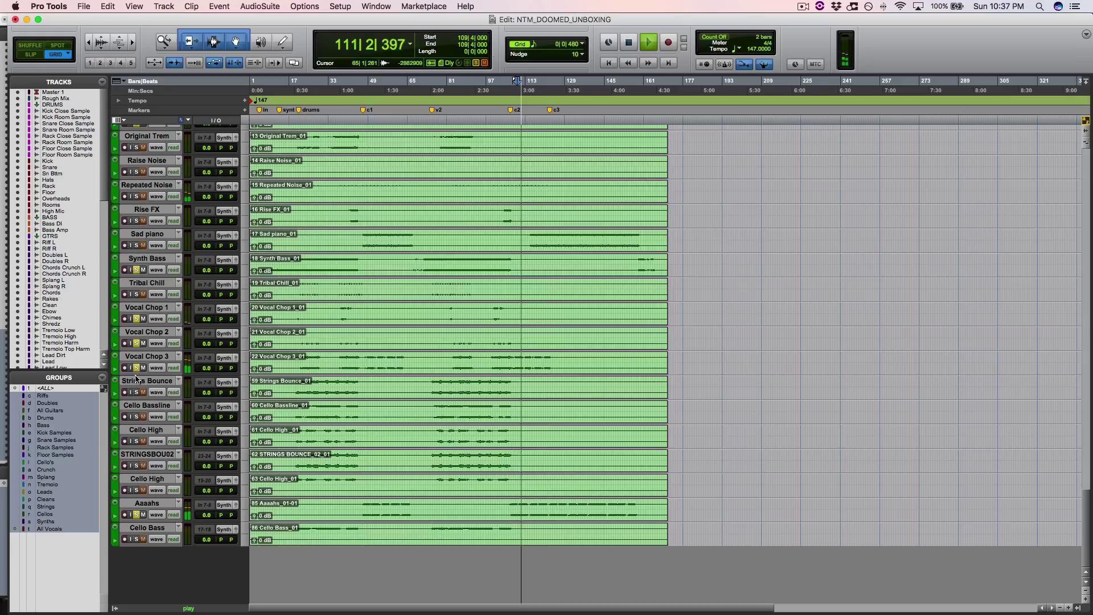
# Select and solo Original Trem through Cello Bass, then jump playback to around bar 131.
pyautogui.scroll(10, 136, 378)
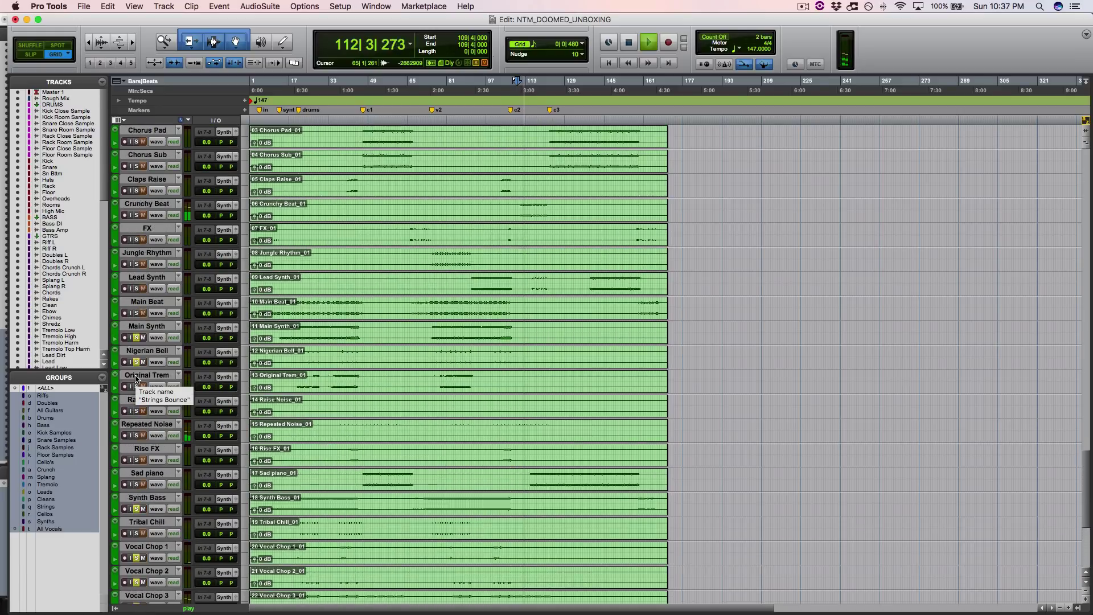
pyautogui.scroll(-6, 171, 393)
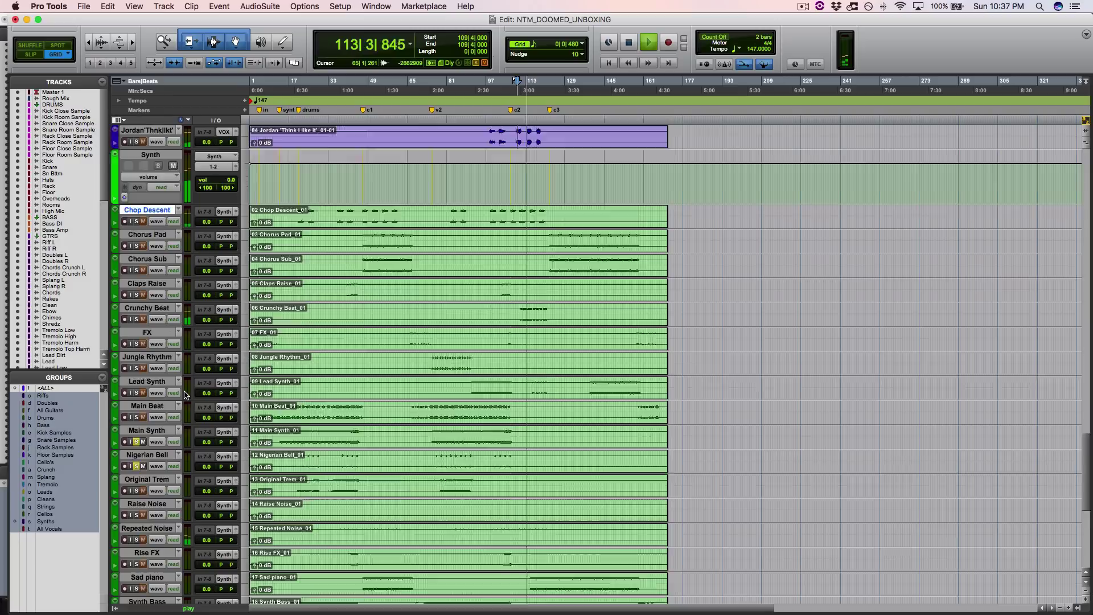
pyautogui.scroll(-6, 185, 395)
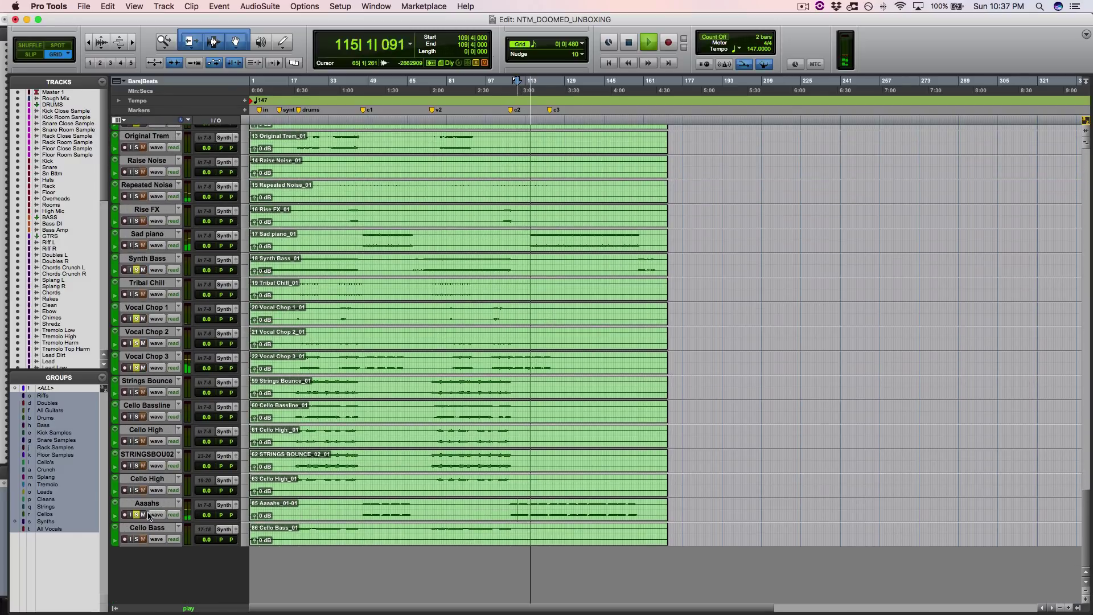
pyautogui.keyDown('alt'); pyautogui.click(142, 529); pyautogui.keyUp('alt')
pyautogui.keyDown('alt'); pyautogui.click(137, 539); pyautogui.keyUp('alt')
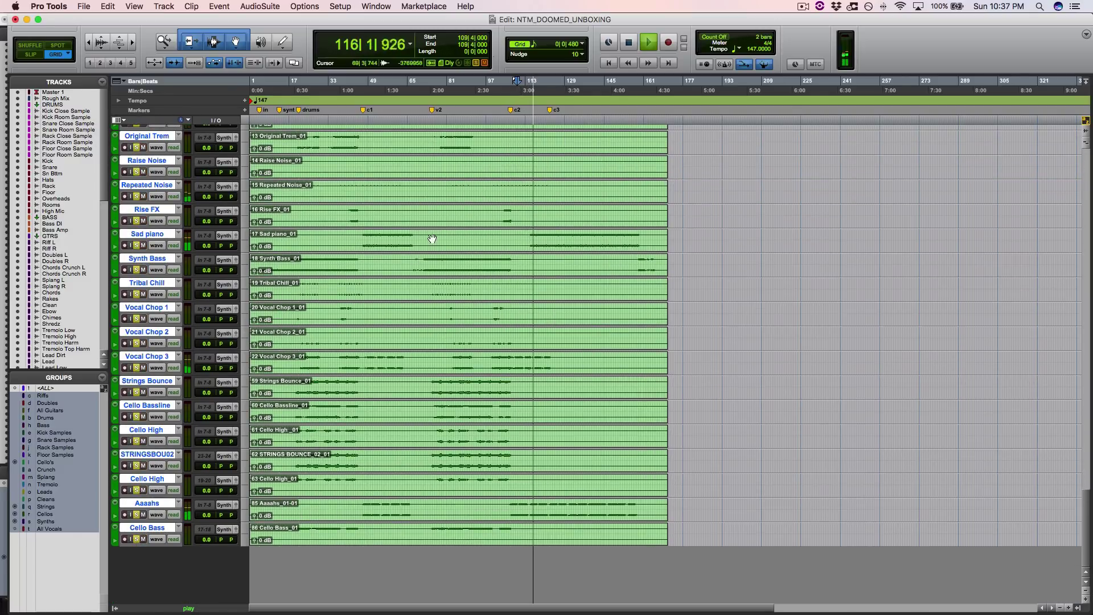
pyautogui.click(572, 233)
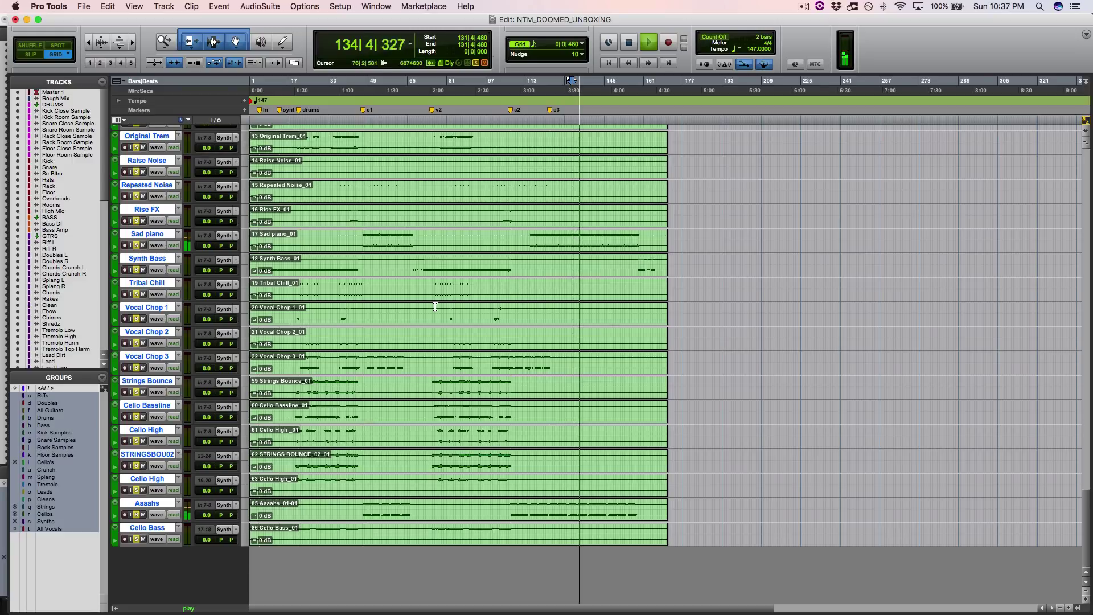
# Solo Chorus Pad and Sad piano, then stop playback.
pyautogui.scroll(10, 435, 307)
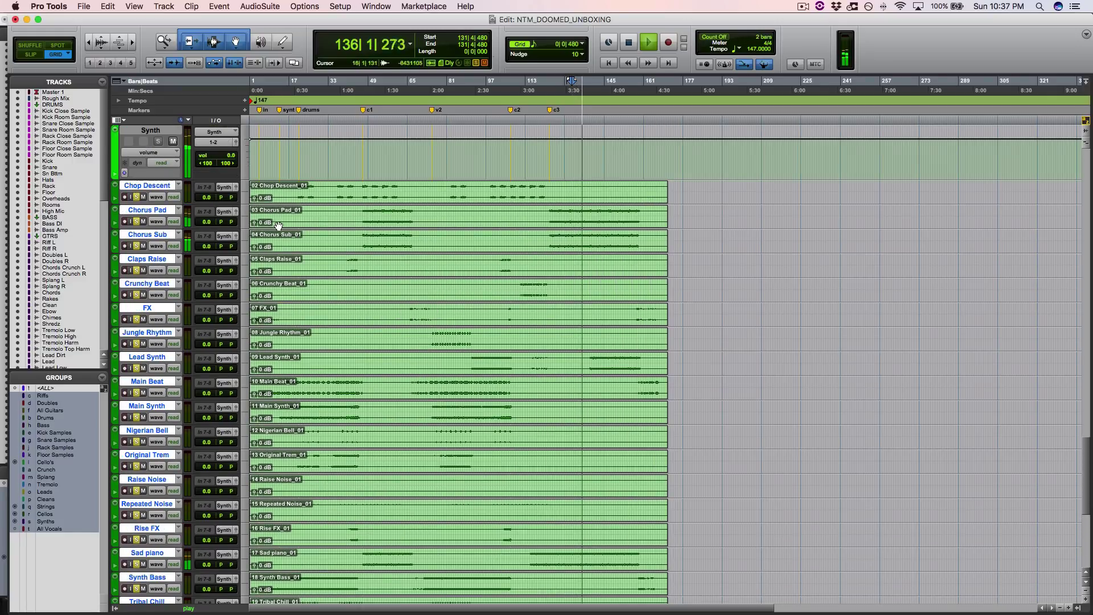
pyautogui.click(136, 221)
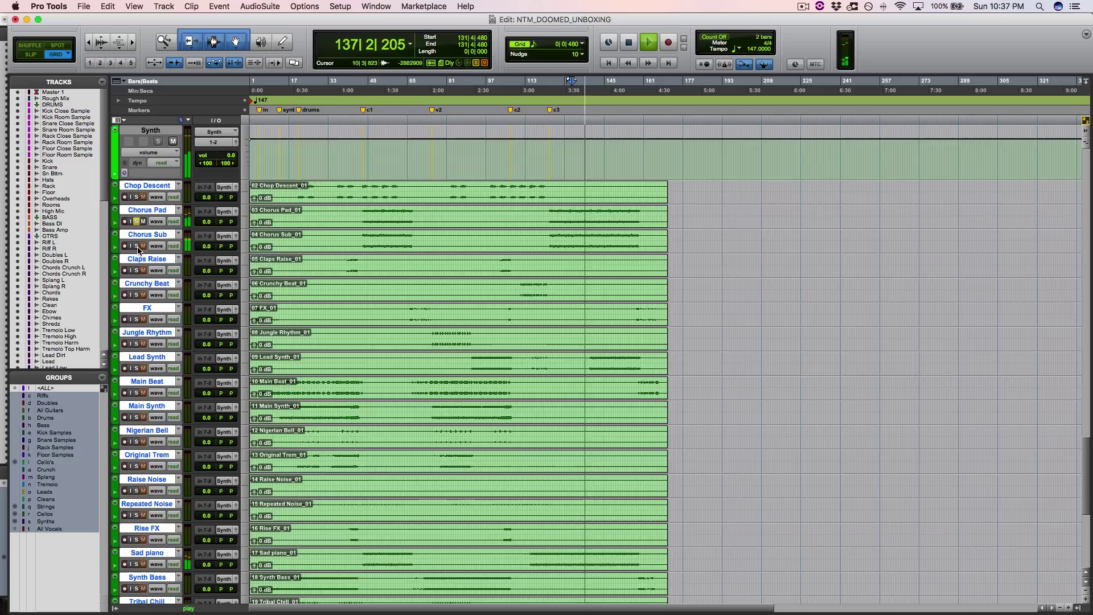
pyautogui.scroll(-4, 138, 285)
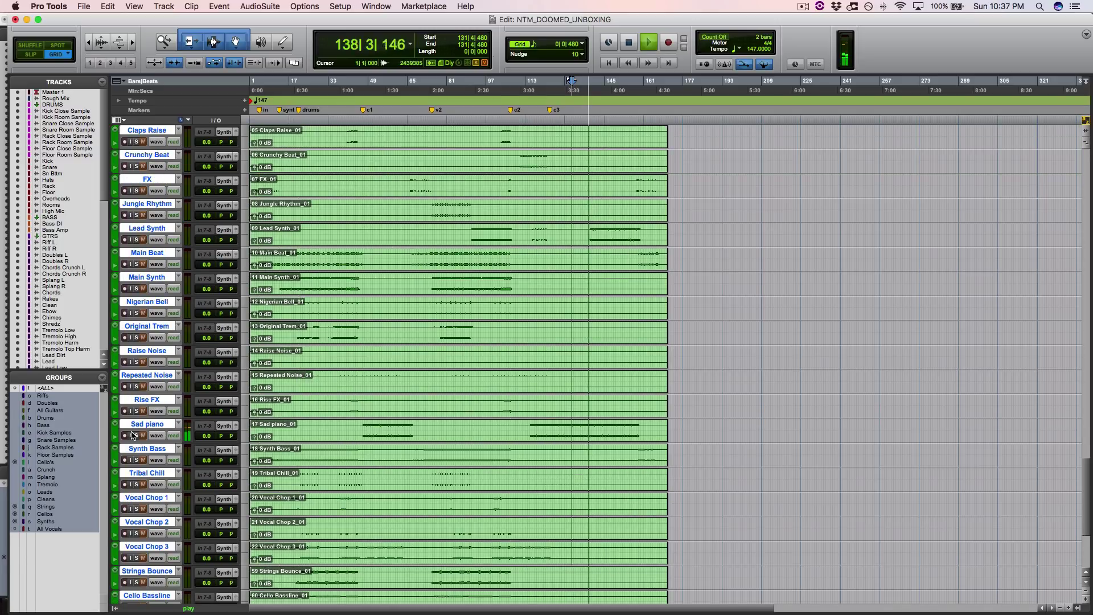
pyautogui.click(135, 436)
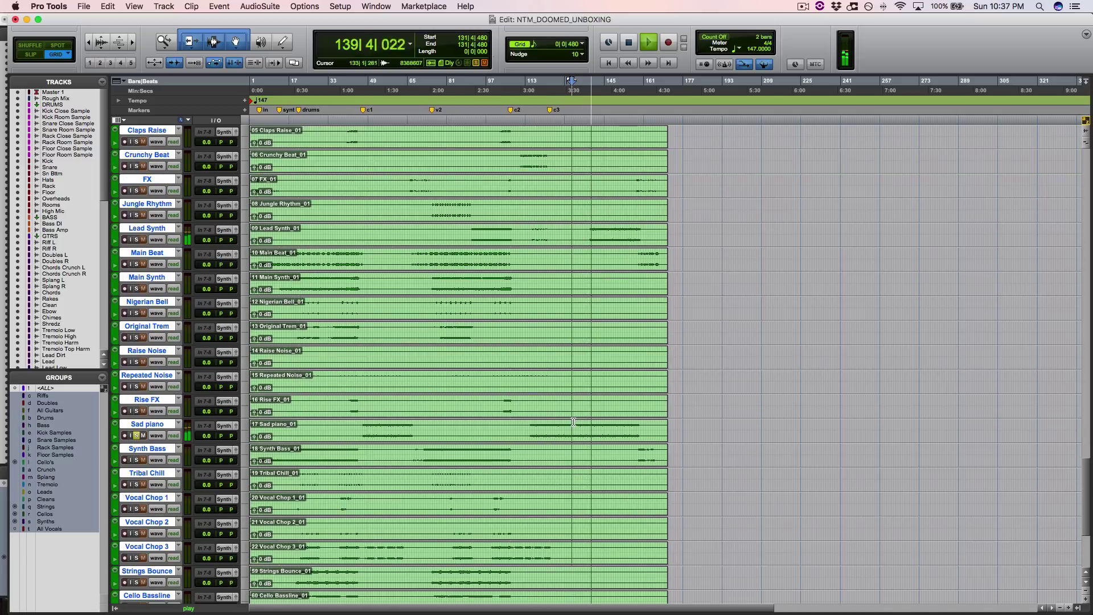
pyautogui.press('space')
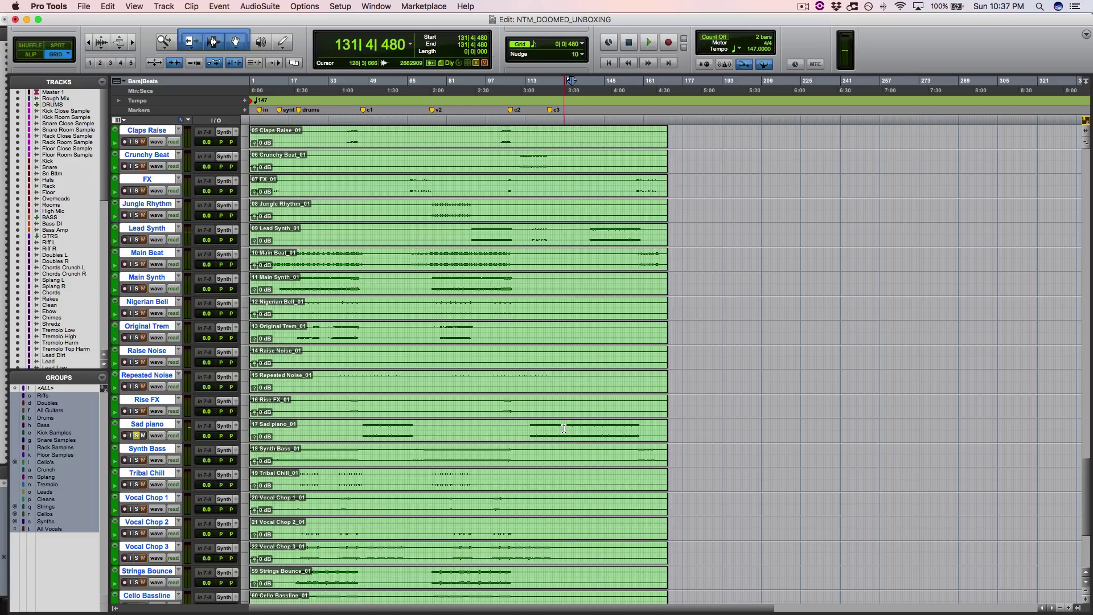
# Solo Lead Synth and play from bar 128.
pyautogui.click(564, 428)
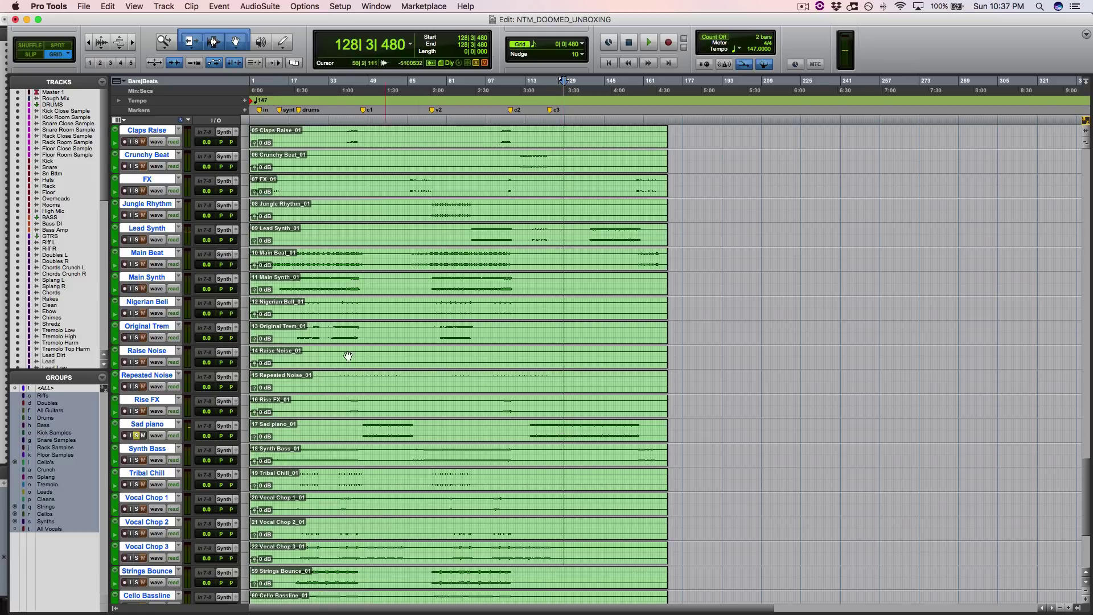
pyautogui.click(136, 240)
pyautogui.press('space')
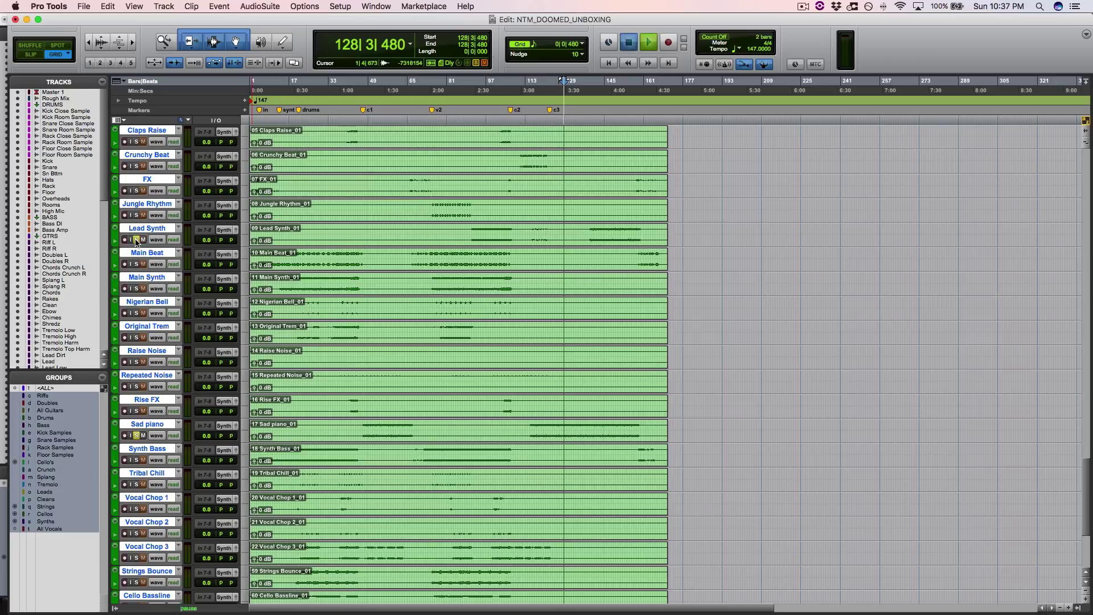
# Play a short run from bar 149 and stop there.
pyautogui.press('space')
pyautogui.click(614, 232)
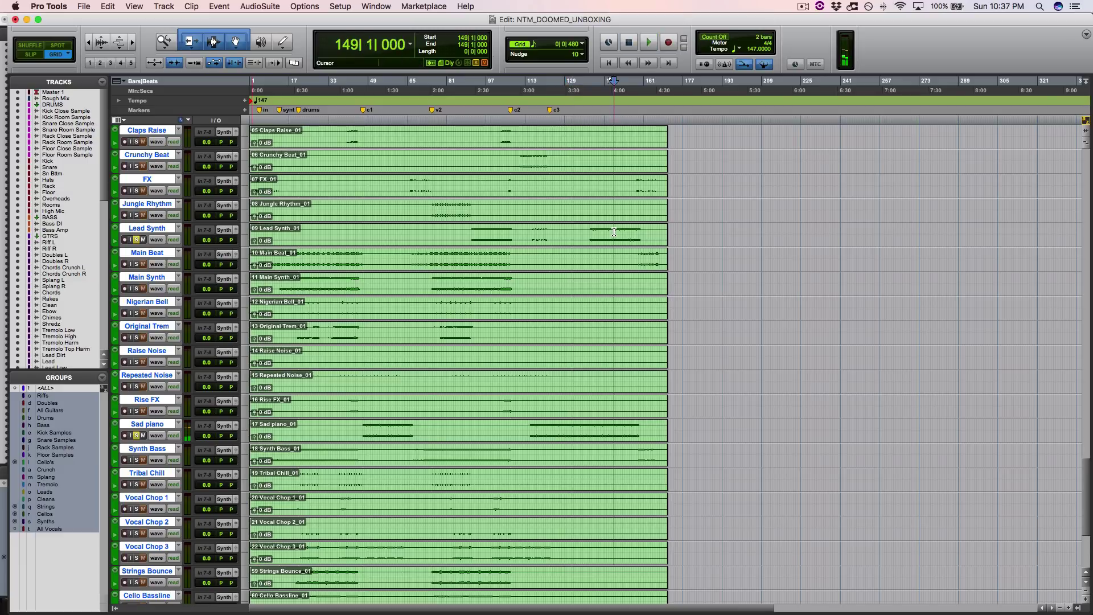
pyautogui.press('space')
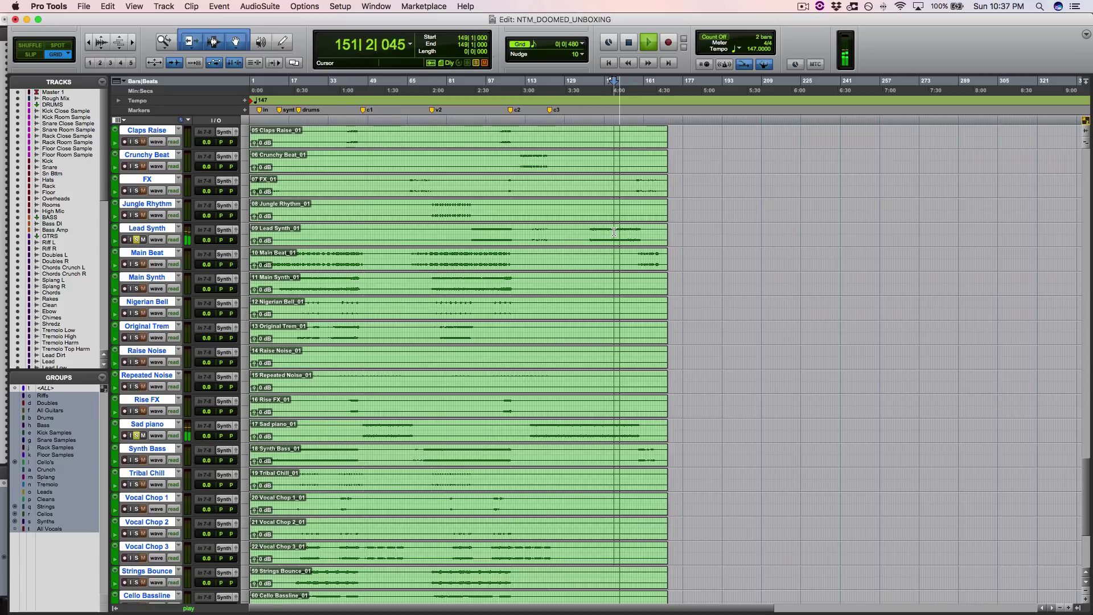
pyautogui.press('space')
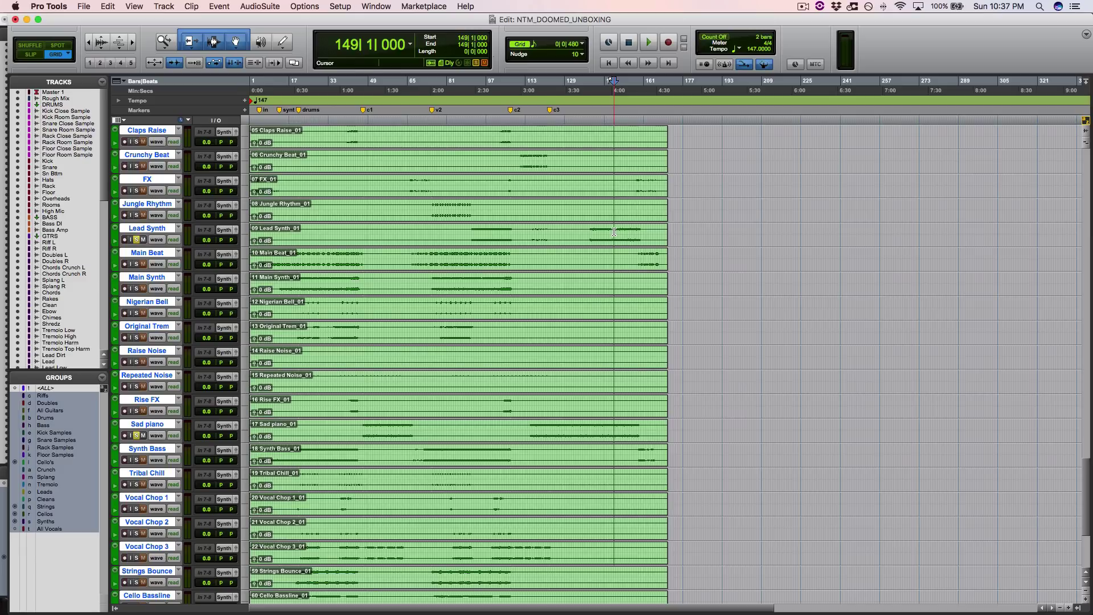
# Scroll the track list up to show Lead Dirt, Lead, Lead Low and the VOX folder tracks.
pyautogui.scroll(8, 605, 310)
pyautogui.scroll(10, 606, 313)
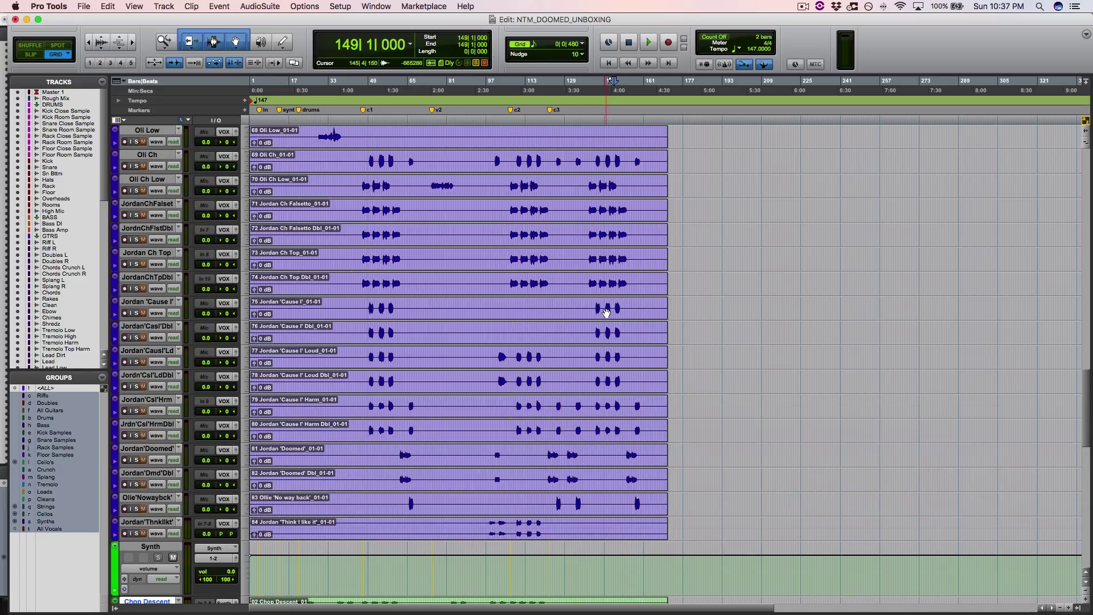
pyautogui.scroll(8, 607, 312)
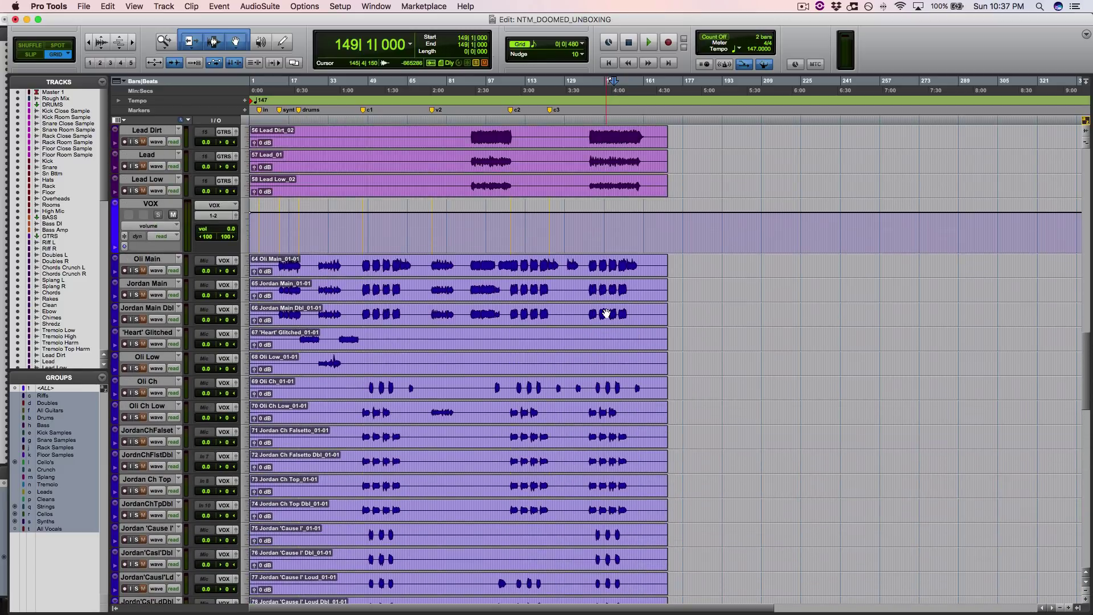